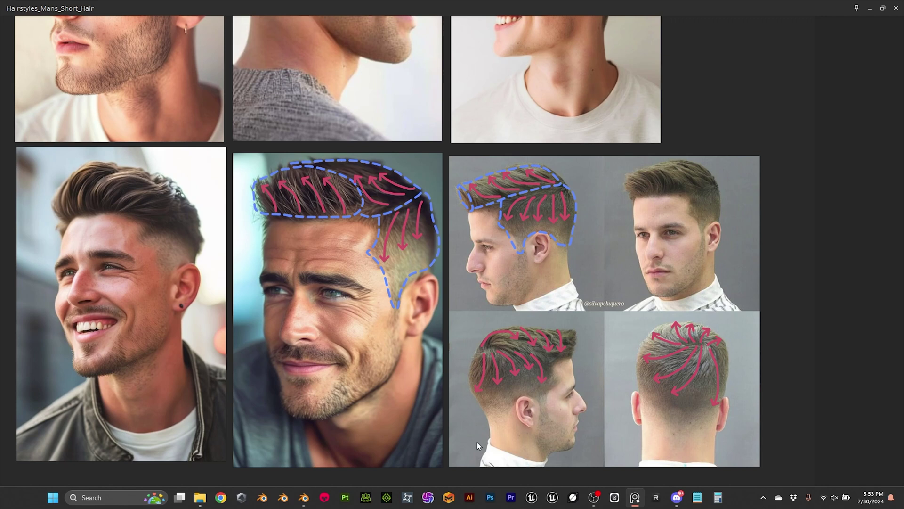
Switch to Blender, enlarge the 3D viewport, and add an Empty Hair curves object to the Scalp mesh
click(304, 497)
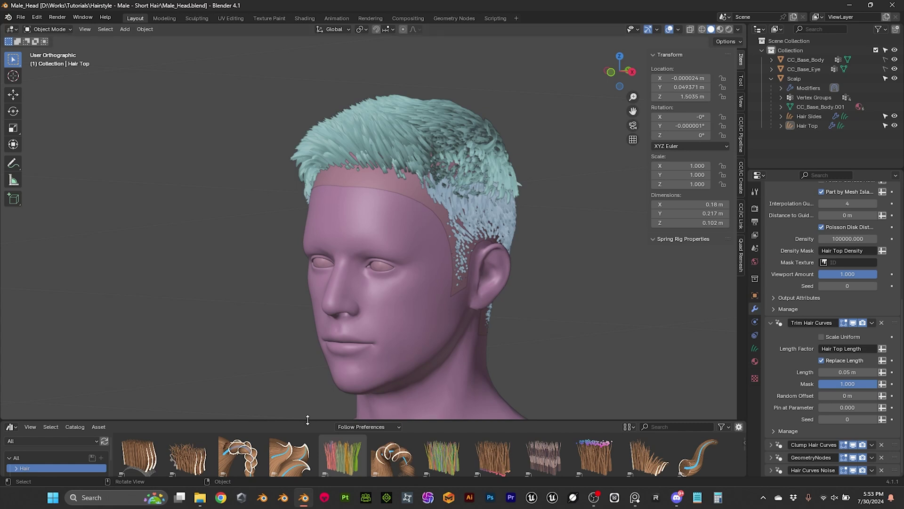
drag(307, 419, 307, 464)
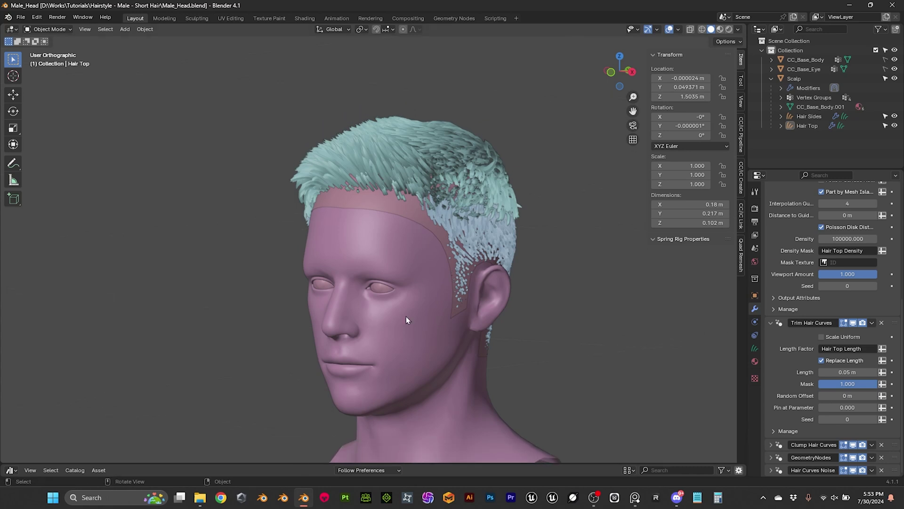
click(396, 208)
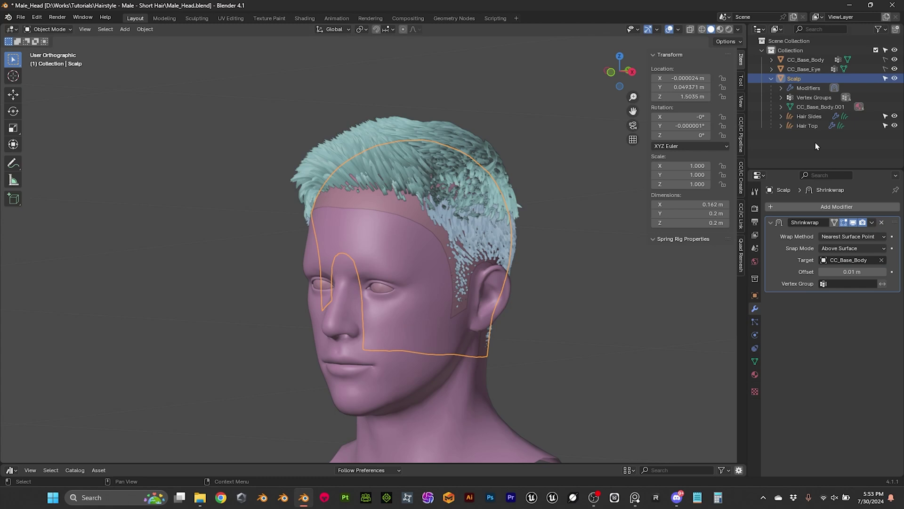
key(shift+a)
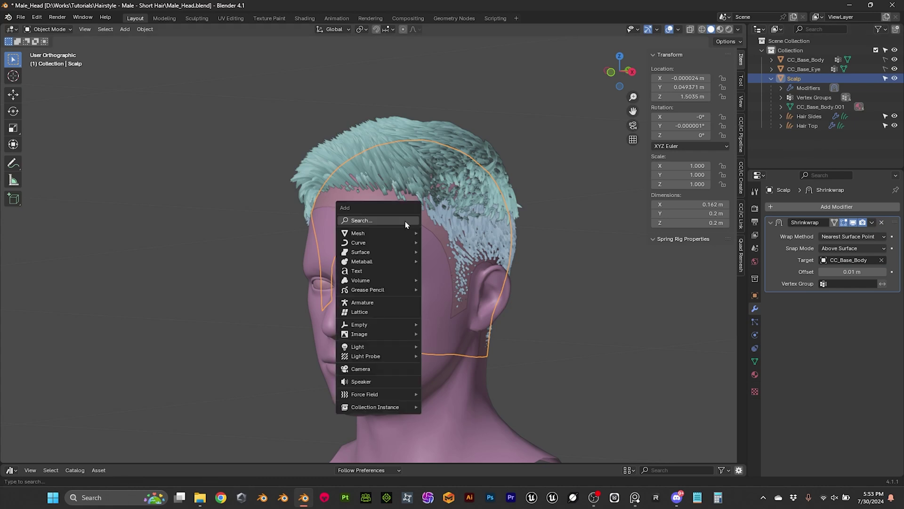
mouse_move(382, 243)
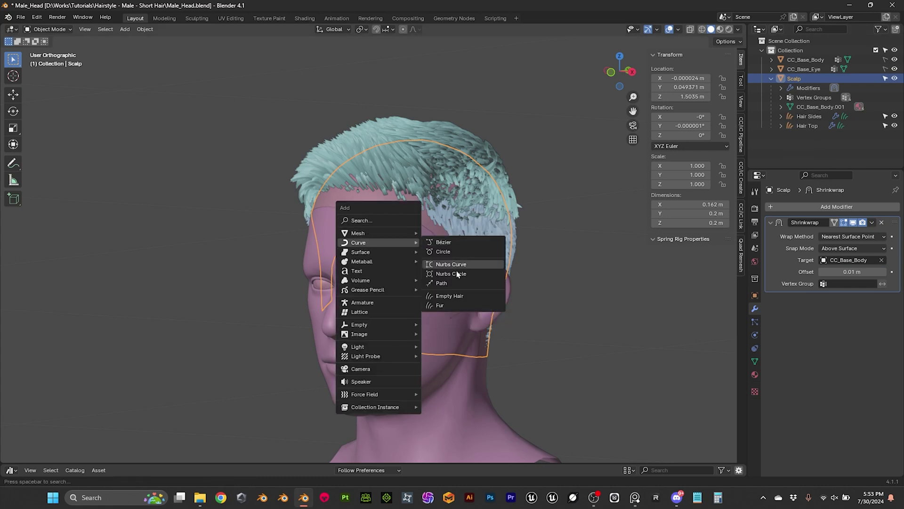
click(450, 296)
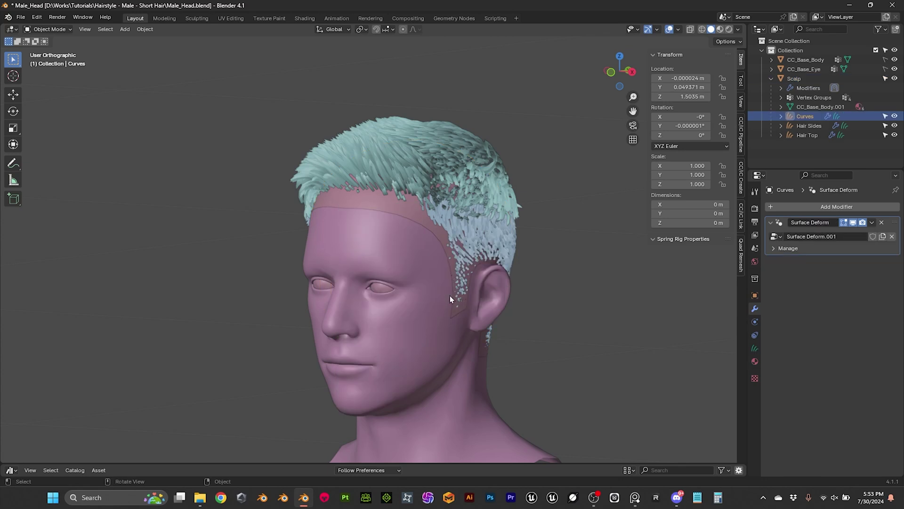
Rename the new curves object under Scalp as Hair Front
double_click(802, 116)
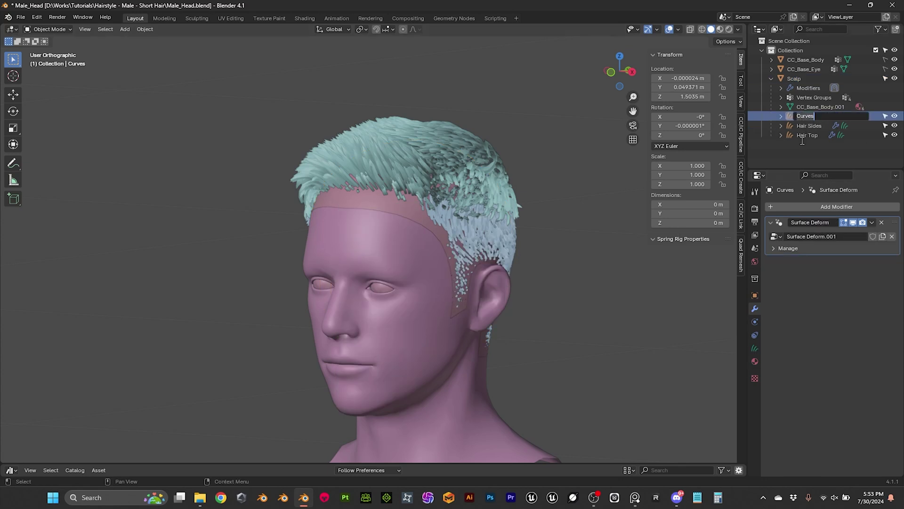
key(Caps_Lock)
text(Hair)
key(Caps_Lock)
text(F)
key(Caps_Lock)
text(ron)
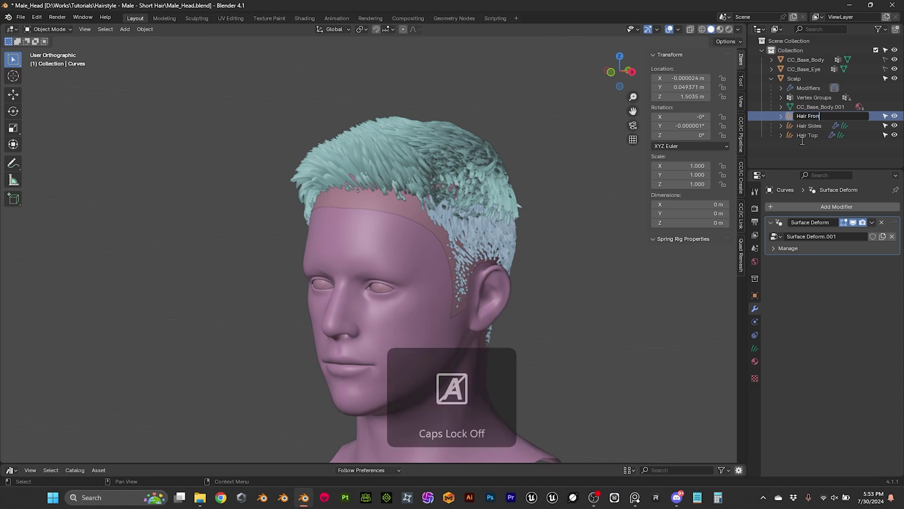
text(t)
key(Return)
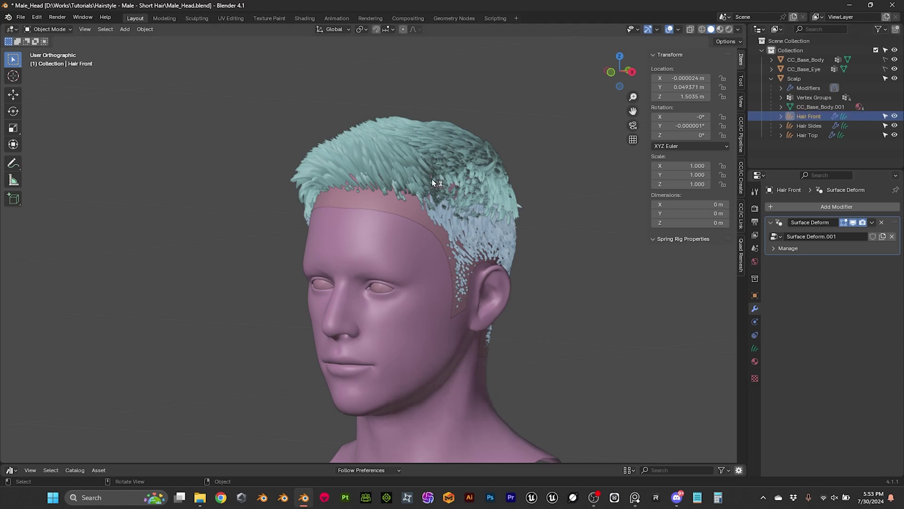
Enter Sculpt Mode on Hair Front and choose the Add brush with a 55 px radius
middle_drag(432, 179, 385, 148)
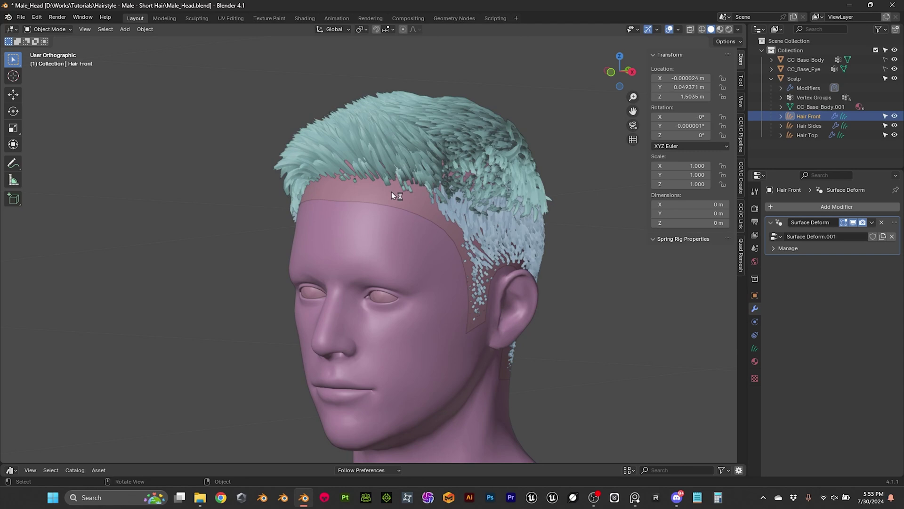
click(57, 31)
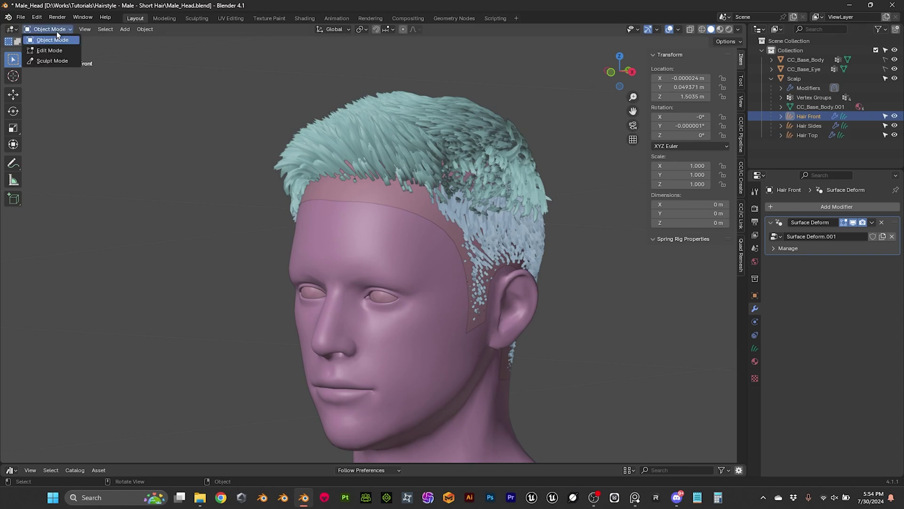
click(53, 63)
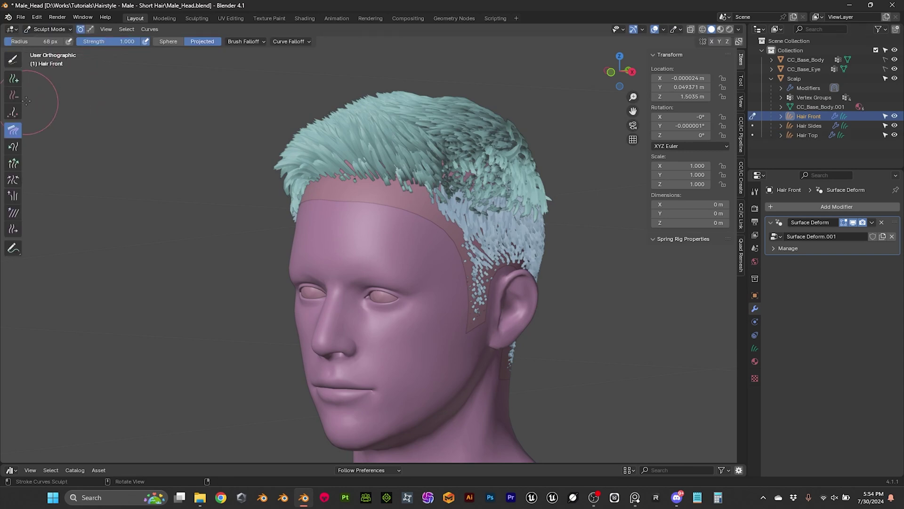
middle_drag(236, 190, 310, 228)
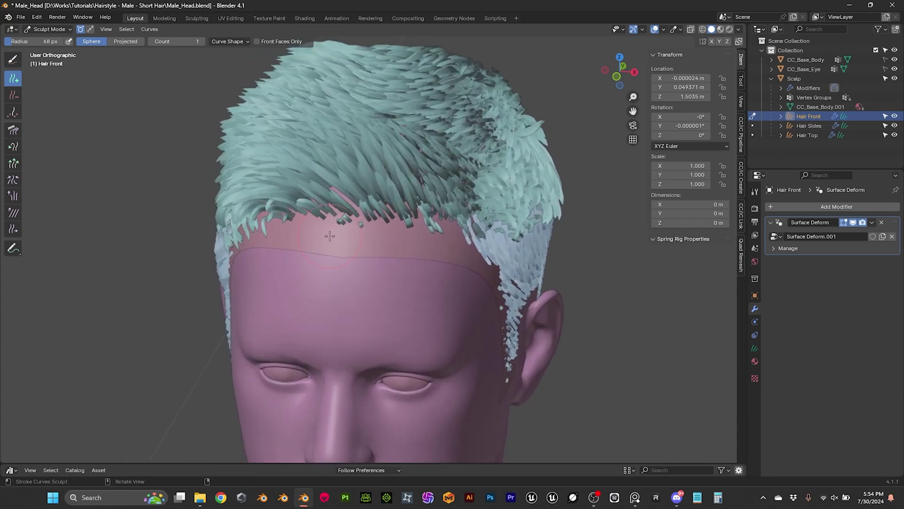
scroll(311, 228, up, 2)
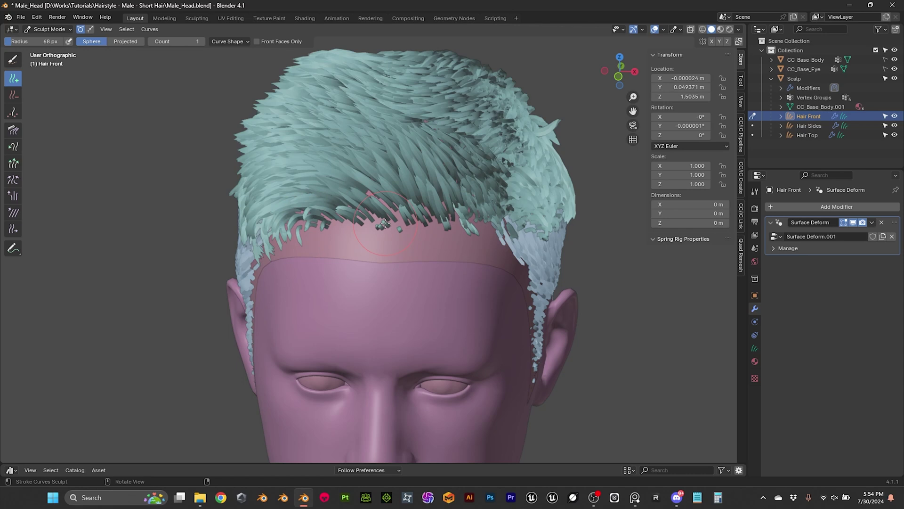
key(f)
click(408, 228)
Set the Add brush's curve shape to 8 points and a length of 0.03 m
click(244, 43)
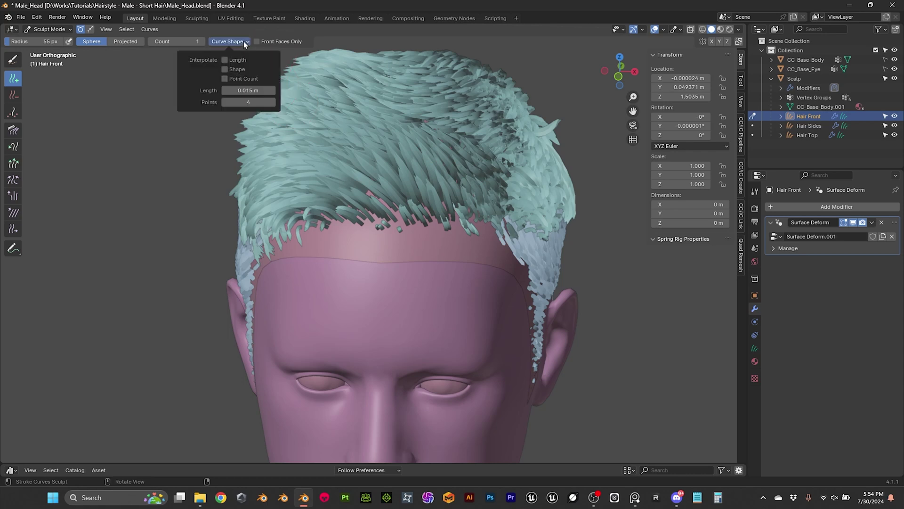
click(255, 104)
text(8)
key(Return)
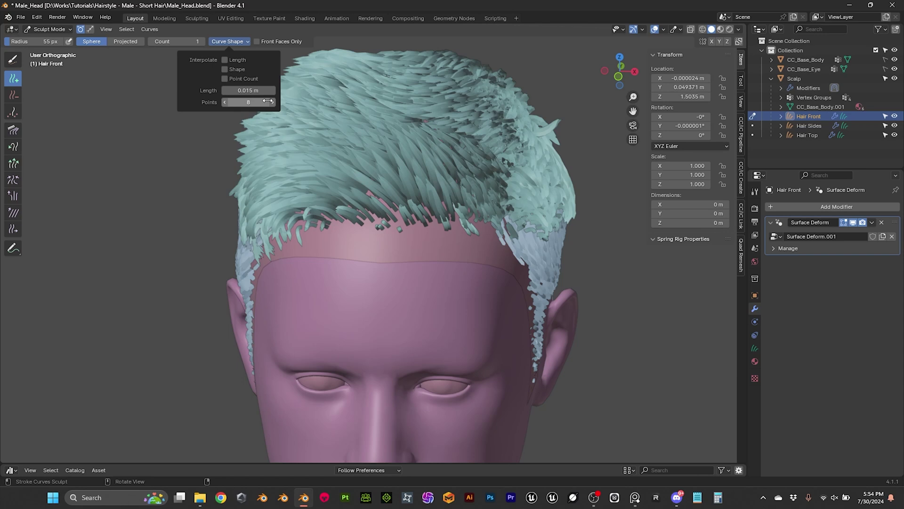
click(248, 90)
drag(232, 91, 254, 91)
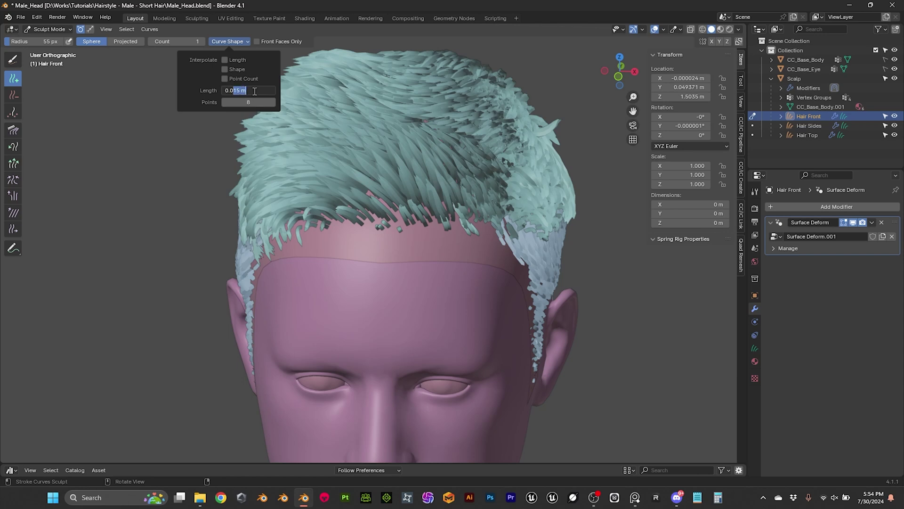
text(3)
key(Return)
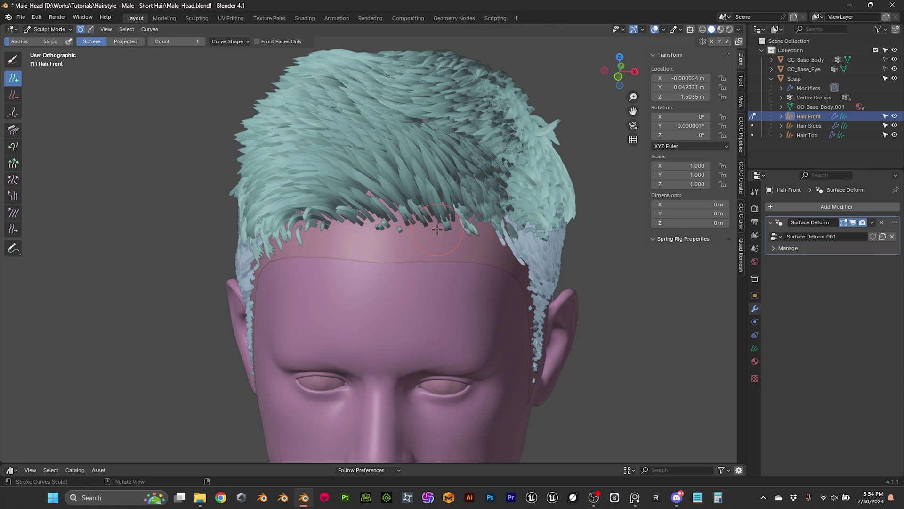
Try a 0.03 m guide hair on the front hairline, then set the curve length to 0.04 m
click(437, 229)
middle_drag(447, 229, 438, 185)
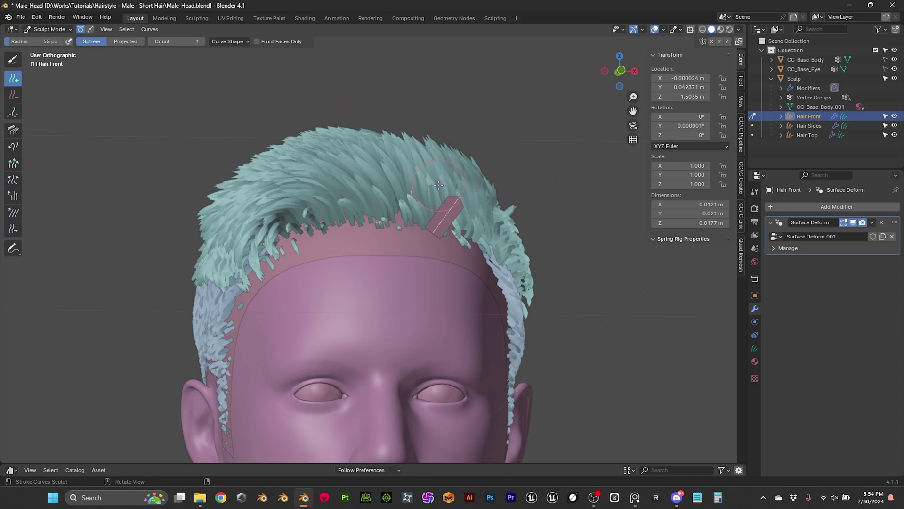
click(228, 41)
click(249, 91)
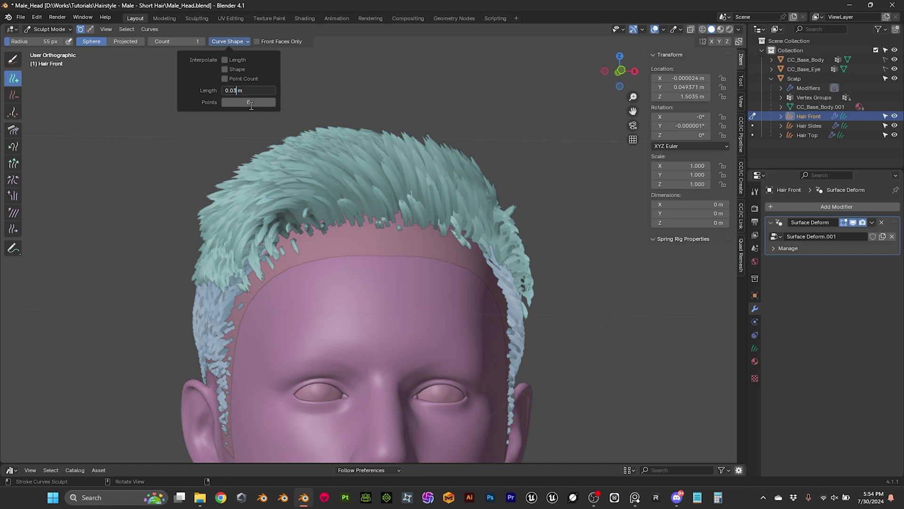
key(BackSpace)
text(4)
key(Return)
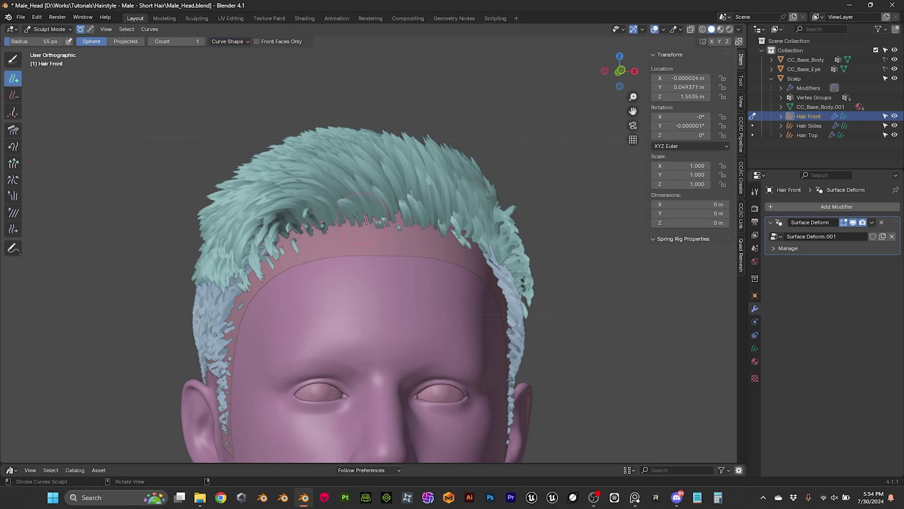
Try a 0.04 m guide hair on the front hairline and undo it
click(442, 233)
mouse_move(442, 233)
middle_down()
mouse_move(454, 231)
mouse_move(440, 227)
mouse_move(447, 219)
middle_up()
key(ctrl+z)
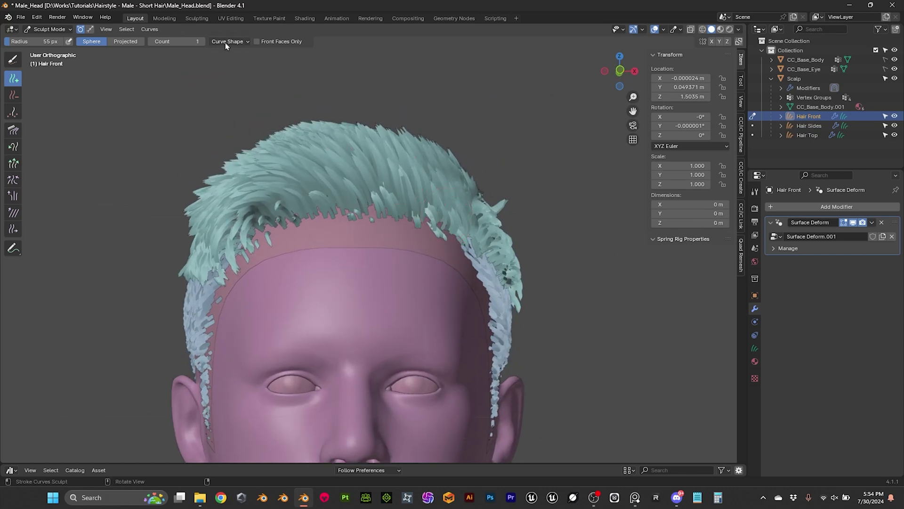
click(233, 43)
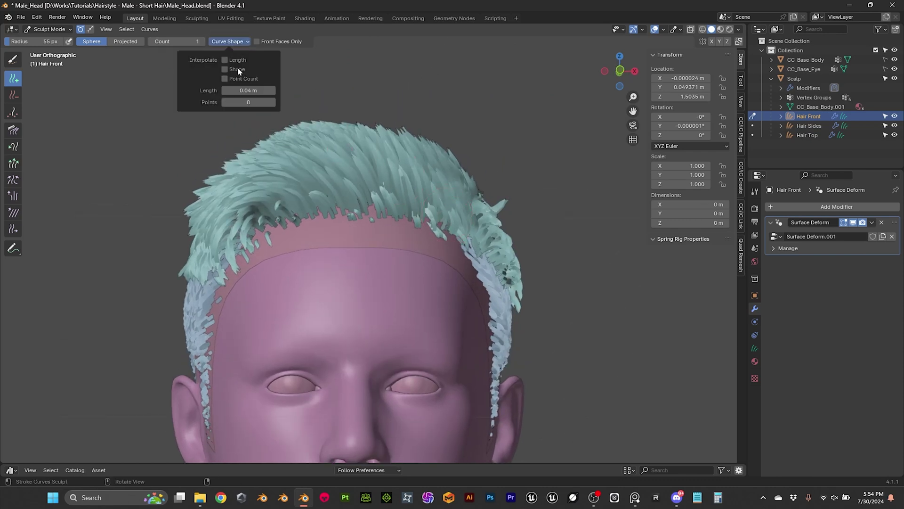
click(250, 90)
key(Escape)
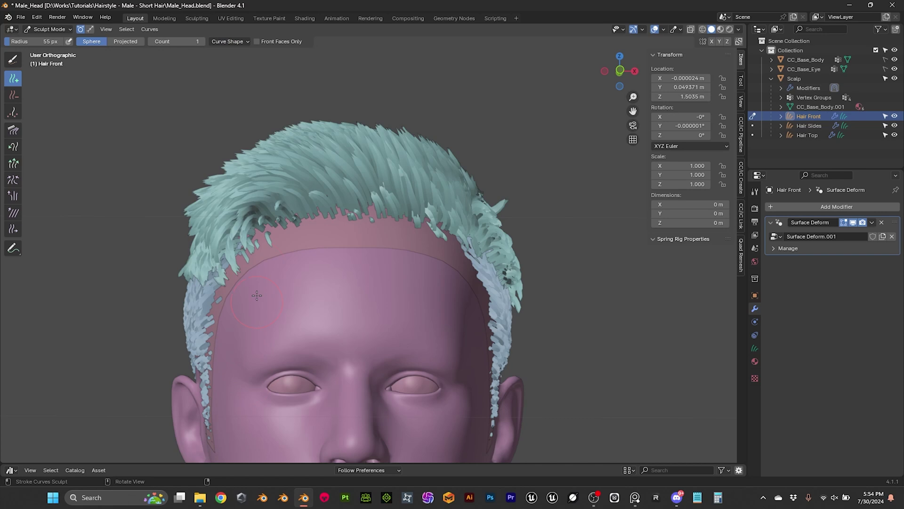
Set the Add brush's curve length to 0.05 m
click(232, 44)
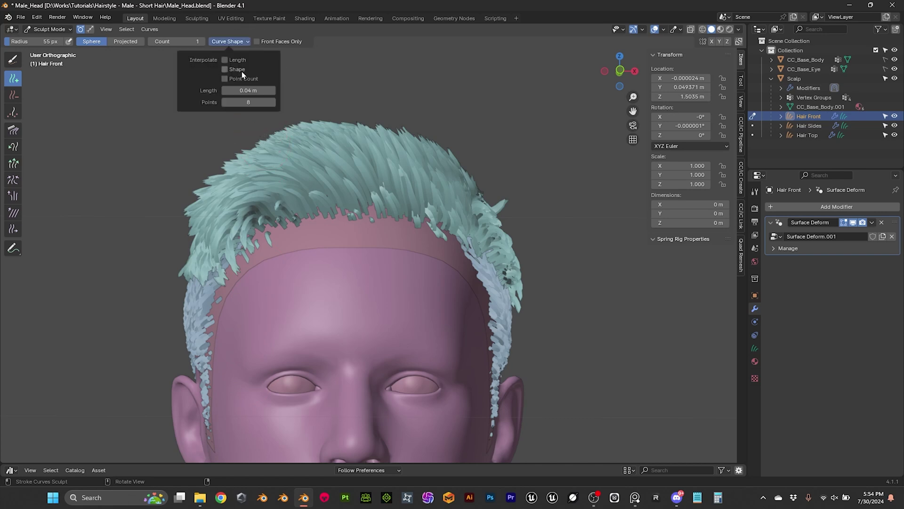
click(236, 90)
click(236, 91)
click(244, 90)
click(239, 90)
key(Return)
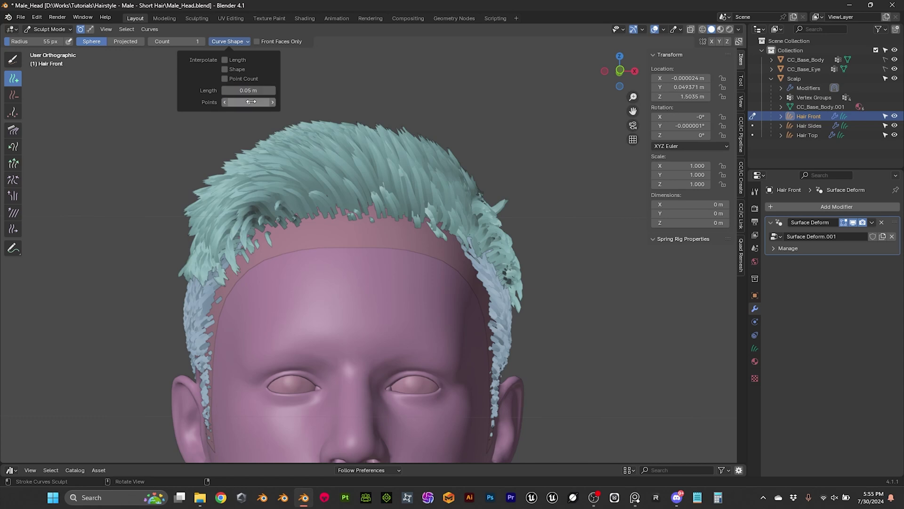
Add four guide hairs spaced along the front hairline from the character's left to the right
click(414, 225)
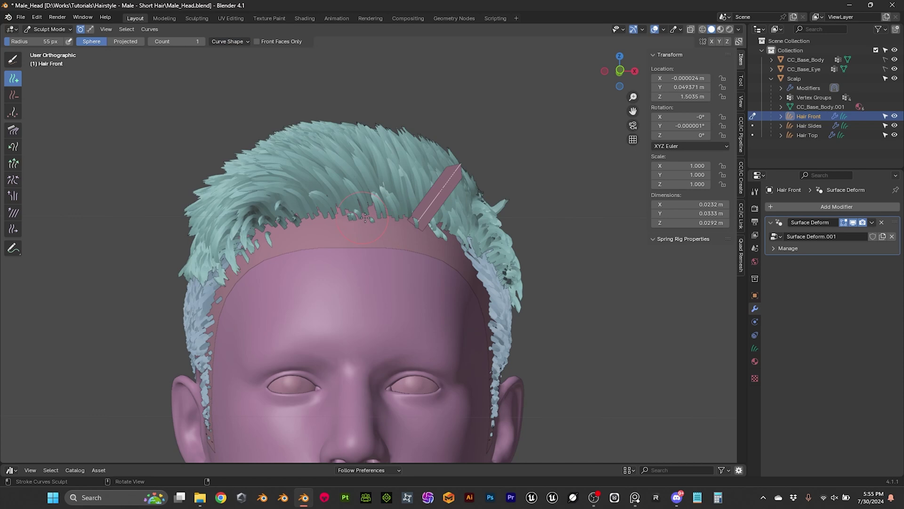
middle_drag(430, 192, 664, 53)
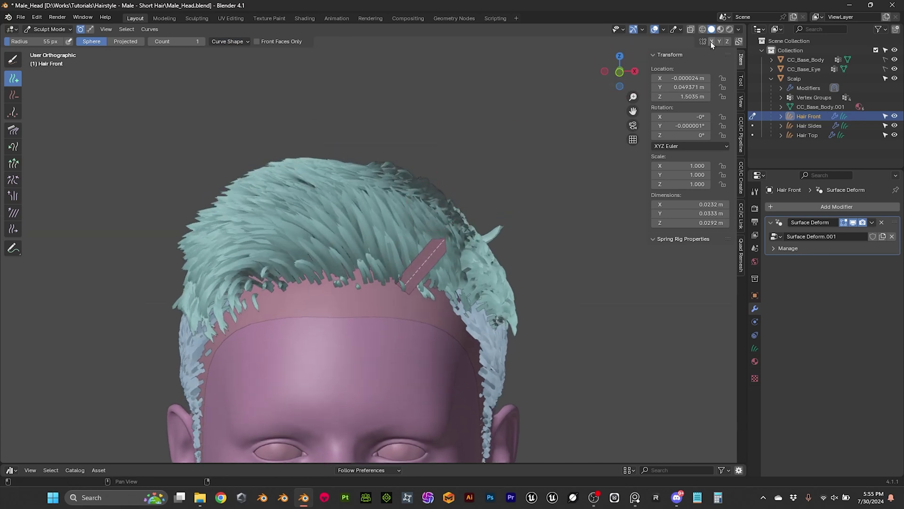
middle_drag(409, 200, 396, 228)
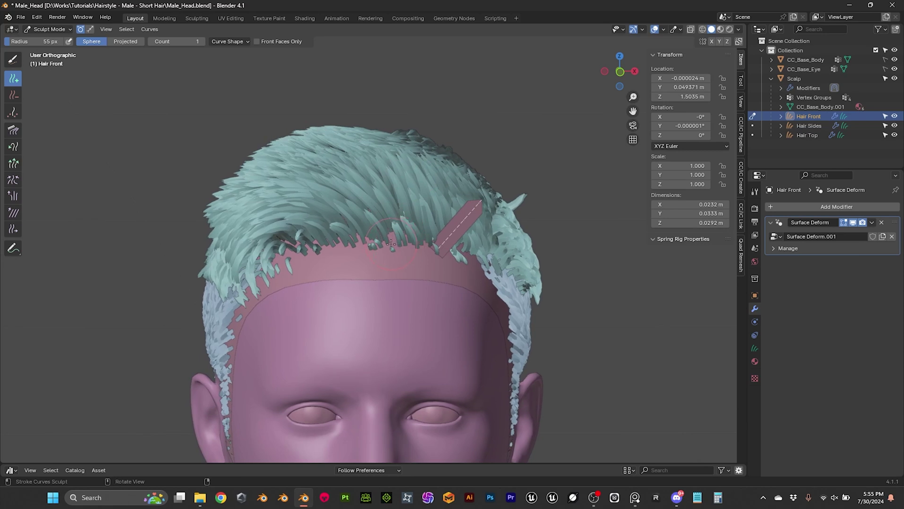
click(391, 245)
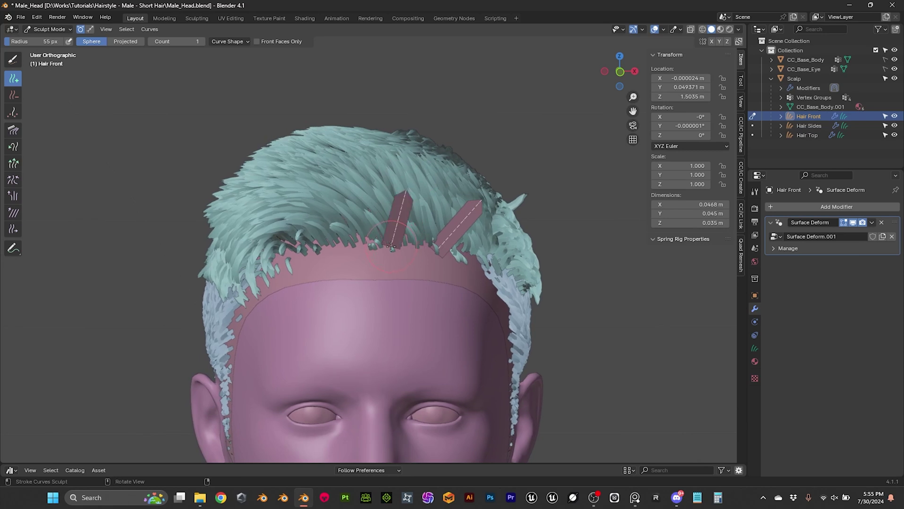
click(343, 246)
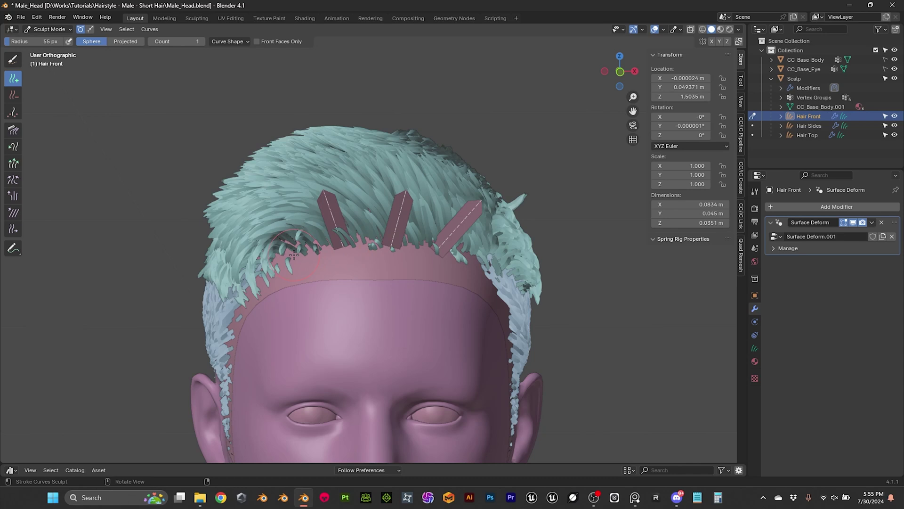
click(290, 256)
mouse_move(392, 225)
middle_down()
mouse_move(423, 226)
mouse_move(339, 221)
mouse_move(367, 222)
mouse_move(377, 212)
middle_up()
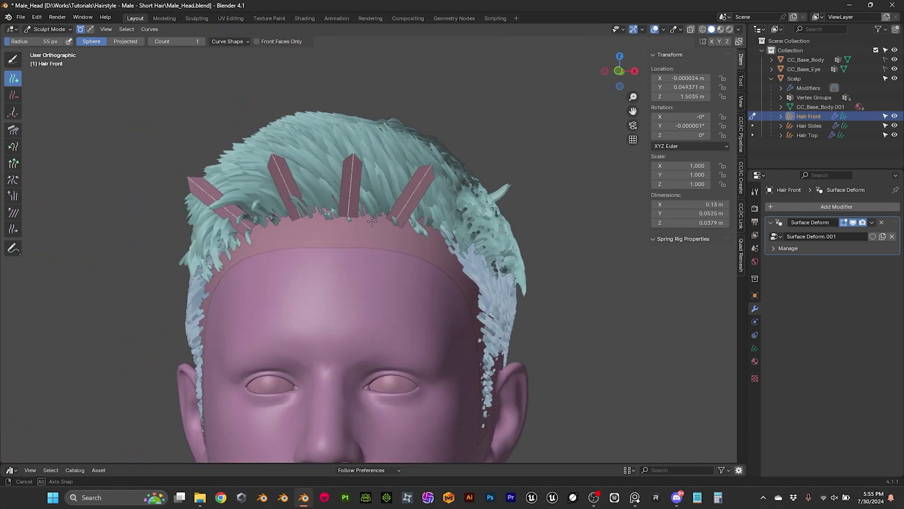
Comb the four front guide hairs toward the character's right side using the Comb brush with a 95 px radius
click(13, 129)
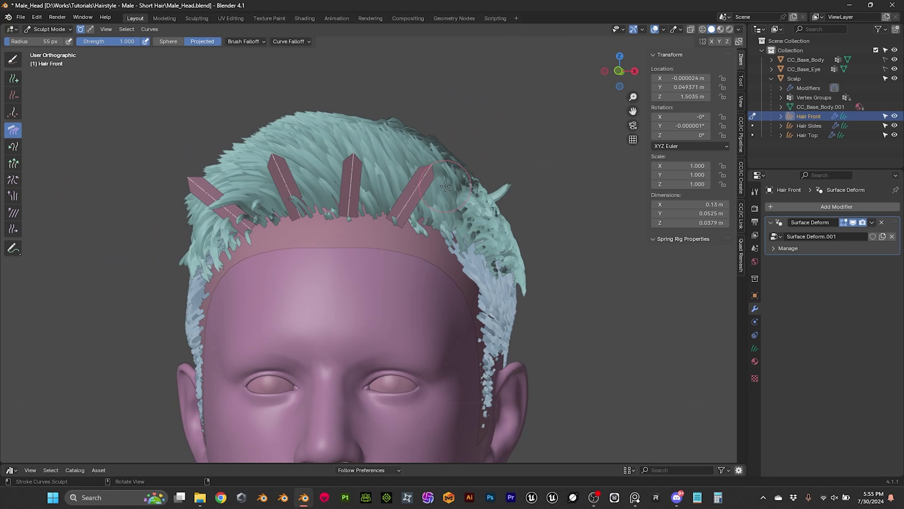
key(f)
click(472, 209)
mouse_move(472, 208)
mouse_down()
mouse_move(416, 154)
mouse_move(426, 199)
mouse_move(396, 155)
mouse_move(408, 169)
mouse_move(371, 138)
mouse_move(373, 185)
mouse_move(359, 162)
mouse_move(327, 135)
mouse_move(347, 165)
mouse_move(320, 144)
mouse_up()
mouse_move(300, 177)
mouse_down()
mouse_move(260, 159)
mouse_move(269, 172)
mouse_move(249, 156)
mouse_move(185, 178)
mouse_up()
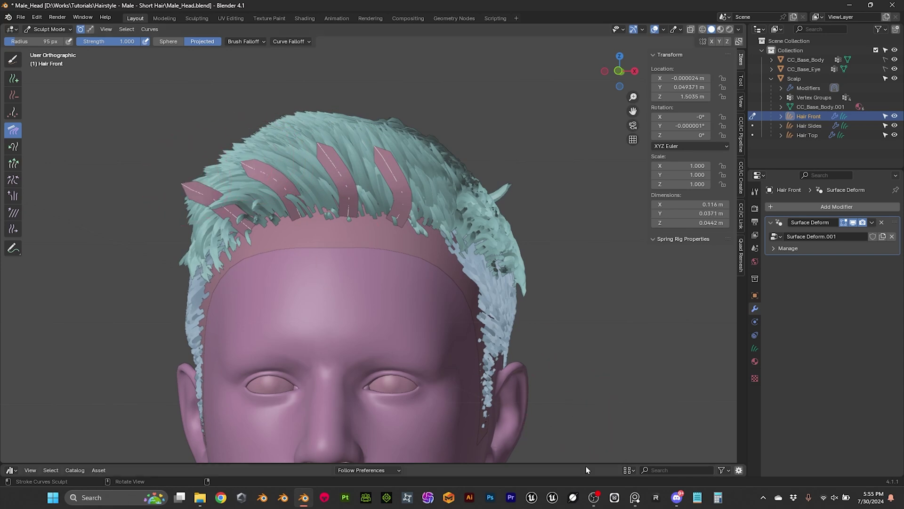
Switch to the Hairstyles_Mans_Short_Hair reference board and examine the length and flow direction of the front hair in the photos
click(635, 497)
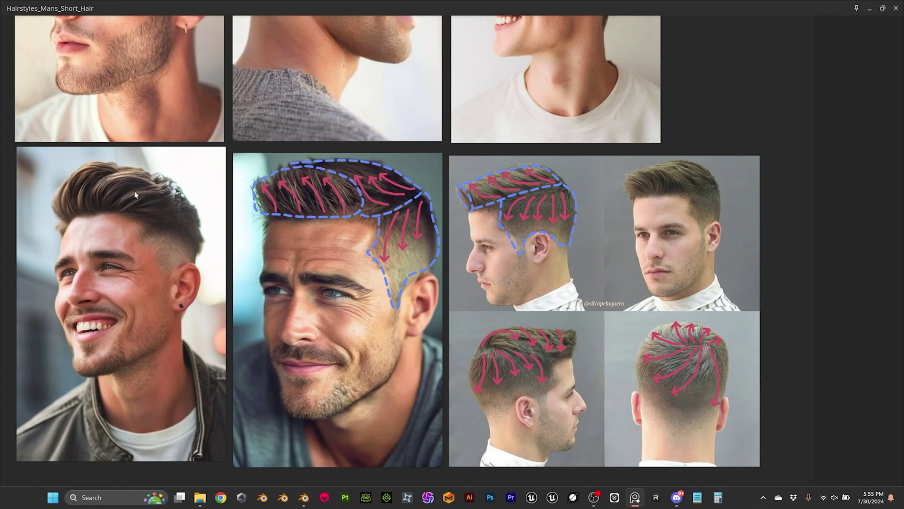
key(ctrl+f)
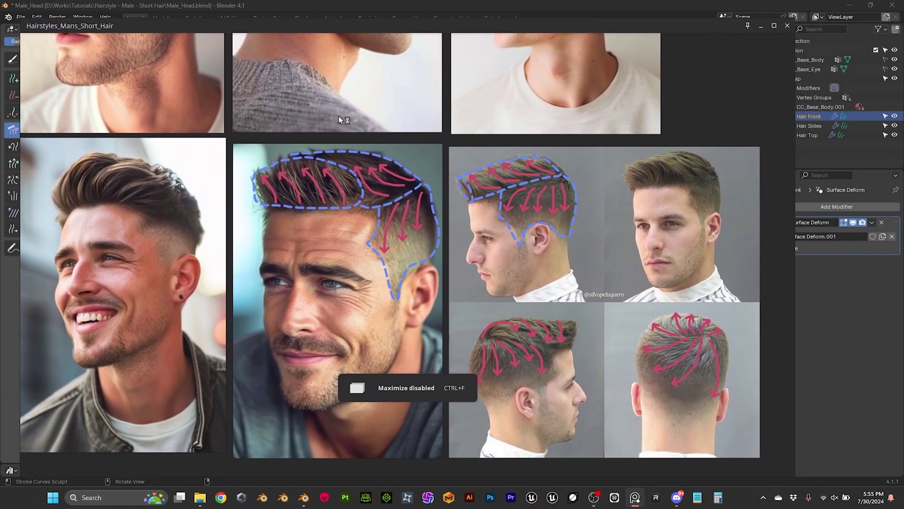
scroll(509, 112, up, 5)
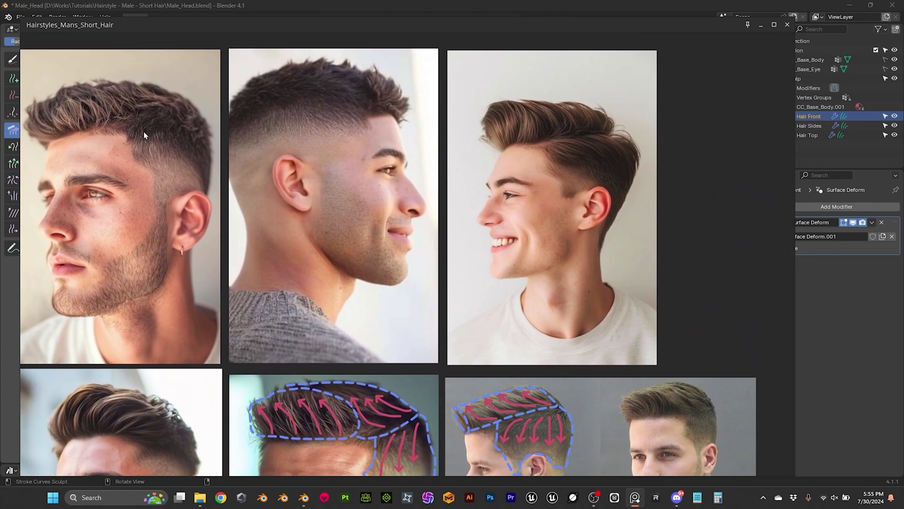
scroll(372, 178, down, 2)
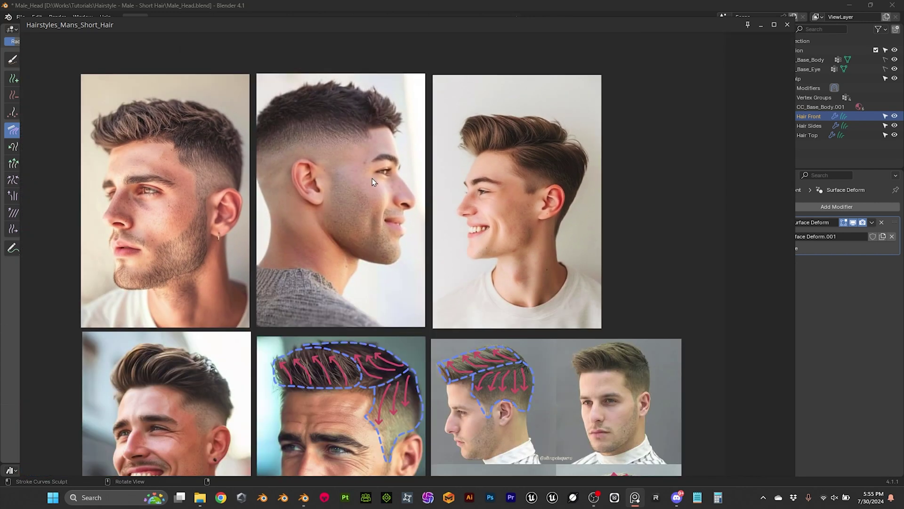
scroll(377, 234, up, 2)
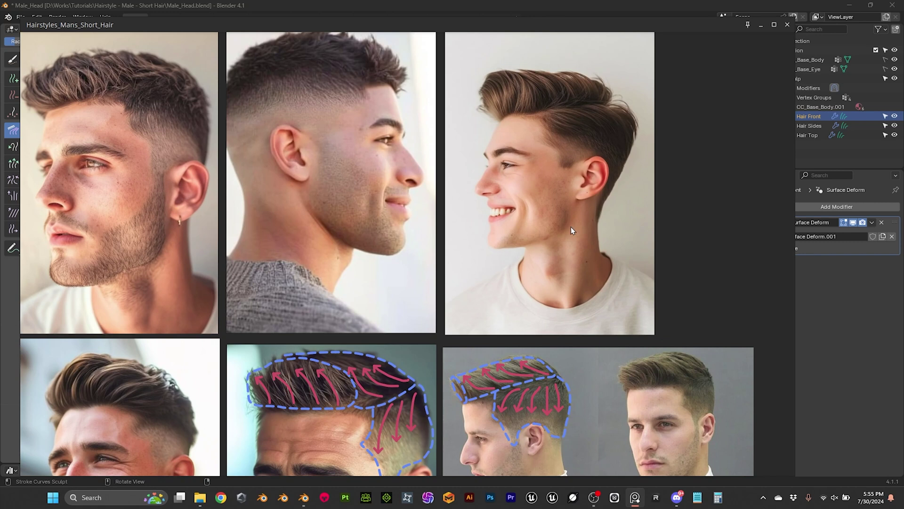
scroll(698, 116, down, 2)
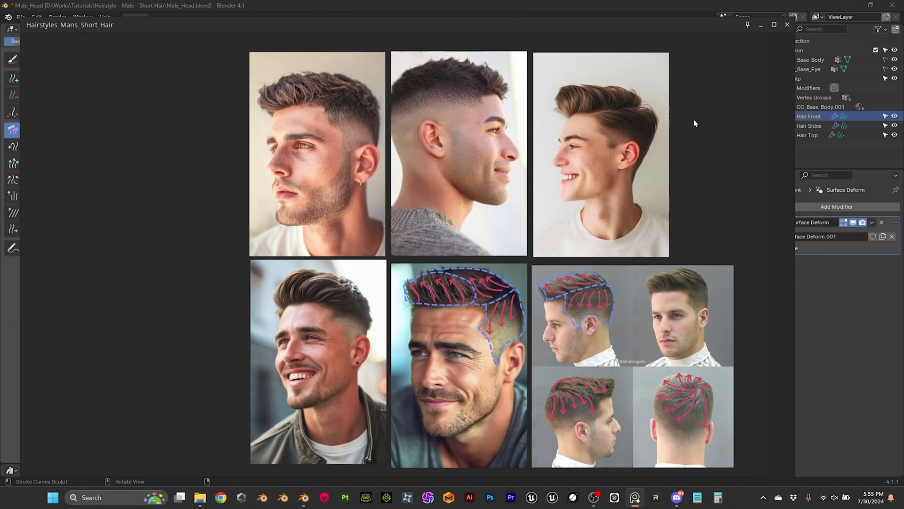
scroll(694, 121, up, 2)
scroll(546, 231, down, 4)
scroll(548, 253, down, 2)
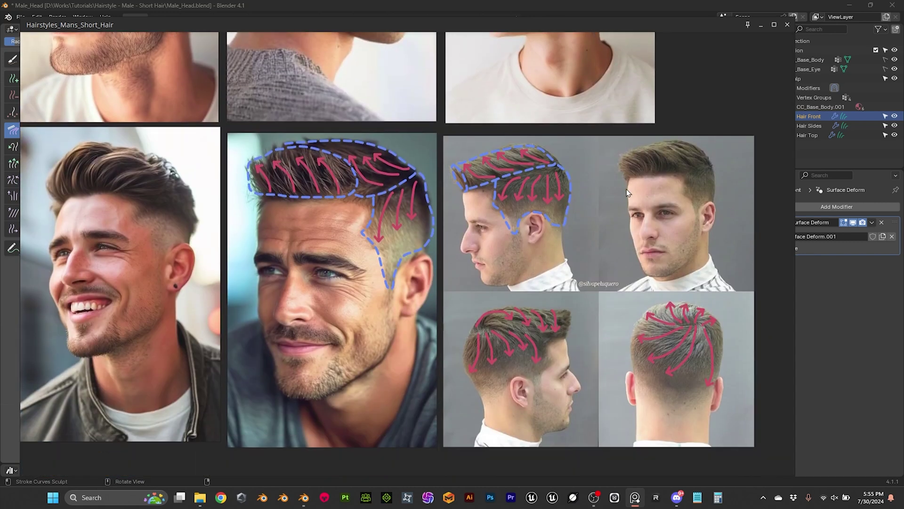
scroll(594, 222, up, 2)
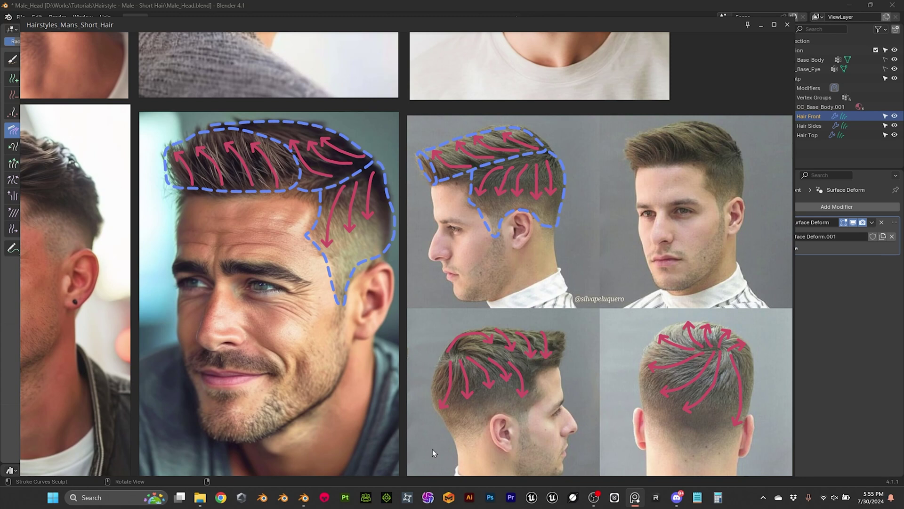
Return to Blender and comb the front guide hairs from above, bending the outermost guide on the character's right toward the back
click(304, 498)
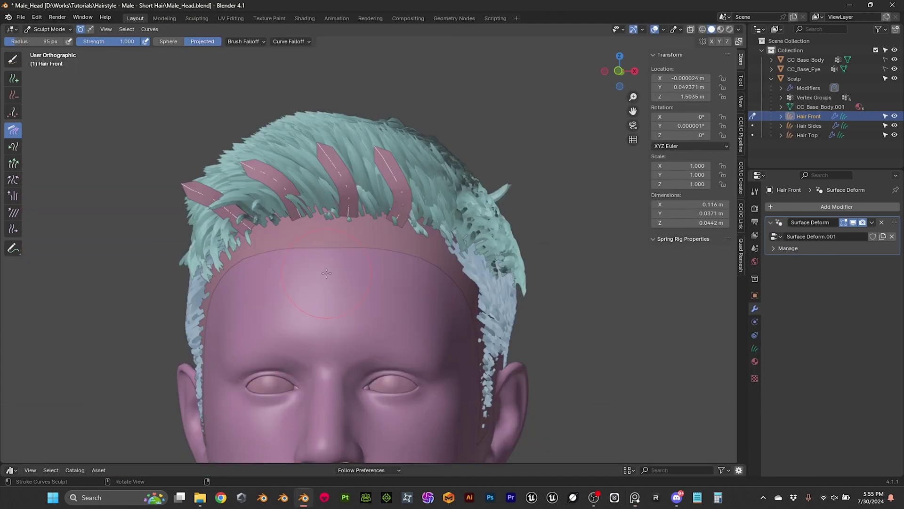
mouse_move(327, 273)
middle_down()
mouse_move(422, 249)
mouse_move(386, 276)
middle_up()
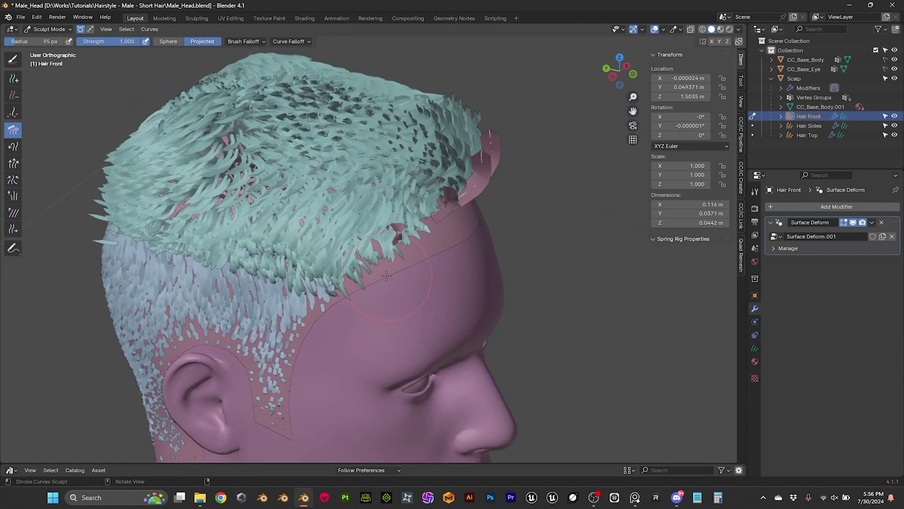
middle_drag(412, 237, 386, 301)
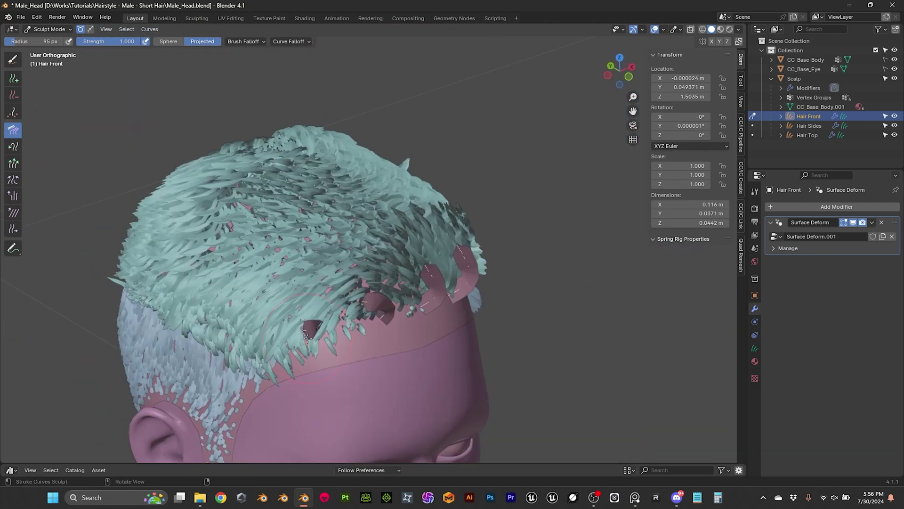
drag(307, 335, 294, 327)
mouse_move(295, 328)
middle_down()
mouse_move(332, 263)
mouse_move(330, 282)
mouse_move(326, 140)
mouse_move(320, 255)
middle_up()
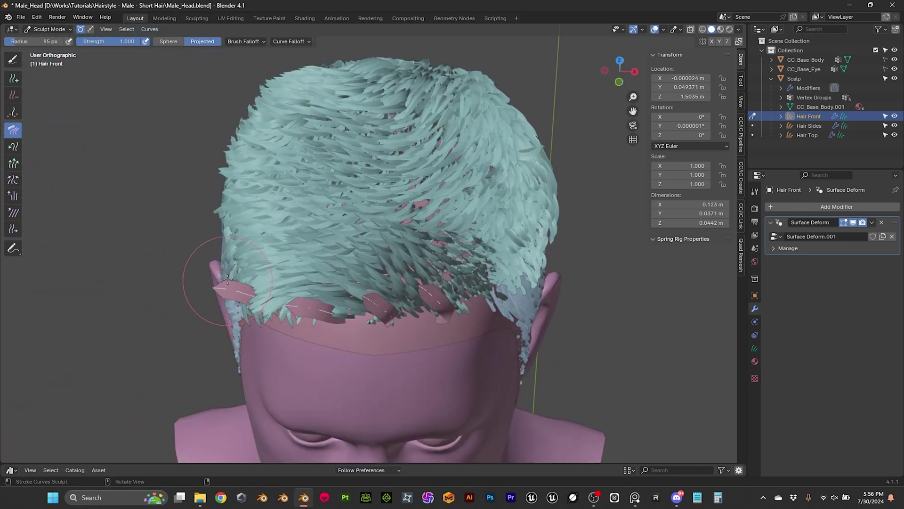
drag(203, 272, 313, 320)
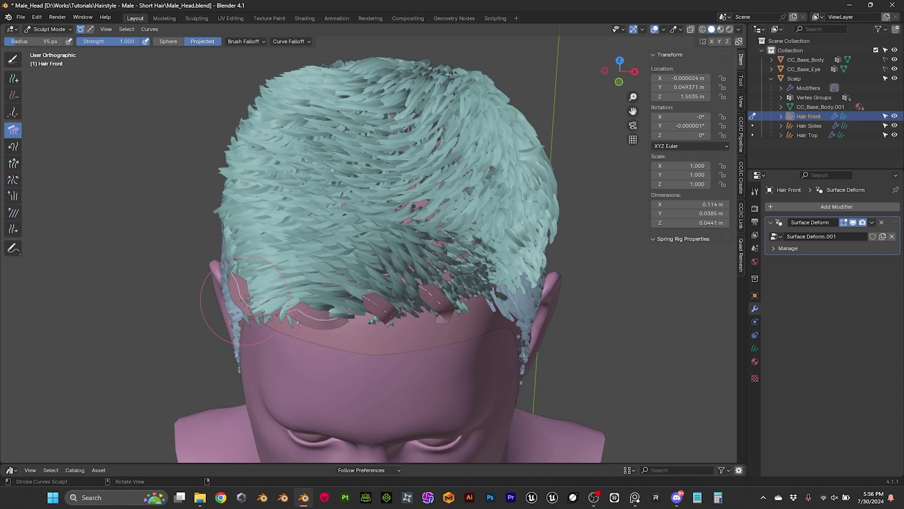
mouse_move(380, 319)
mouse_down()
mouse_move(370, 297)
mouse_move(430, 289)
mouse_up()
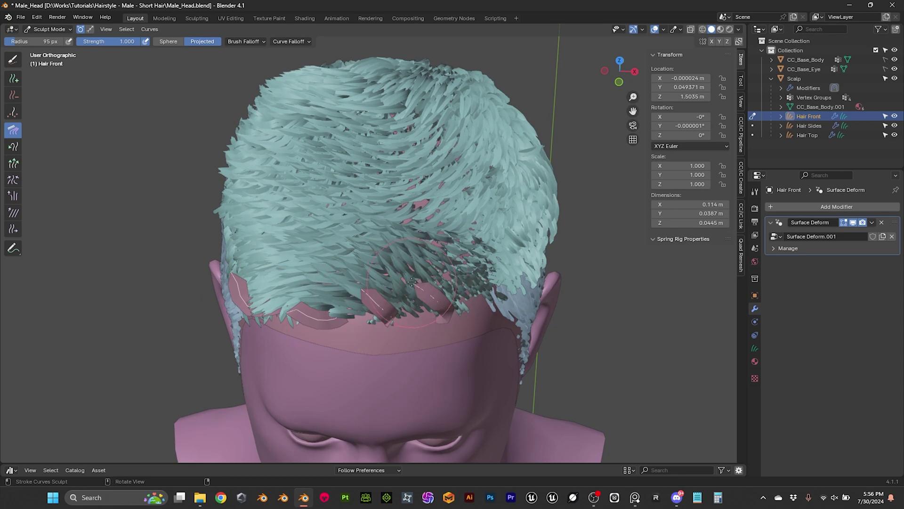
Comb the front guide hairs from both sides of the head, pulling the character's right outermost guide back along the scalp
middle_drag(412, 282, 343, 247)
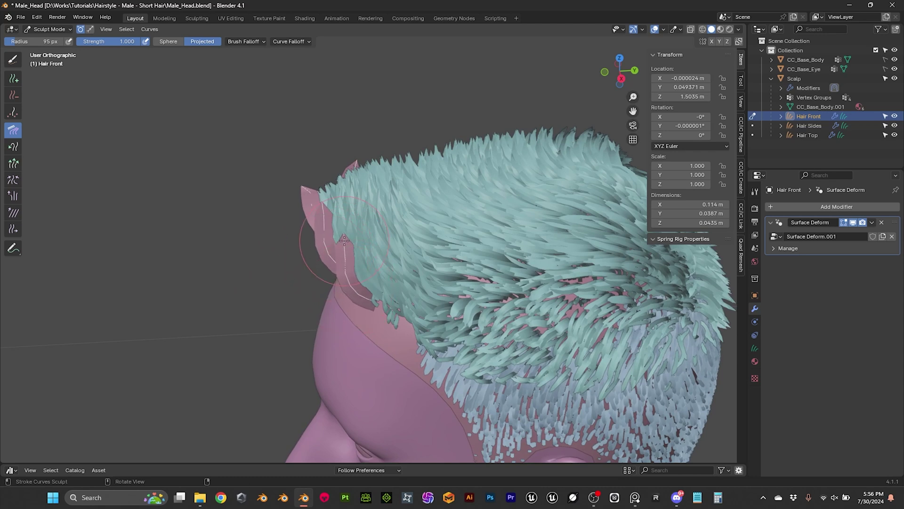
middle_drag(347, 223, 372, 287)
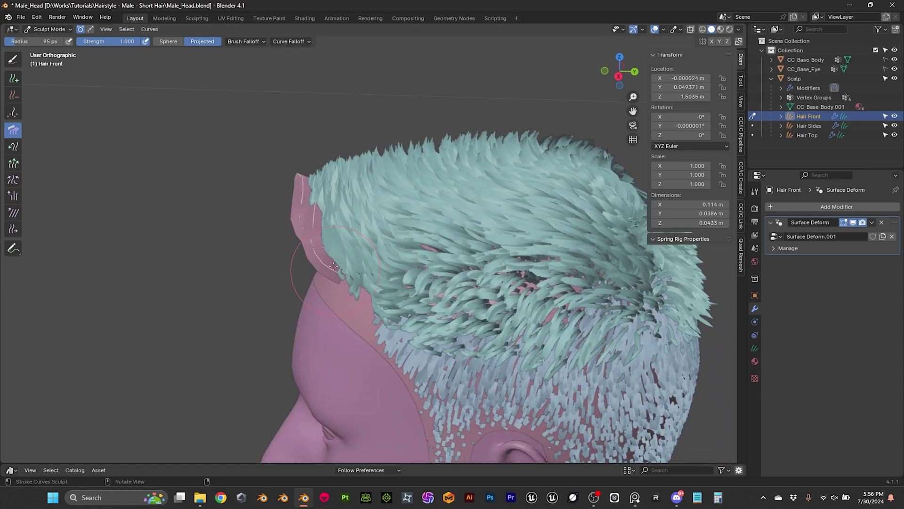
mouse_move(344, 202)
middle_down()
mouse_move(377, 210)
mouse_move(329, 189)
mouse_move(367, 219)
mouse_move(431, 215)
middle_up()
drag(415, 214, 436, 231)
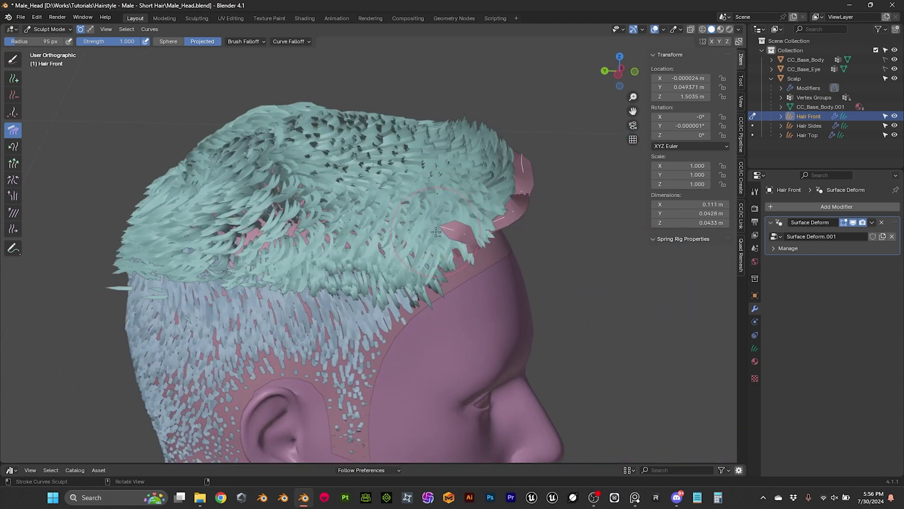
middle_drag(445, 232, 385, 214)
click(18, 213)
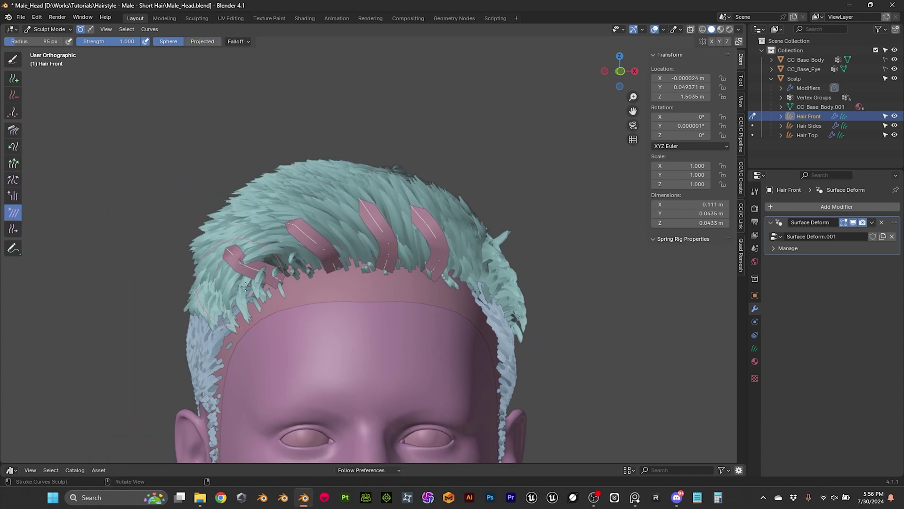
middle_drag(267, 270, 306, 222)
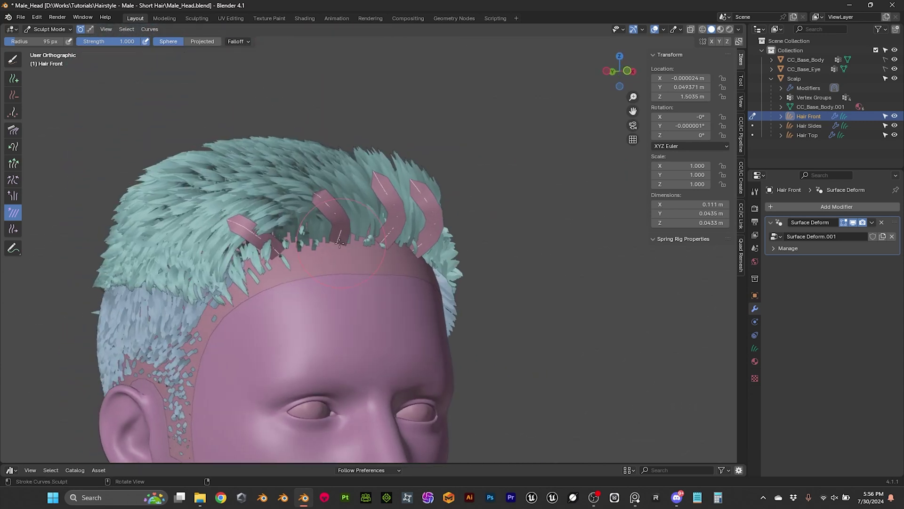
click(13, 78)
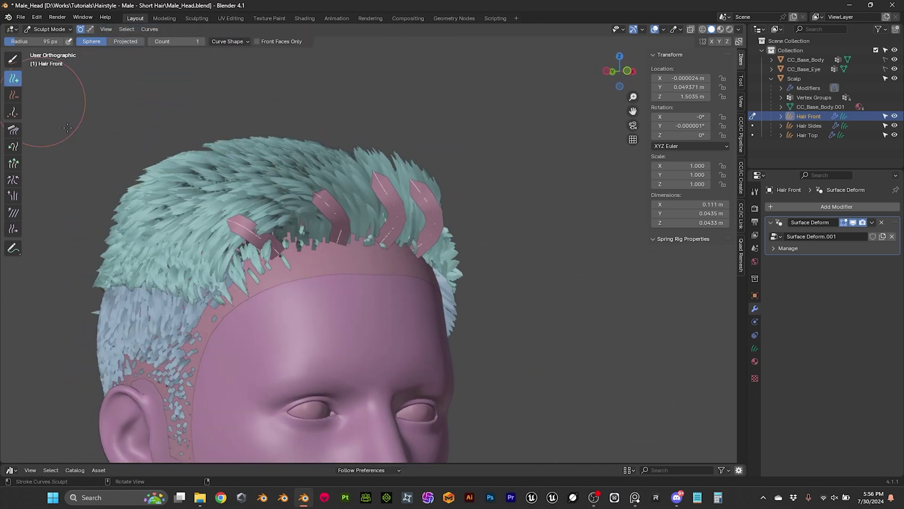
Refine the outermost guide hair on the character's right with a short Comb stroke from the side
click(13, 130)
middle_drag(264, 235, 368, 260)
drag(414, 257, 417, 259)
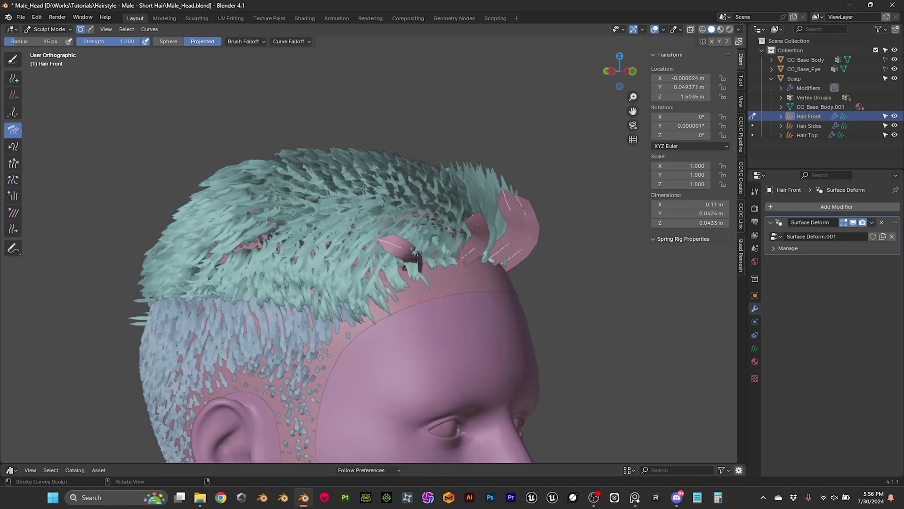
middle_drag(416, 266, 331, 263)
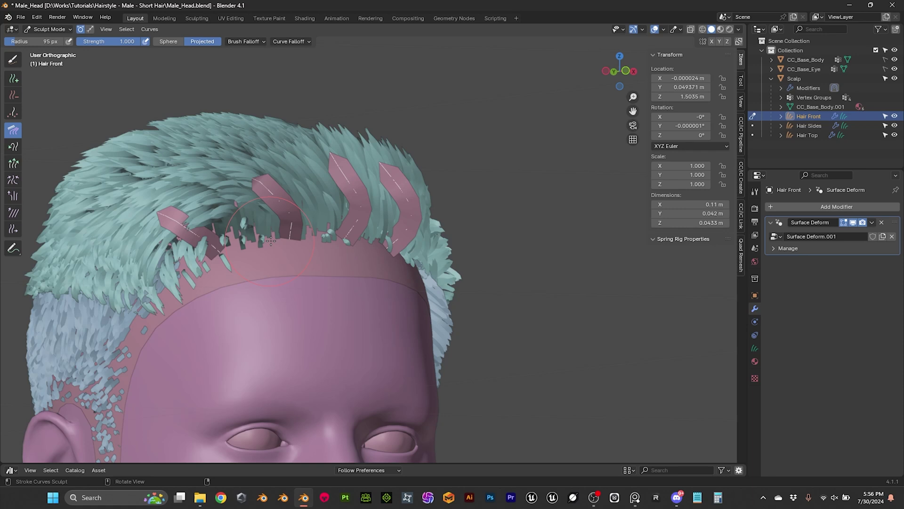
Comb the tips of the other three front guide hairs further toward the character's right from the front
shift+middle_drag(263, 256, 277, 255)
scroll(83, 242, up, 2)
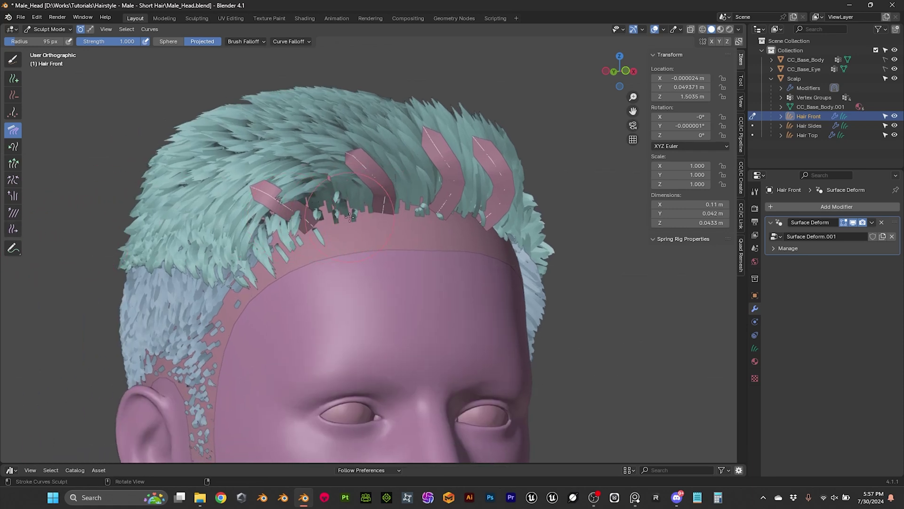
middle_drag(389, 187, 295, 140)
drag(233, 137, 212, 141)
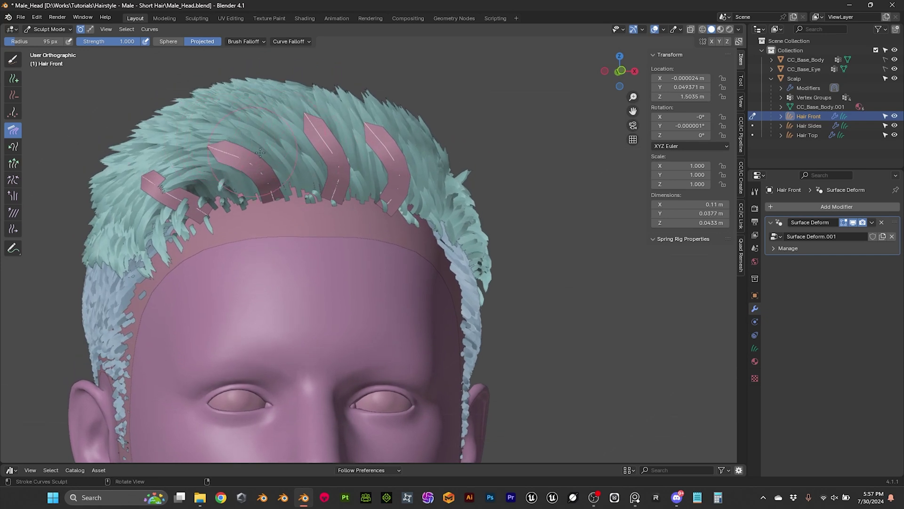
mouse_move(307, 111)
mouse_down()
mouse_move(314, 129)
mouse_move(292, 133)
mouse_up()
drag(376, 136, 351, 134)
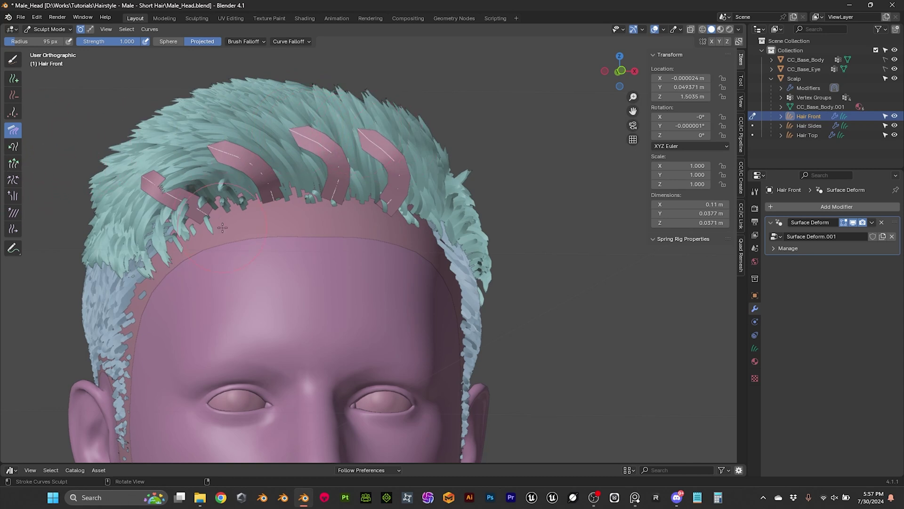
Slide the root of the character's right outermost guide hair forward to the front hairline with the Slide brush
click(13, 229)
middle_drag(261, 225, 305, 258)
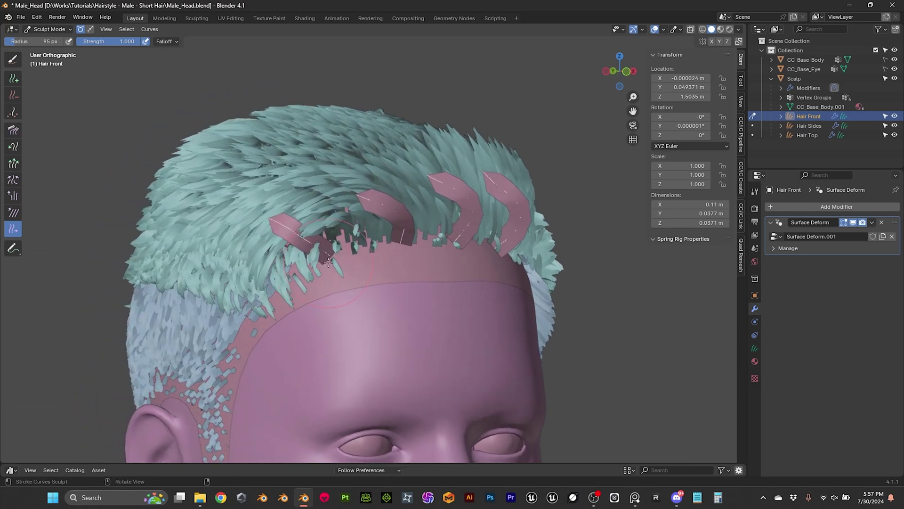
drag(329, 260, 331, 263)
middle_drag(339, 267, 379, 262)
drag(379, 262, 383, 263)
middle_drag(420, 254, 317, 243)
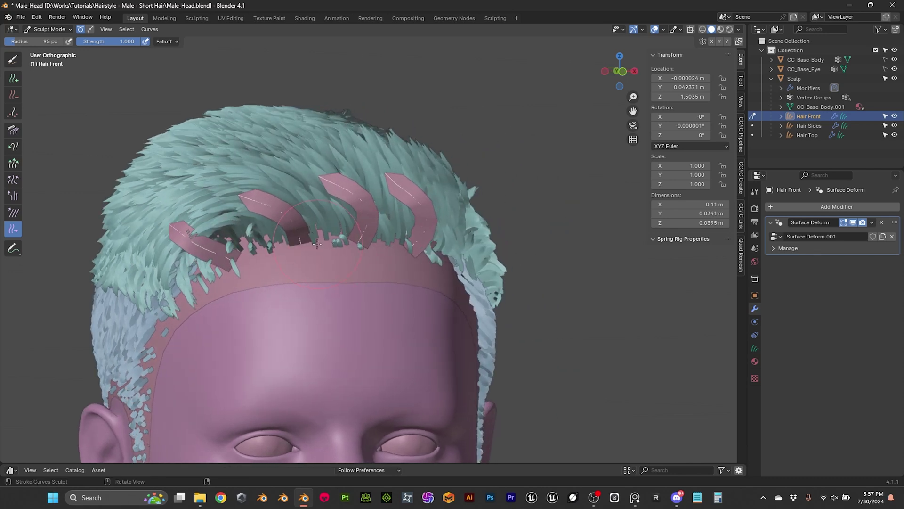
Slide the root of the second guide from the character's right closer to the outermost guide along the hairline
drag(302, 241, 291, 242)
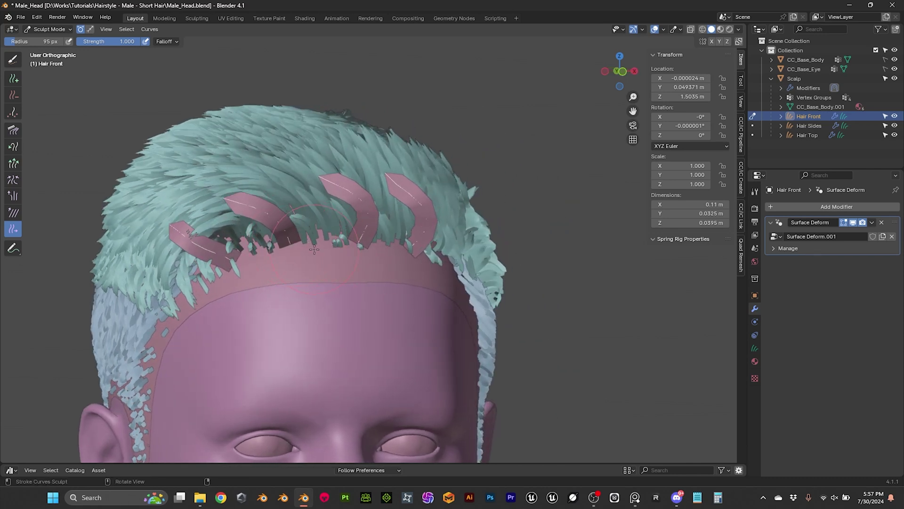
middle_drag(314, 250, 324, 239)
drag(324, 238, 321, 235)
mouse_move(320, 235)
middle_down()
mouse_move(301, 240)
mouse_move(345, 245)
mouse_move(332, 271)
mouse_move(339, 254)
mouse_move(408, 259)
mouse_move(386, 282)
mouse_move(354, 246)
middle_up()
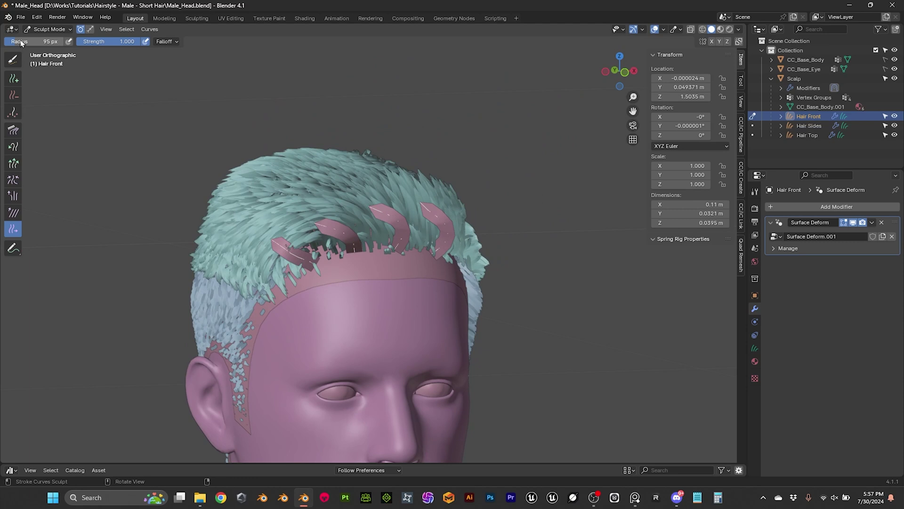
In Object Mode, copy the modifiers from Hair Top to Hair Front, then clear the selection
click(42, 29)
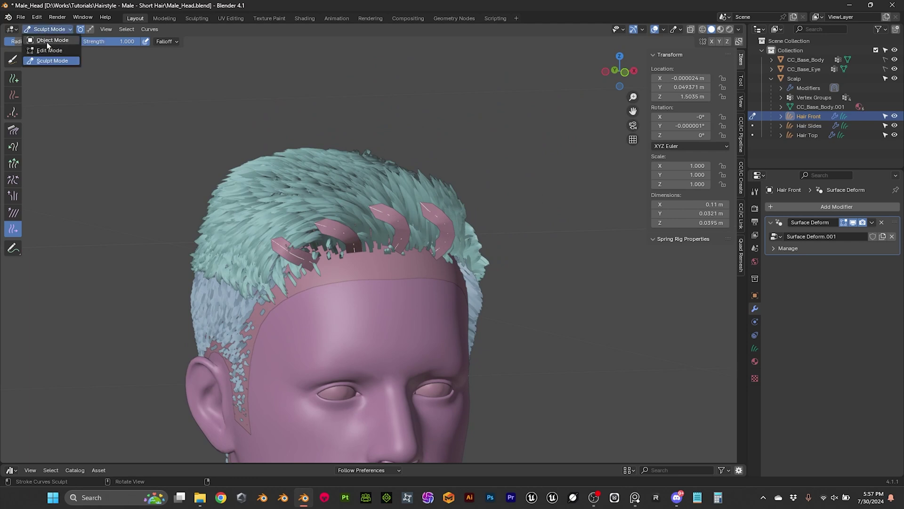
click(48, 40)
click(385, 139)
middle_drag(384, 139, 369, 203)
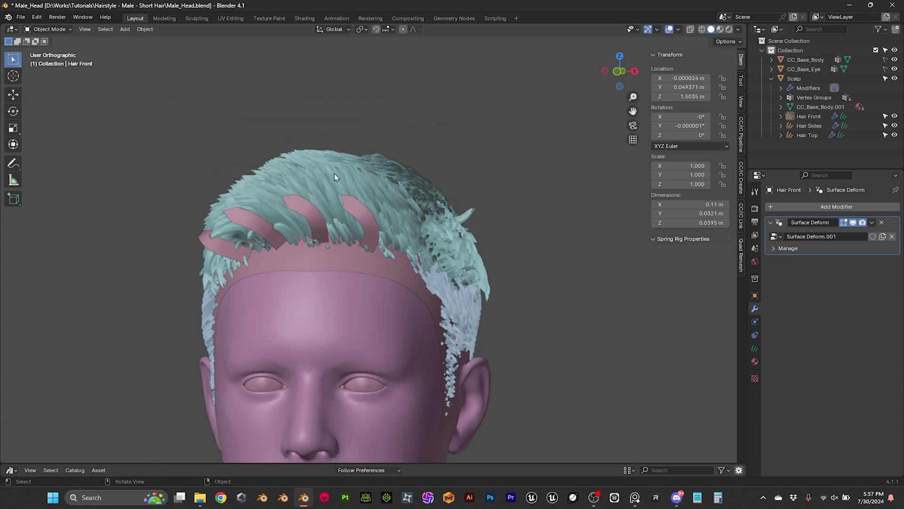
click(354, 207)
middle_drag(405, 194, 382, 181)
shift+click(311, 176)
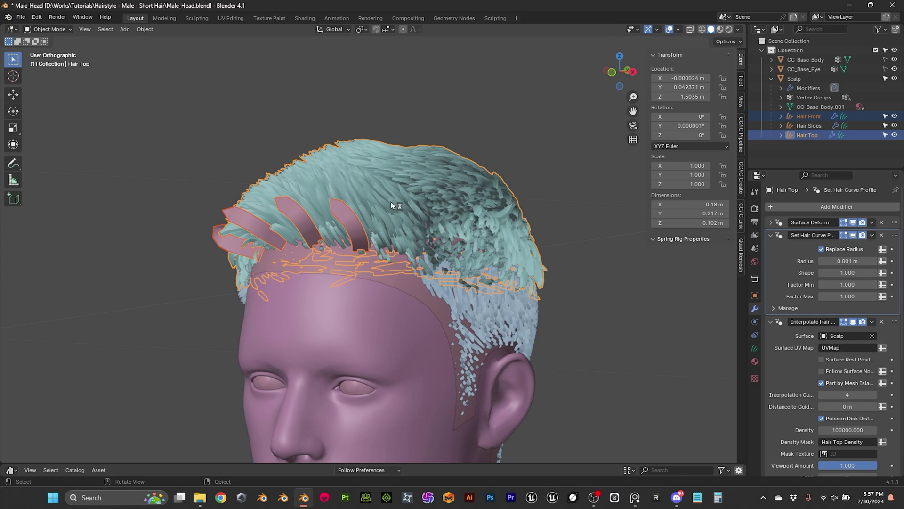
middle_drag(324, 159, 358, 174)
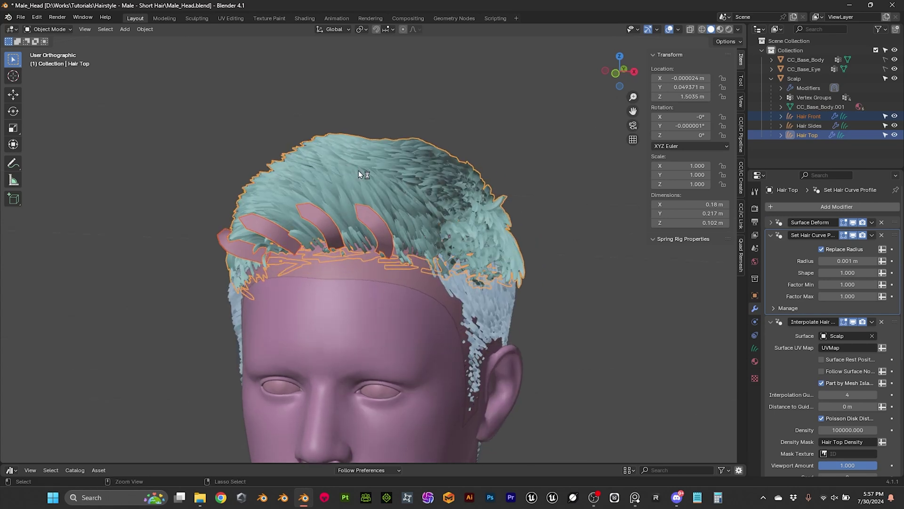
key(ctrl+l)
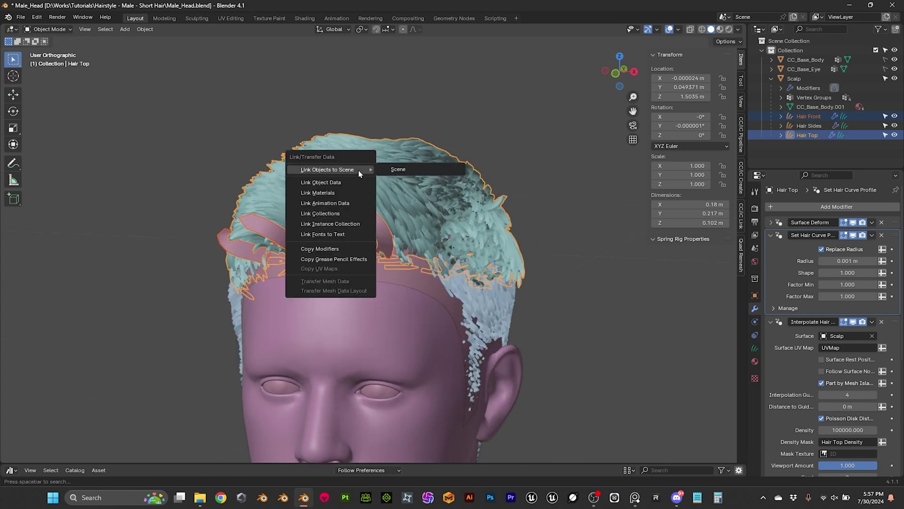
click(342, 250)
click(452, 150)
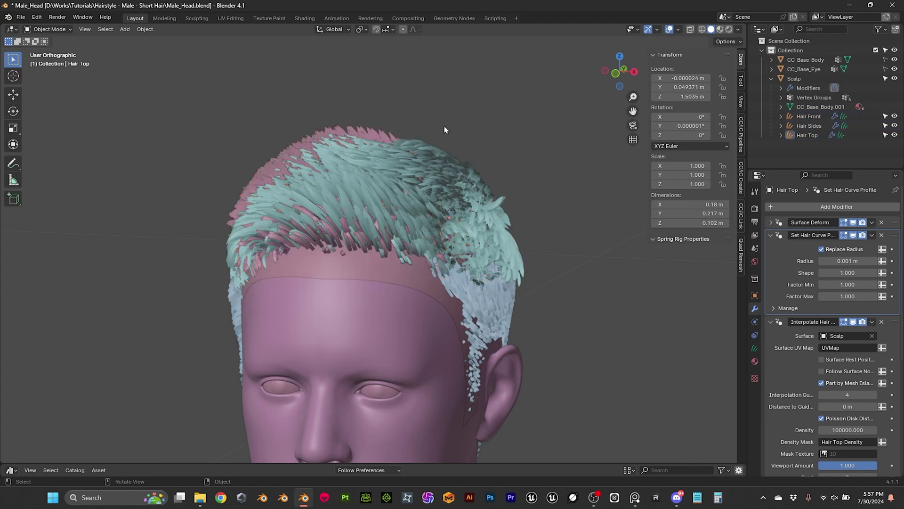
Select the Scalp mesh and enlarge its vertex group list to make room for more entries
middle_drag(444, 127, 303, 166)
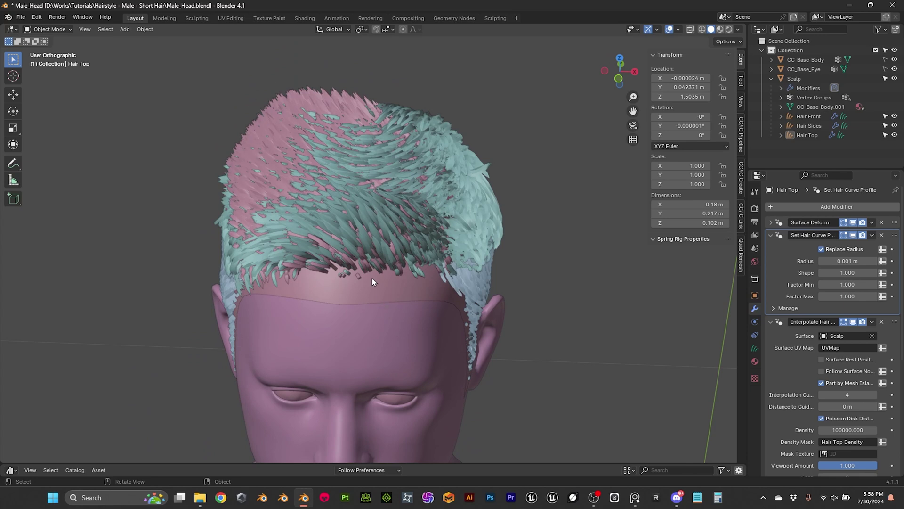
click(385, 294)
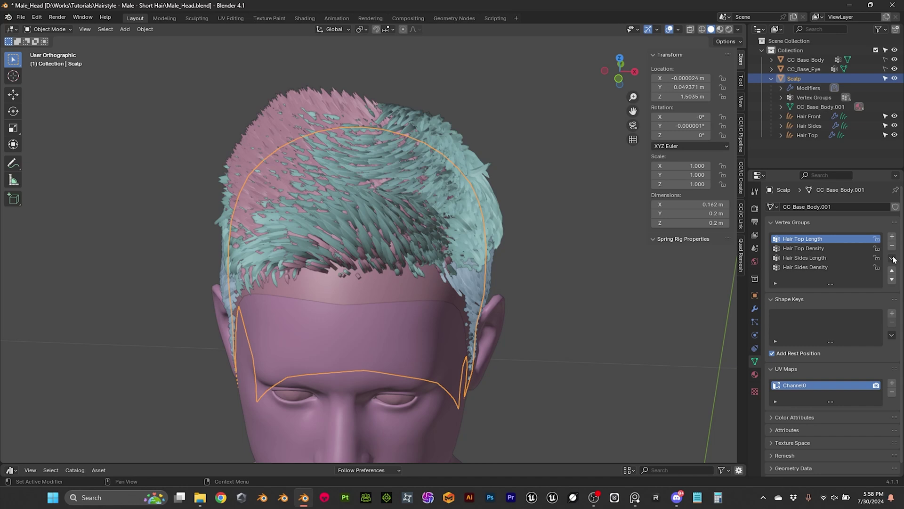
click(892, 258)
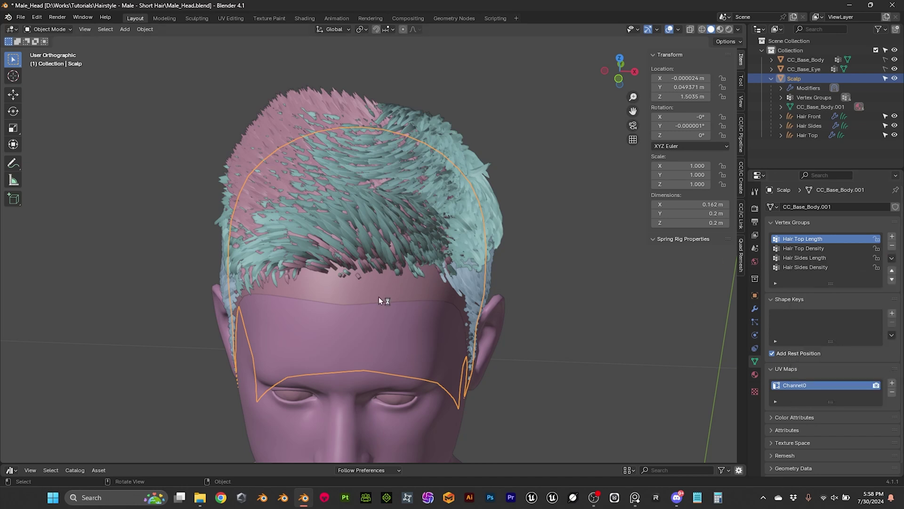
click(580, 295)
click(405, 293)
drag(832, 283, 828, 309)
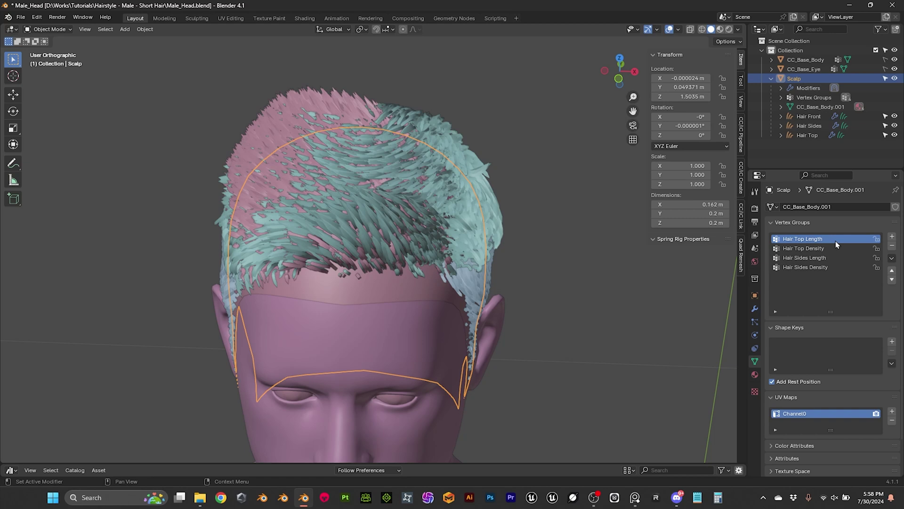
Add a vertex group to the Scalp and name it Hair Front Density
click(892, 237)
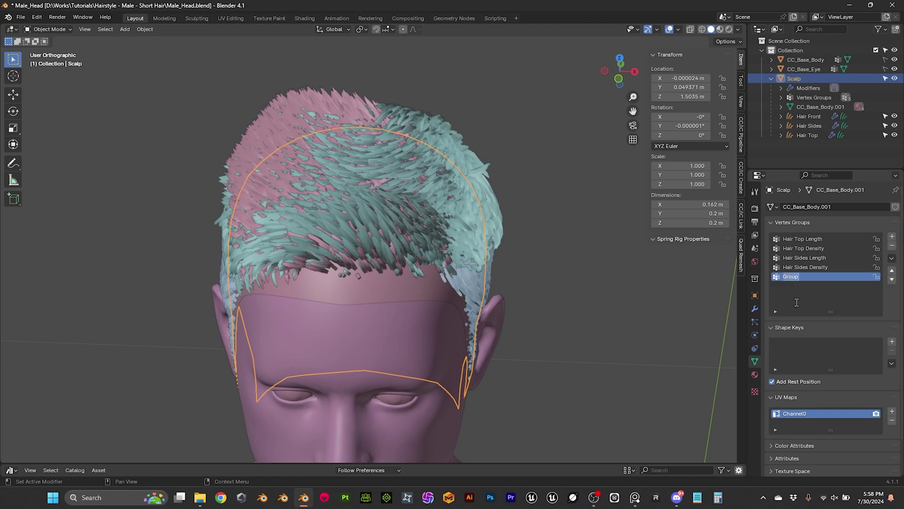
key(Caps_Lock)
text(Hair)
key(Caps_Lock)
text(F)
key(Caps_Lock)
text(r)
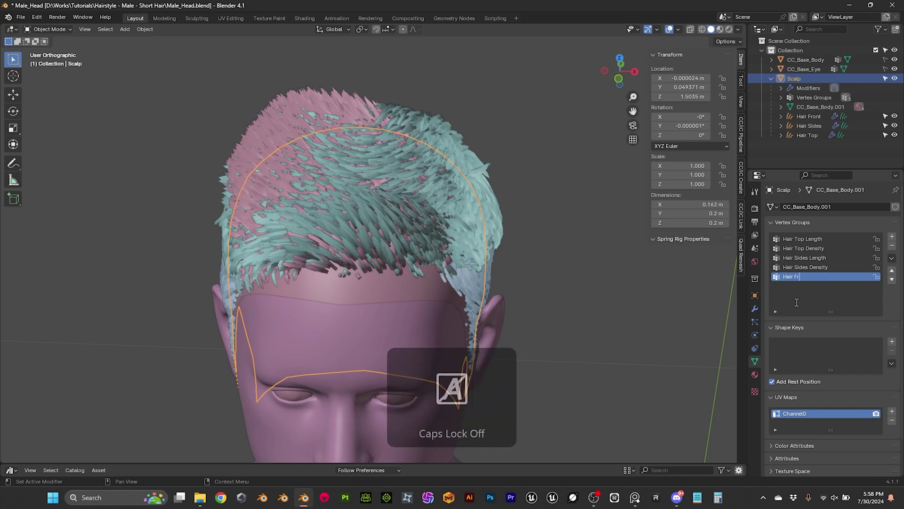
text(ont)
key(Caps_Lock)
text(D)
key(Caps_Lock)
text(ensity)
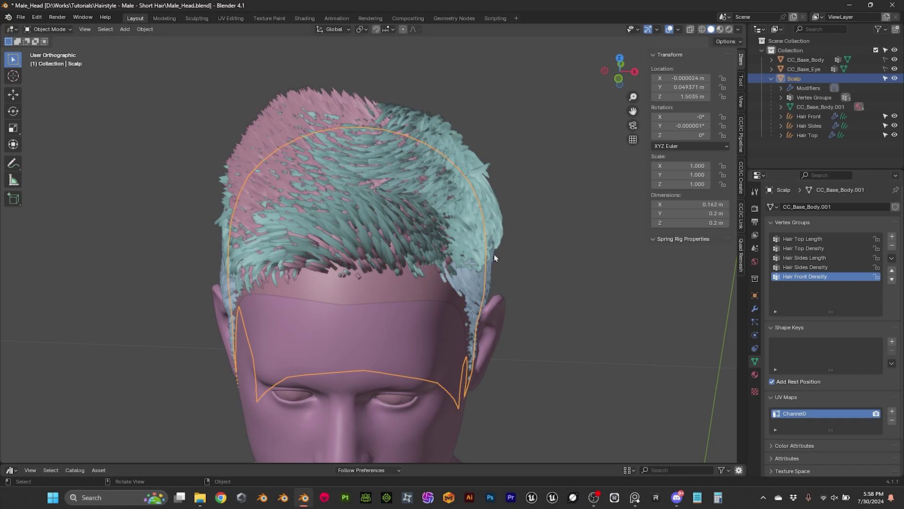
Put the Scalp in Weight Paint mode and set the Draw brush's weight to 1
click(67, 32)
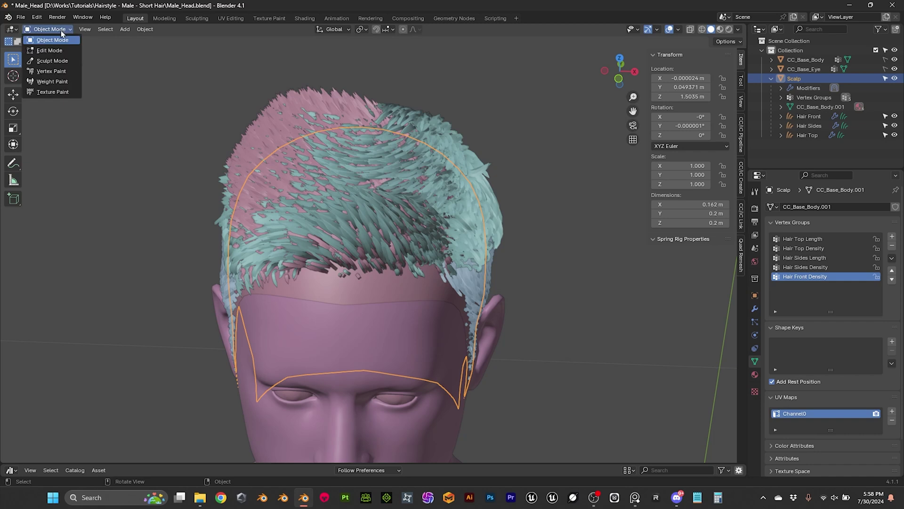
click(51, 83)
key(KP_5)
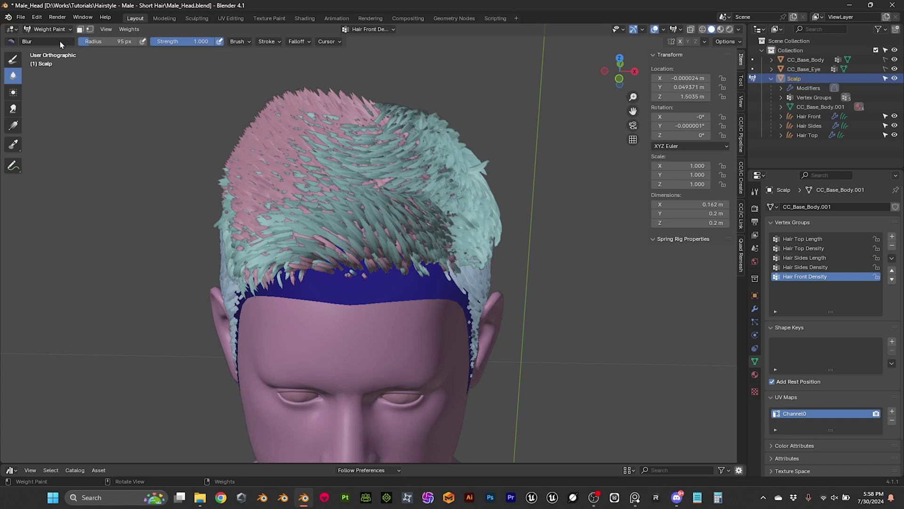
click(13, 59)
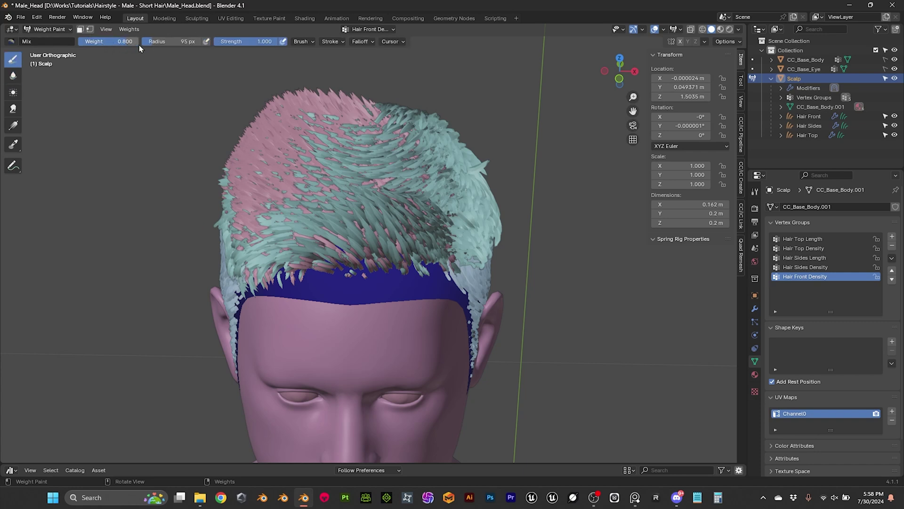
double_click(102, 41)
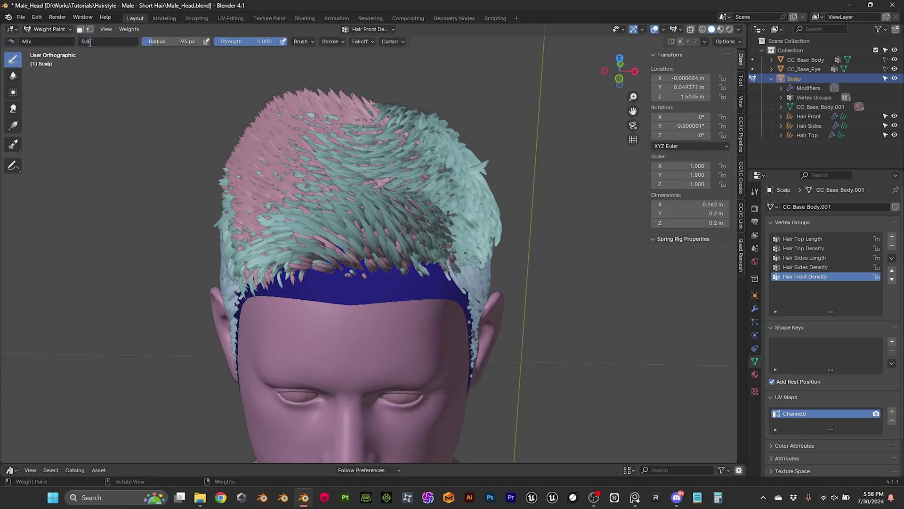
text(1)
key(Return)
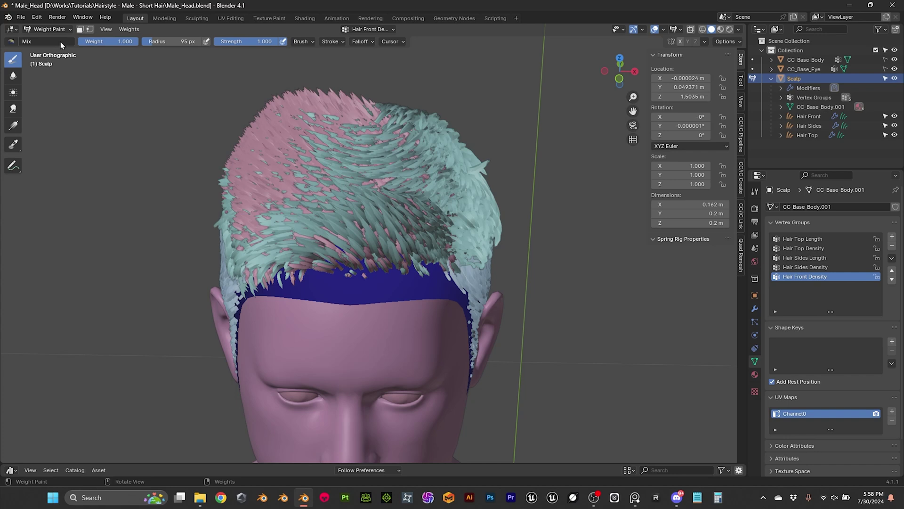
Switch the Scalp to Edit Mode and hide the Hair Top, Hair Sides and Hair Front objects
scroll(212, 170, up, 1)
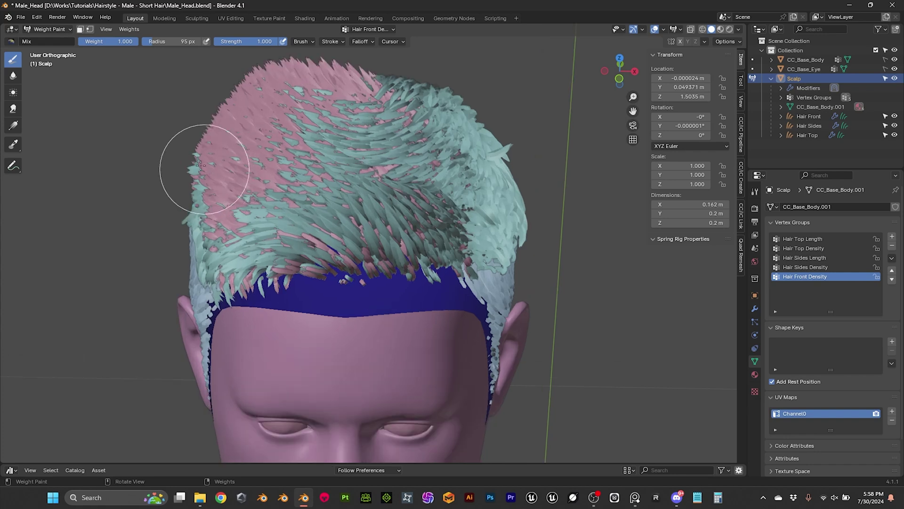
click(57, 30)
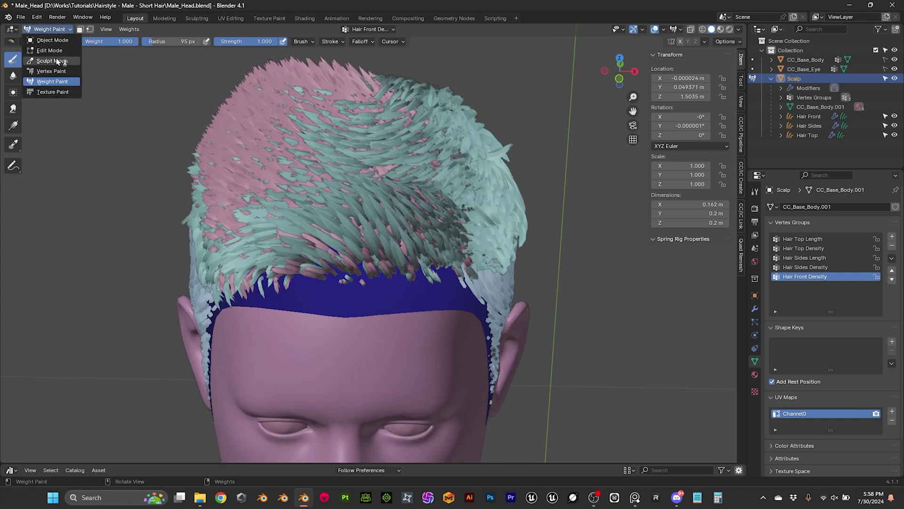
click(50, 50)
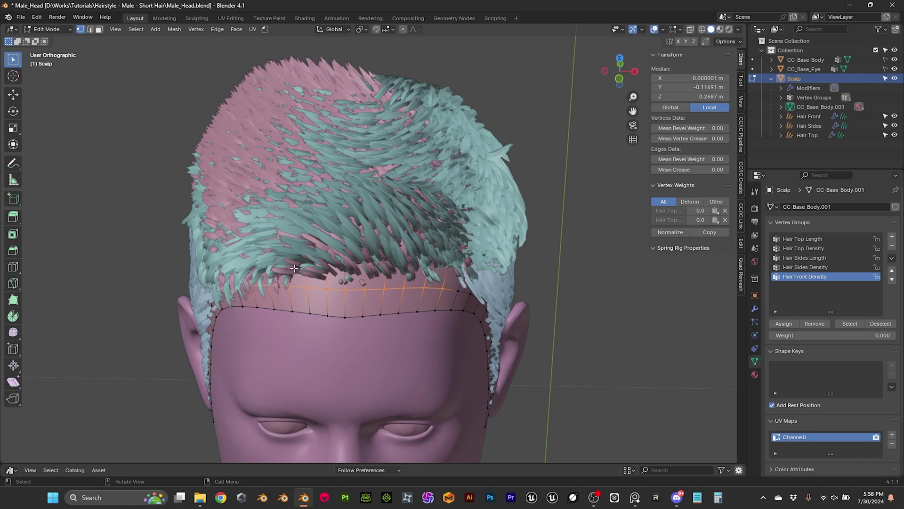
middle_drag(294, 269, 415, 259)
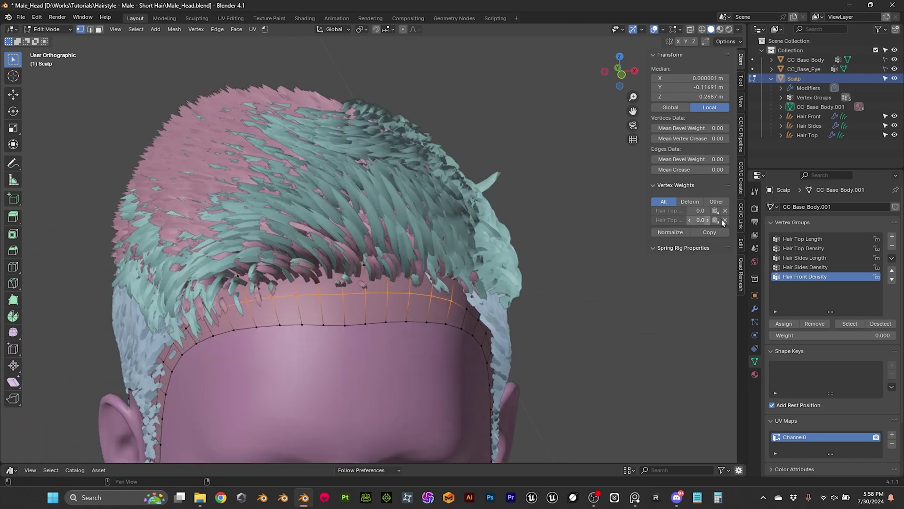
click(895, 135)
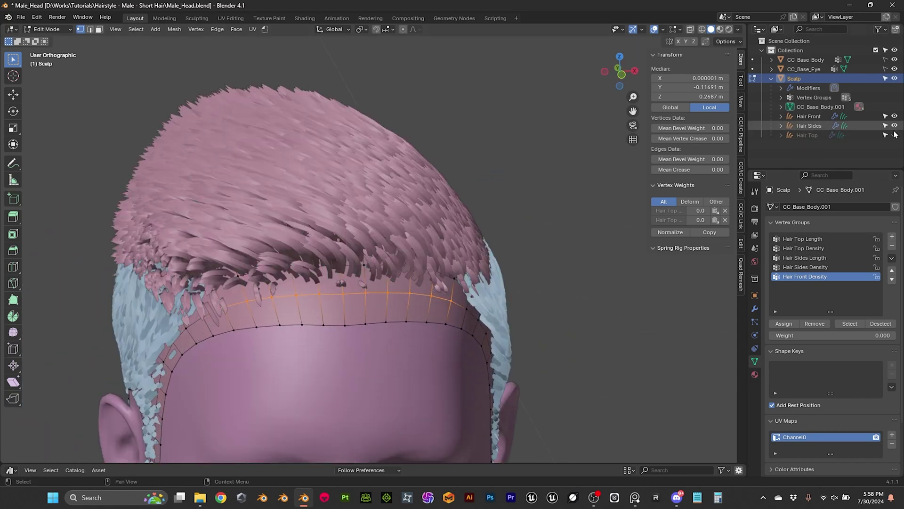
click(895, 126)
click(895, 116)
Extend the selected front hairline vertex row by one vertex at each end, plus the vertex just behind each new end
middle_drag(466, 198, 276, 301)
shift+click(249, 307)
shift+click(230, 286)
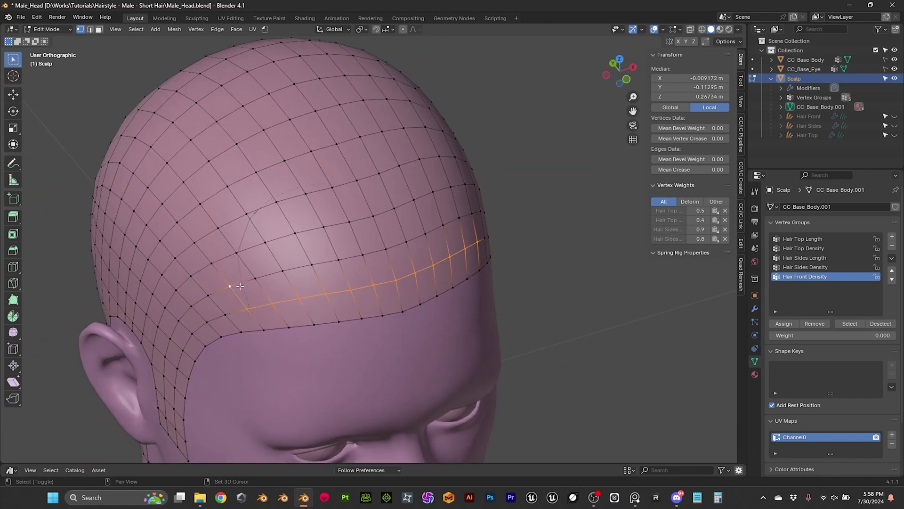
middle_drag(377, 259, 528, 308)
shift+click(495, 306)
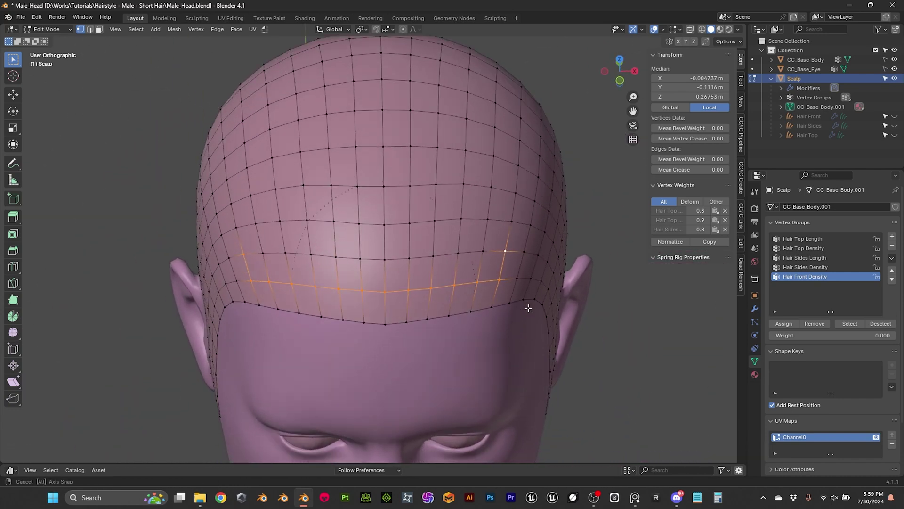
shift+click(506, 251)
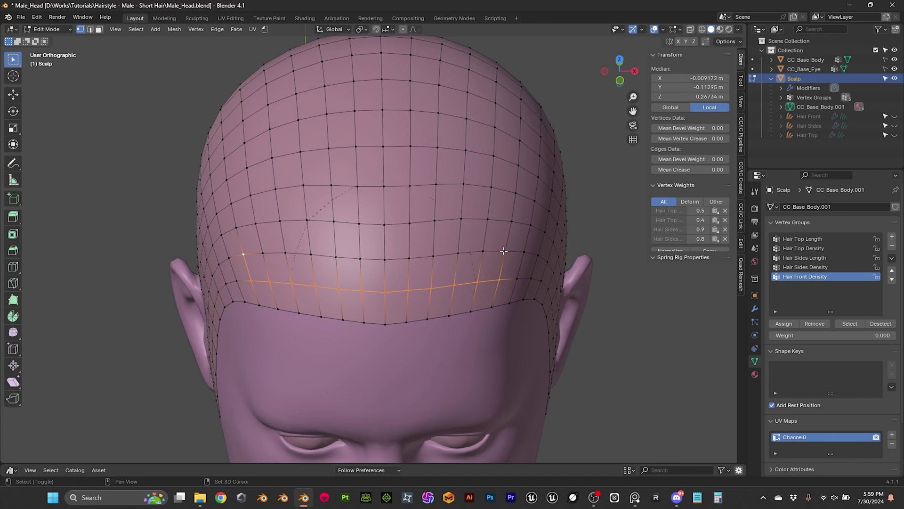
shift+click(508, 278)
shift+click(524, 253)
shift+click(500, 280)
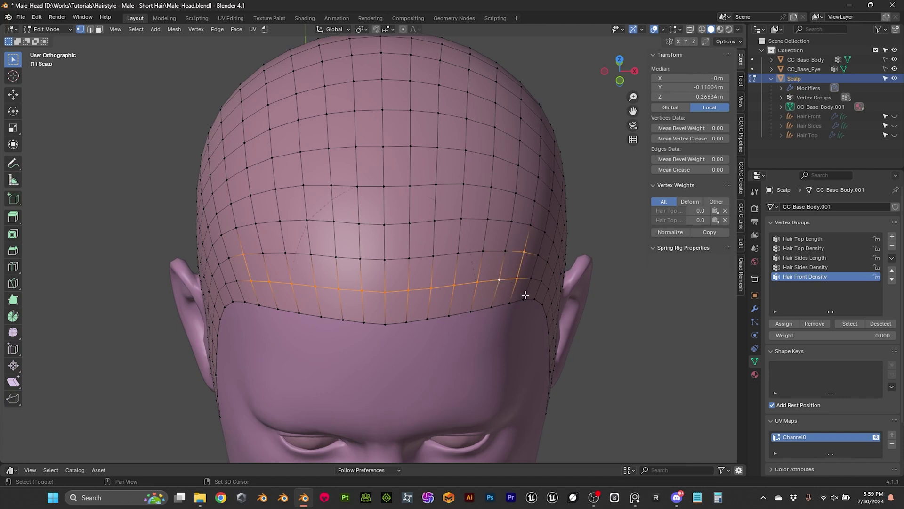
mouse_move(529, 310)
middle_down()
mouse_move(530, 339)
mouse_move(532, 306)
middle_up()
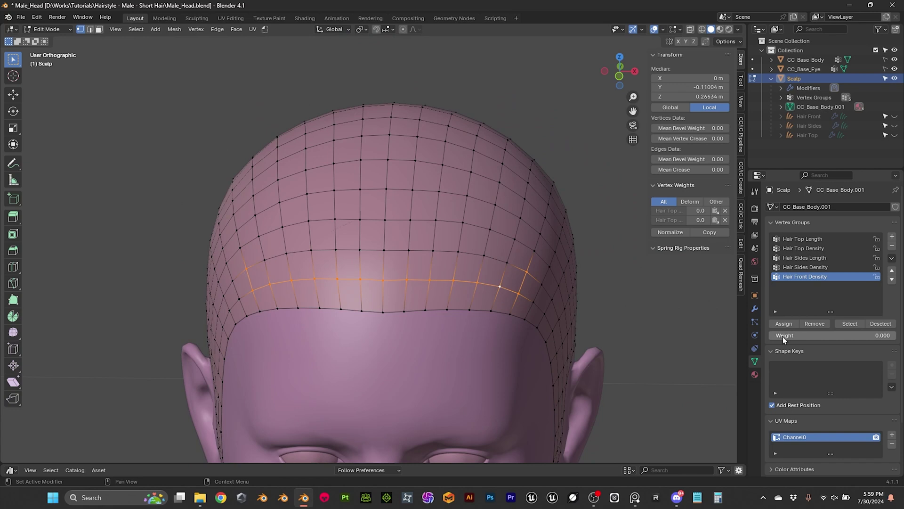
Assign the selected hairline vertices to the Hair Front Density group with a weight of 1
click(823, 335)
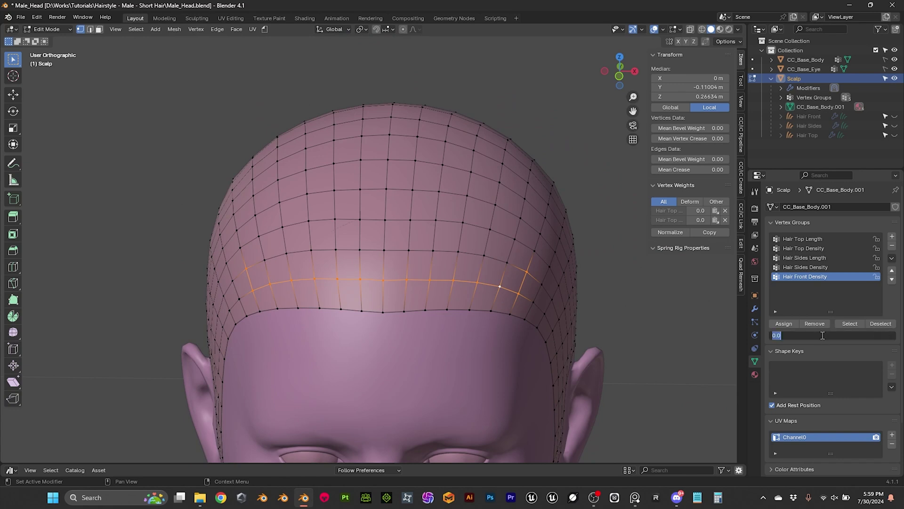
key(Return)
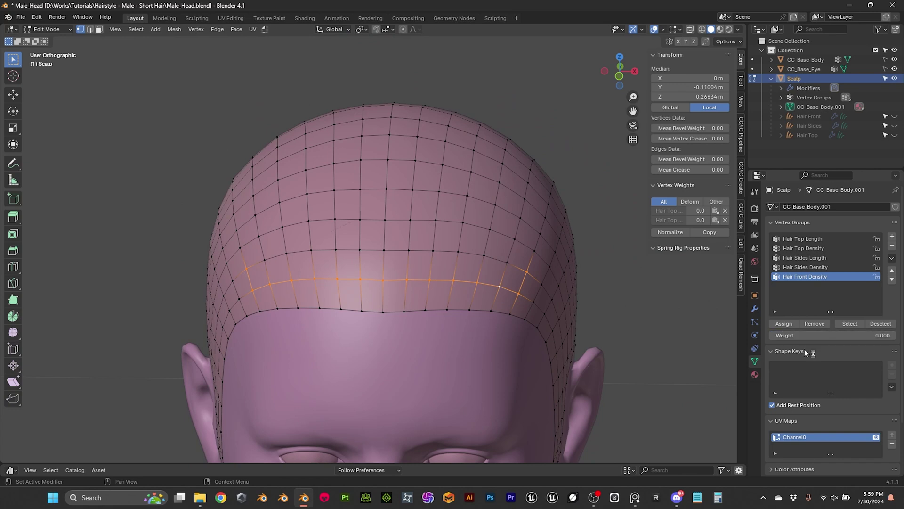
click(802, 336)
text(1)
key(Return)
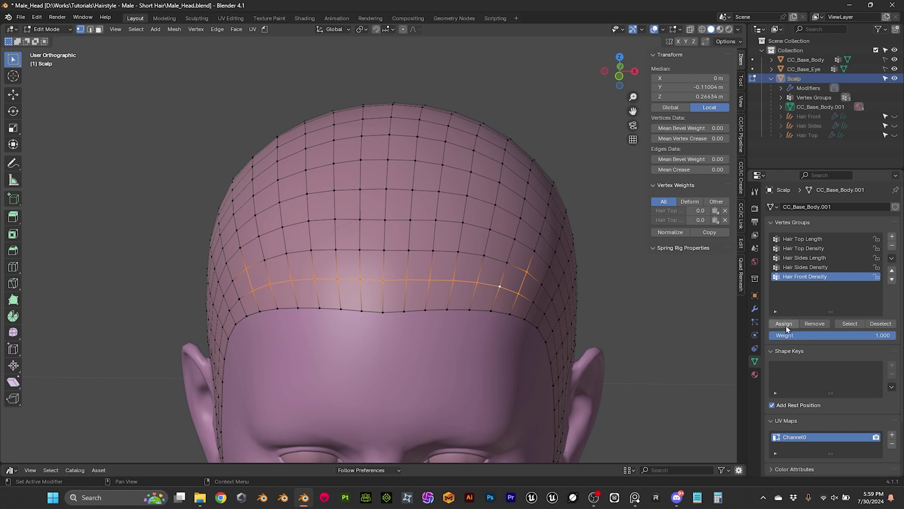
click(784, 324)
Return the Scalp to Weight Paint mode and enable the vertex selection mask
click(45, 30)
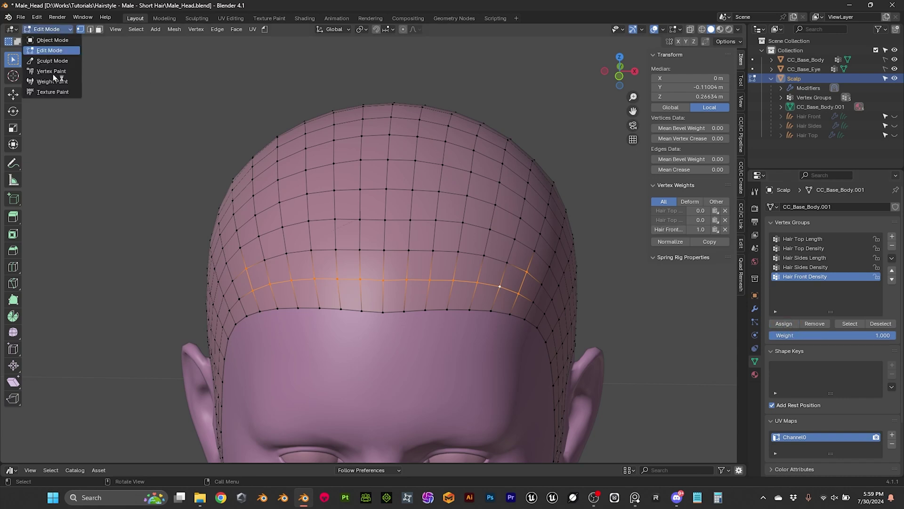
click(60, 89)
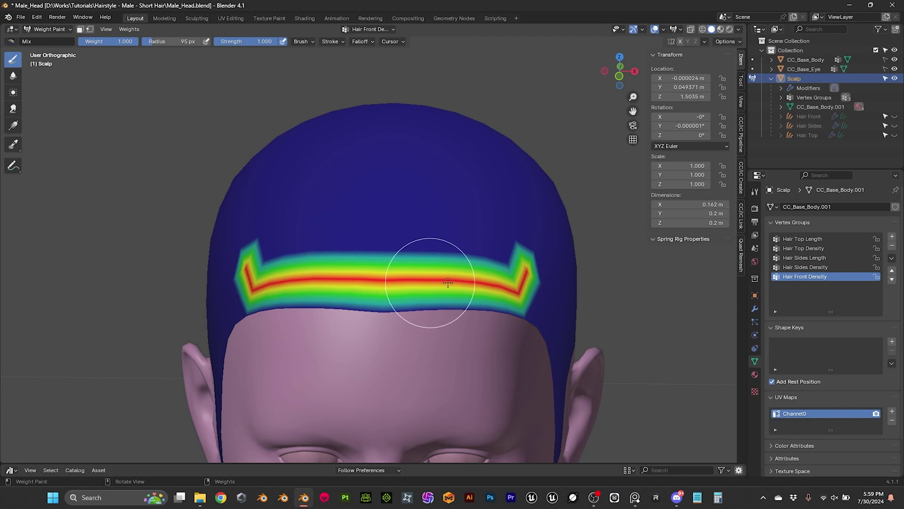
mouse_move(430, 283)
middle_down()
mouse_move(367, 255)
mouse_move(466, 238)
middle_up()
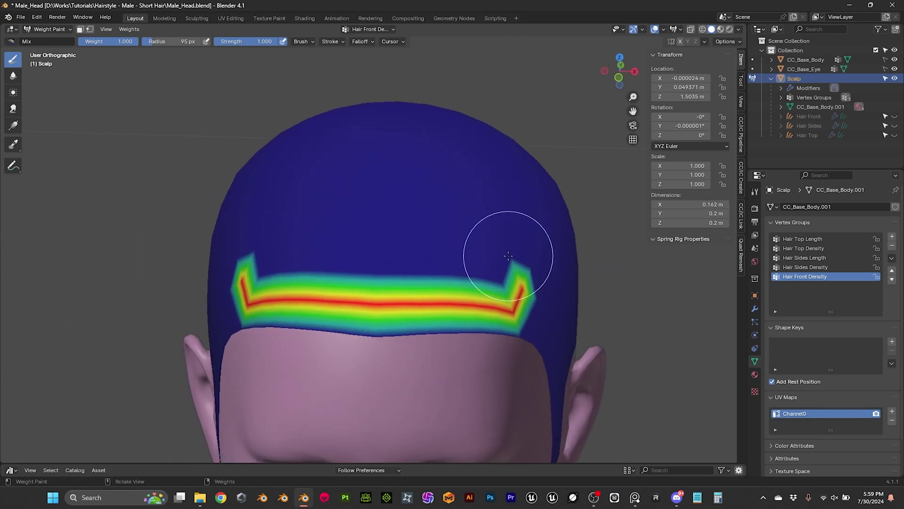
click(89, 30)
mouse_move(182, 188)
middle_down()
mouse_move(201, 185)
mouse_move(204, 161)
middle_up()
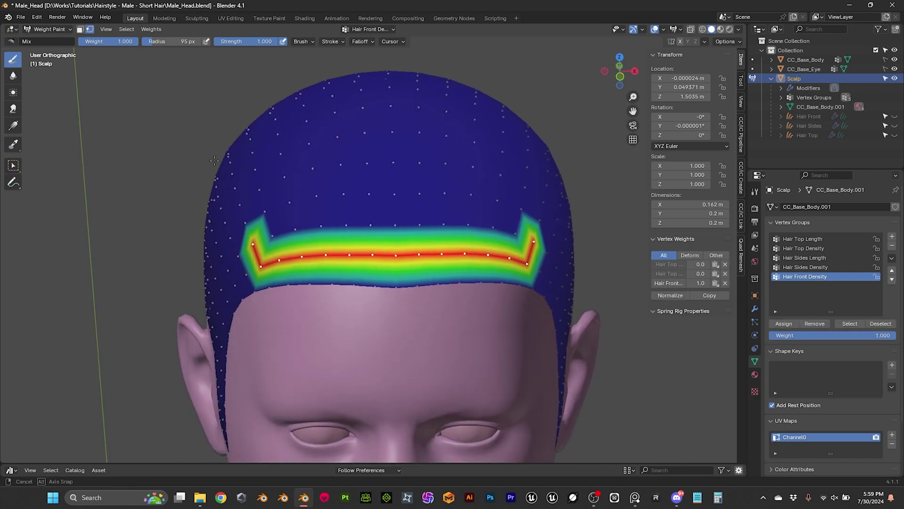
shift+middle_drag(215, 161, 222, 153)
scroll(218, 157, up, 1)
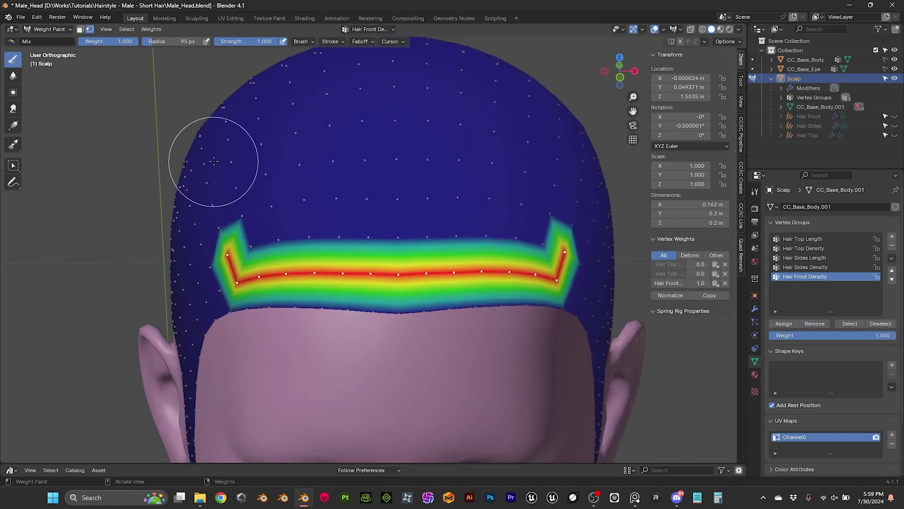
Remove the selected hairline vertices from the Hair Front Density vertex group
click(815, 324)
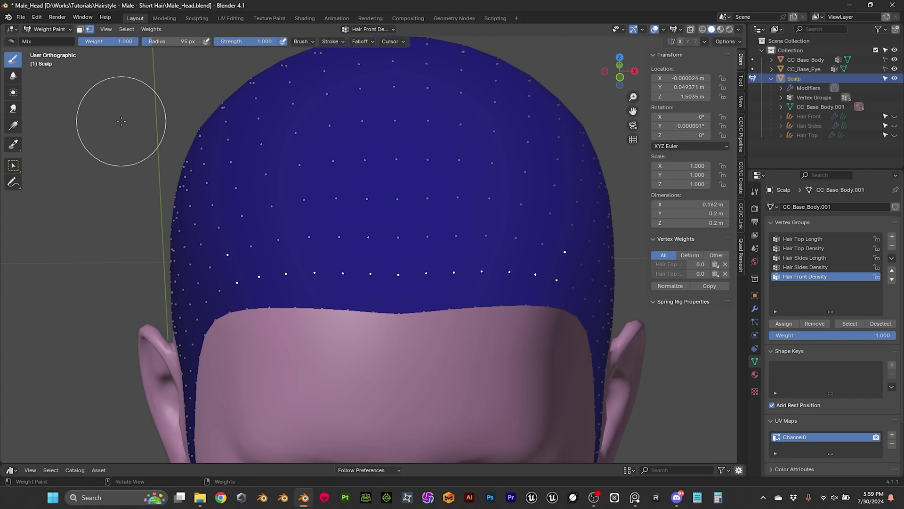
click(151, 29)
click(69, 30)
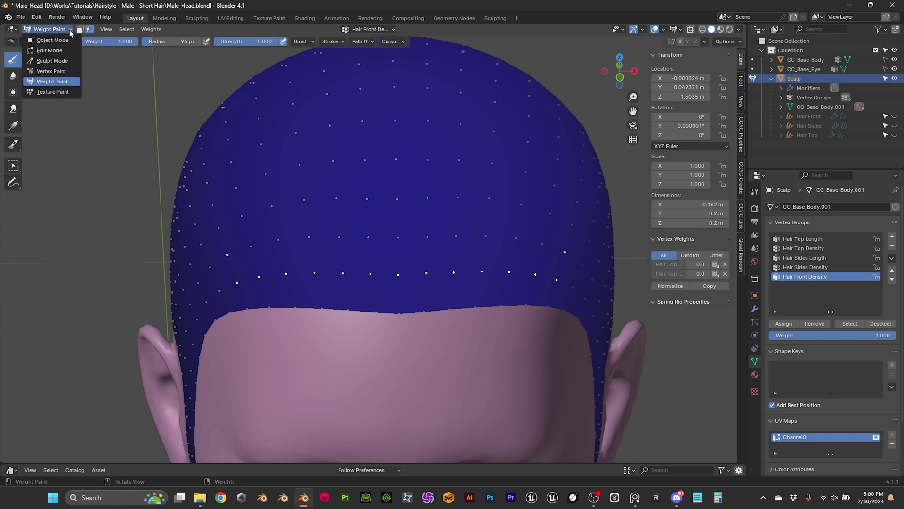
click(69, 30)
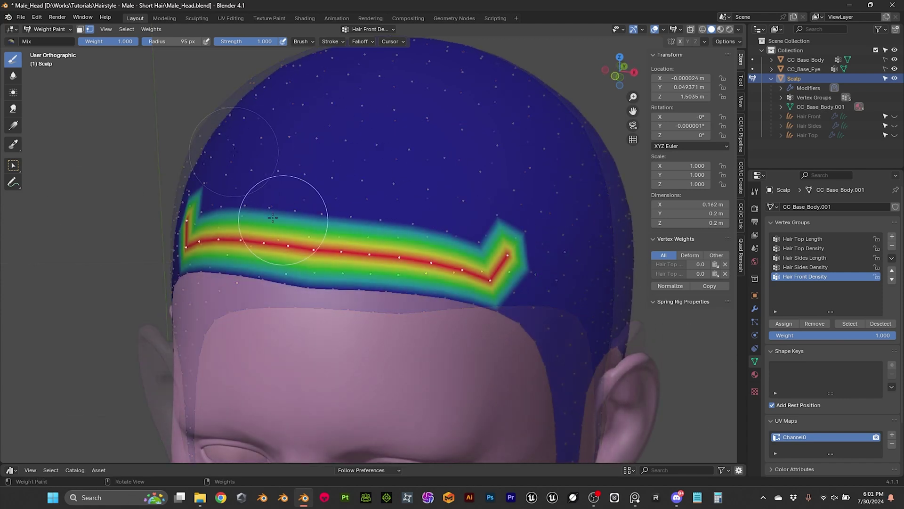
mouse_move(273, 218)
middle_down()
mouse_move(226, 223)
mouse_move(273, 231)
middle_up()
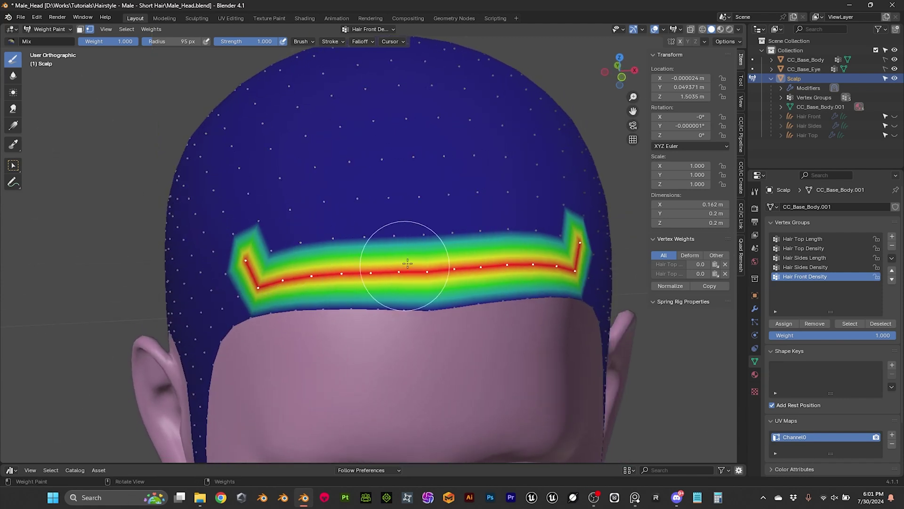
middle_drag(407, 264, 363, 236)
mouse_move(282, 203)
middle_down()
mouse_move(312, 203)
mouse_move(307, 196)
middle_up()
middle_drag(388, 236, 363, 191)
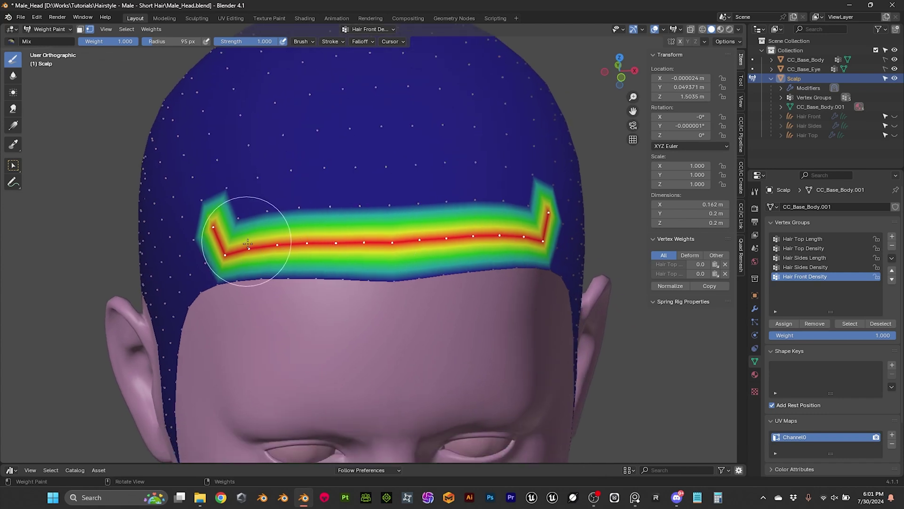
Check the painted hairline weights from several angles and return the Scalp to Object Mode
middle_drag(460, 259, 434, 236)
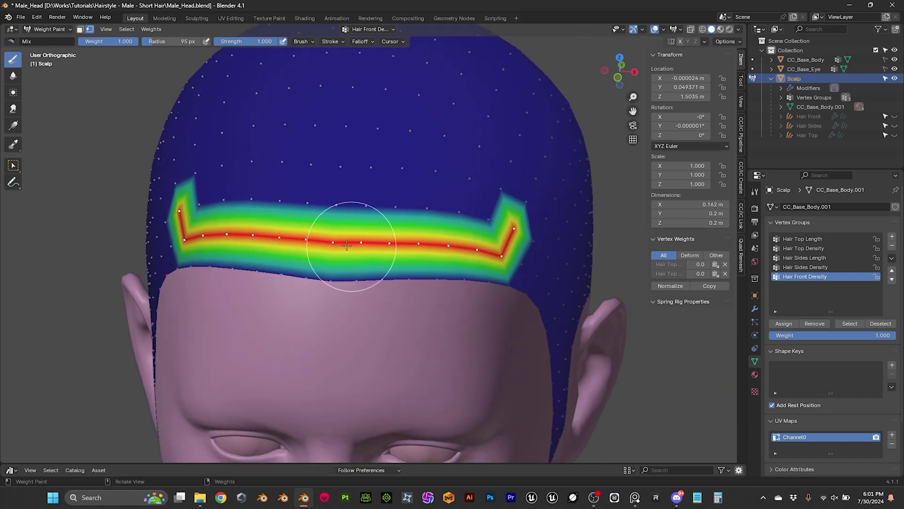
mouse_move(347, 245)
middle_down()
mouse_move(391, 233)
mouse_move(283, 155)
middle_up()
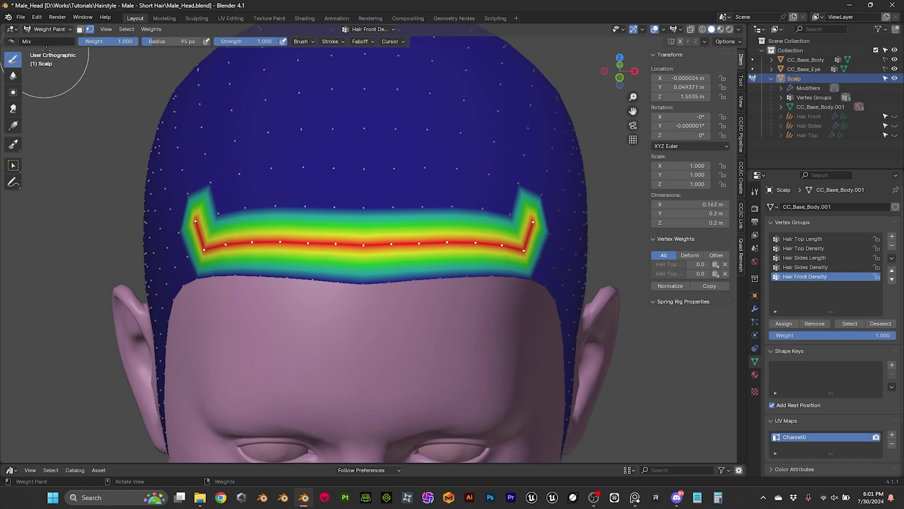
click(57, 29)
click(52, 40)
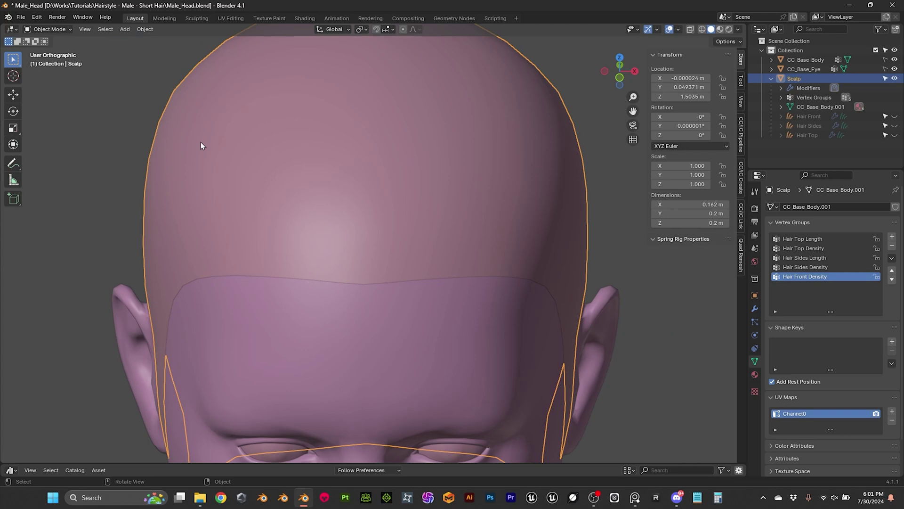
Unhide the Hair Front, Hair Sides and Hair Top curves objects in the viewport
scroll(200, 140, down, 2)
scroll(200, 141, up, 1)
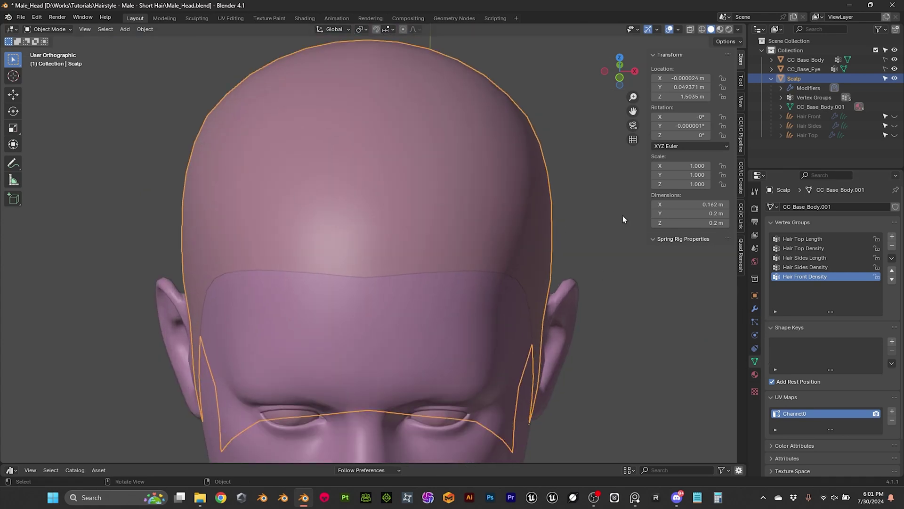
drag(894, 116, 895, 125)
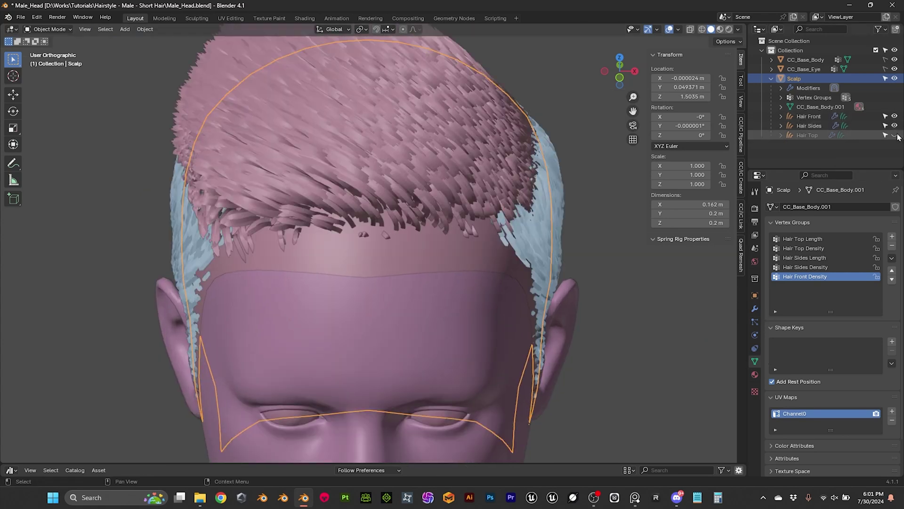
click(895, 135)
middle_drag(471, 207, 461, 224)
Set the Density Mask of Hair Front's Interpolate Hair Curves modifier to Hair Front Density
click(826, 118)
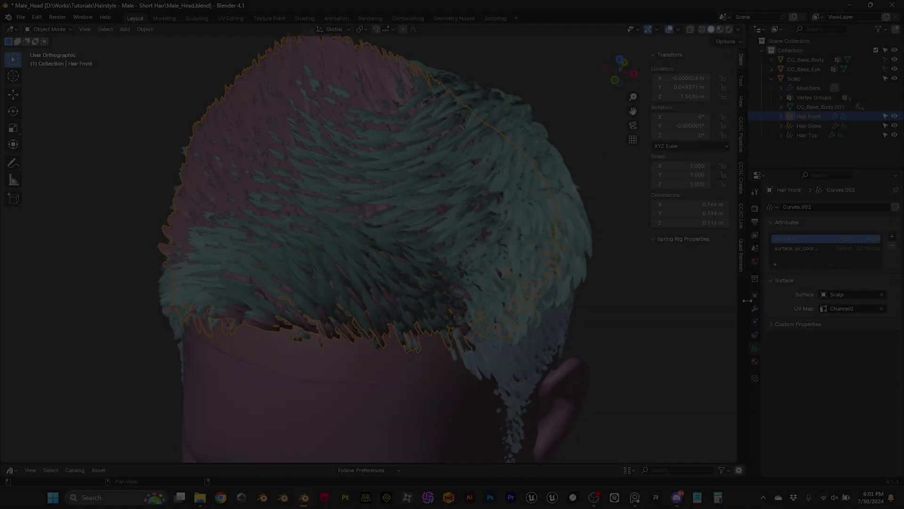
click(755, 308)
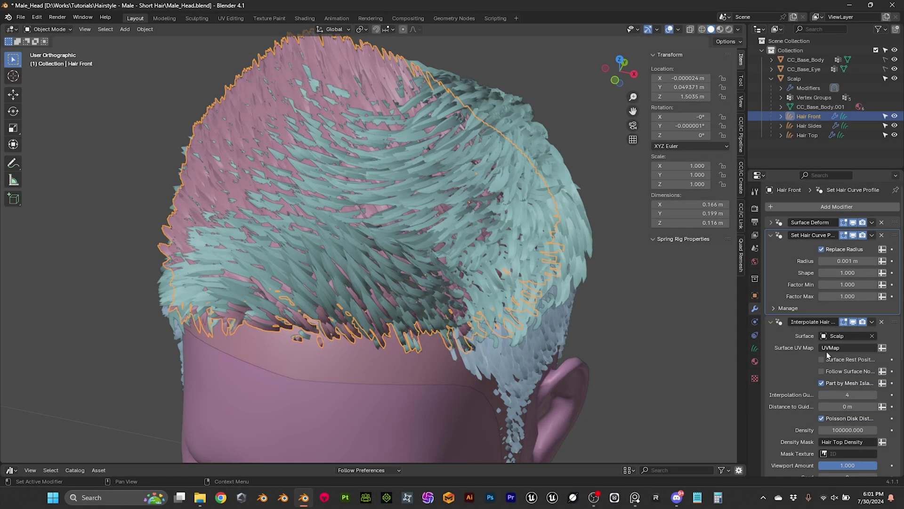
scroll(793, 352, down, 5)
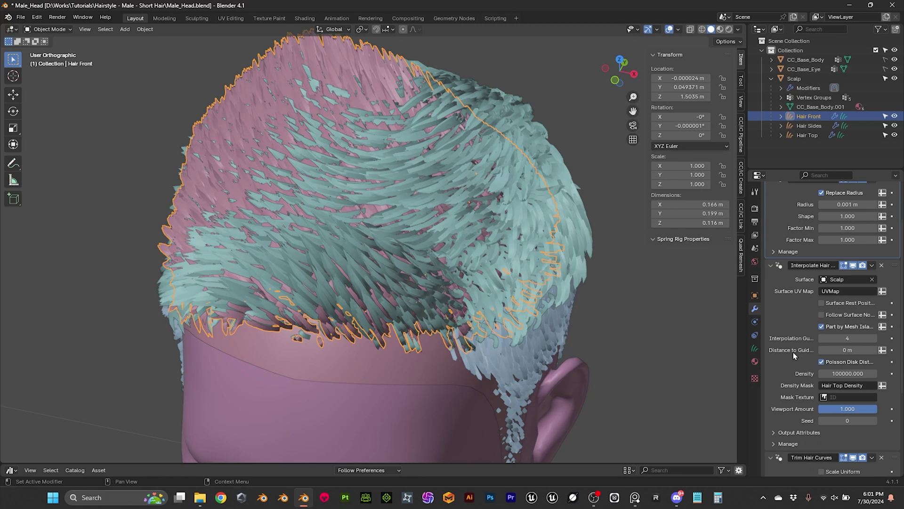
scroll(793, 351, down, 1)
click(843, 347)
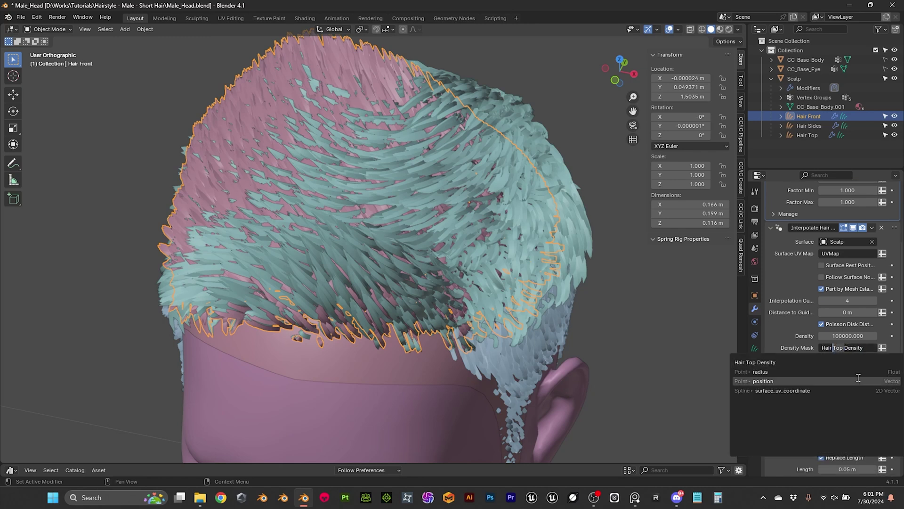
key(Caps_Lock)
key(Caps_Lock)
text(F)
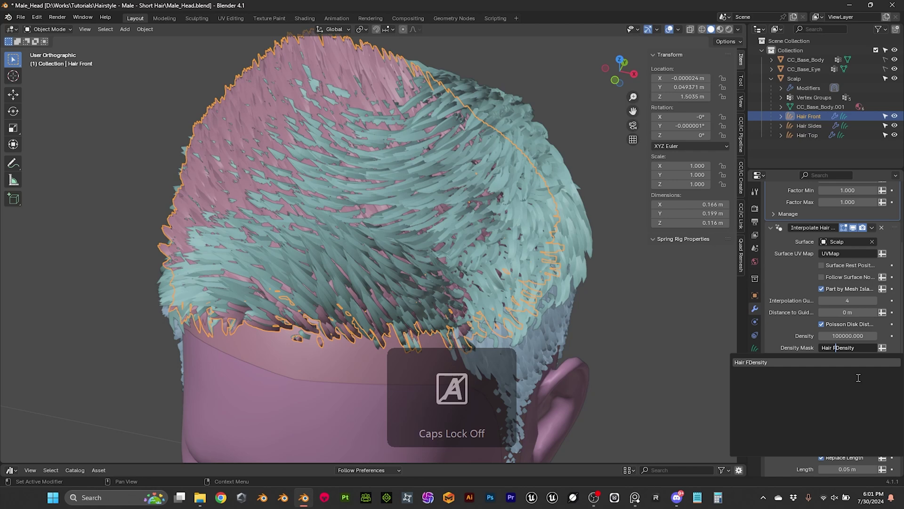
text(ront)
key(Return)
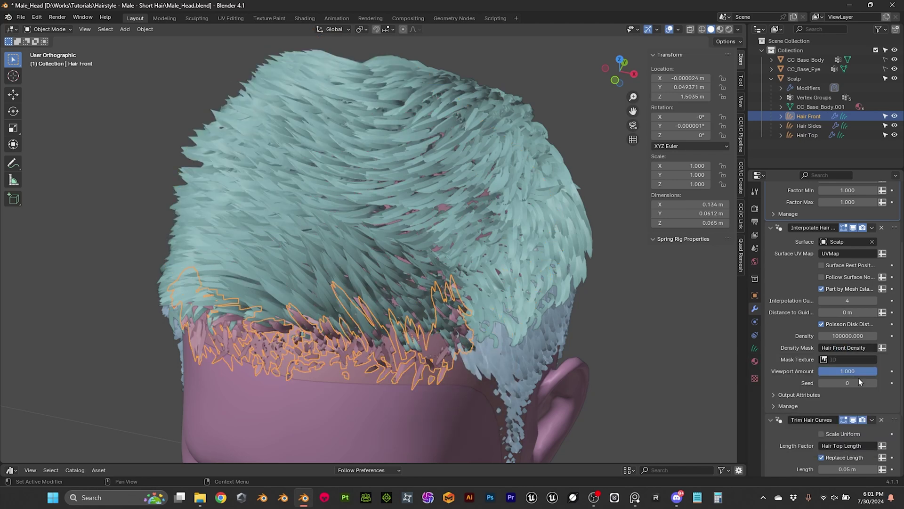
Set the Length Factor of Hair Front's Trim Hair Curves modifier to Hair Front Density
middle_drag(379, 357, 397, 281)
scroll(326, 285, up, 3)
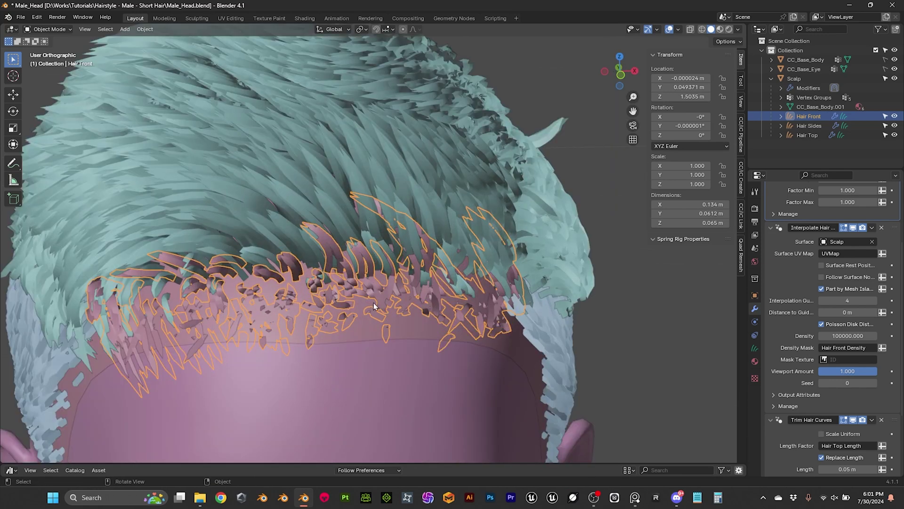
scroll(374, 306, down, 6)
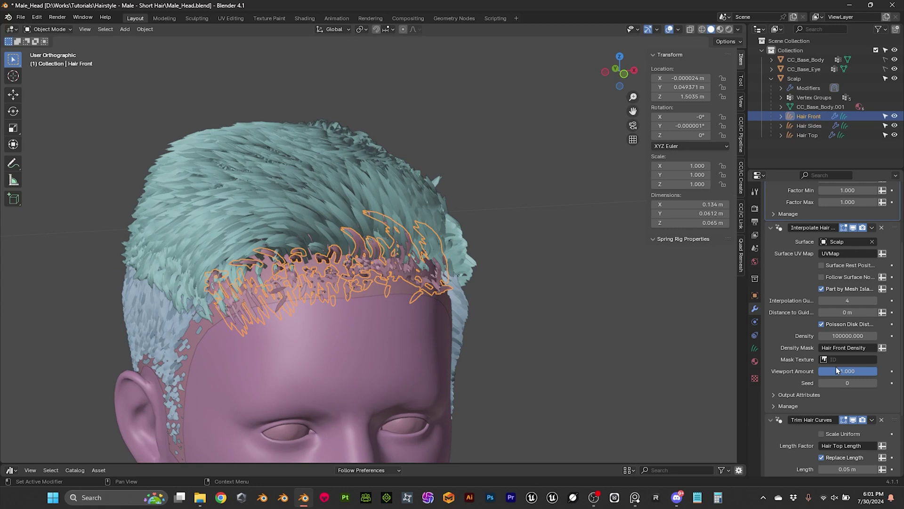
scroll(789, 372, down, 4)
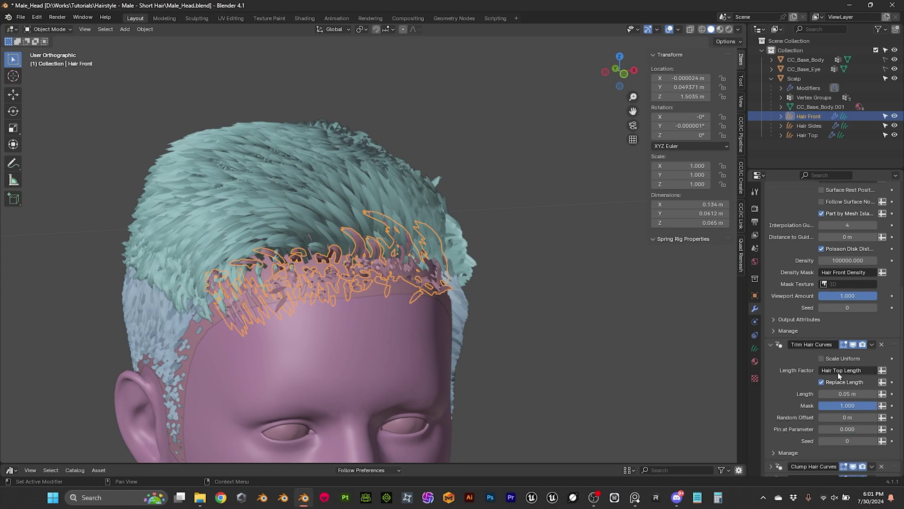
click(849, 370)
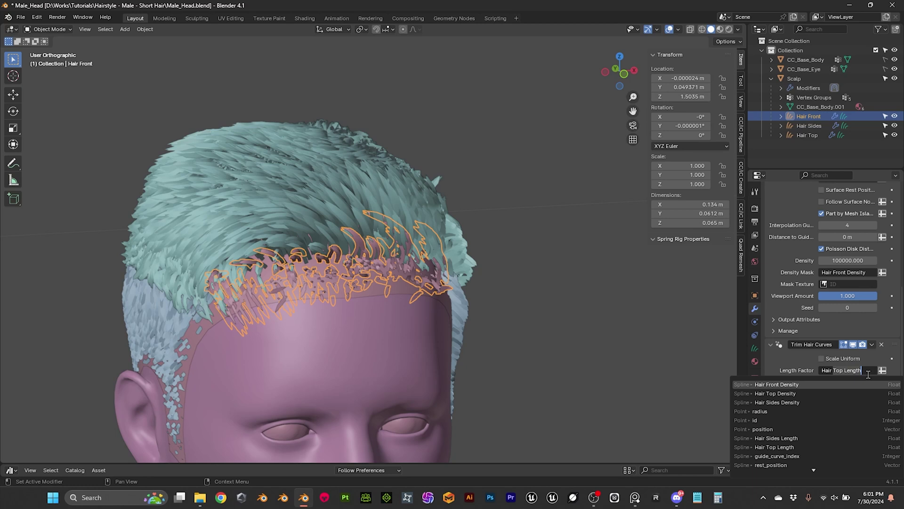
key(Caps_Lock)
text(Hair Front)
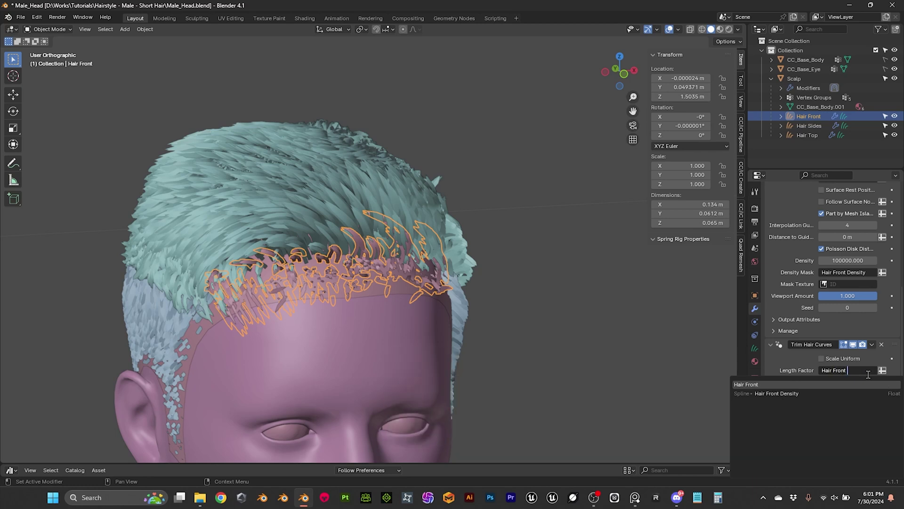
key(Caps_Lock)
text(D)
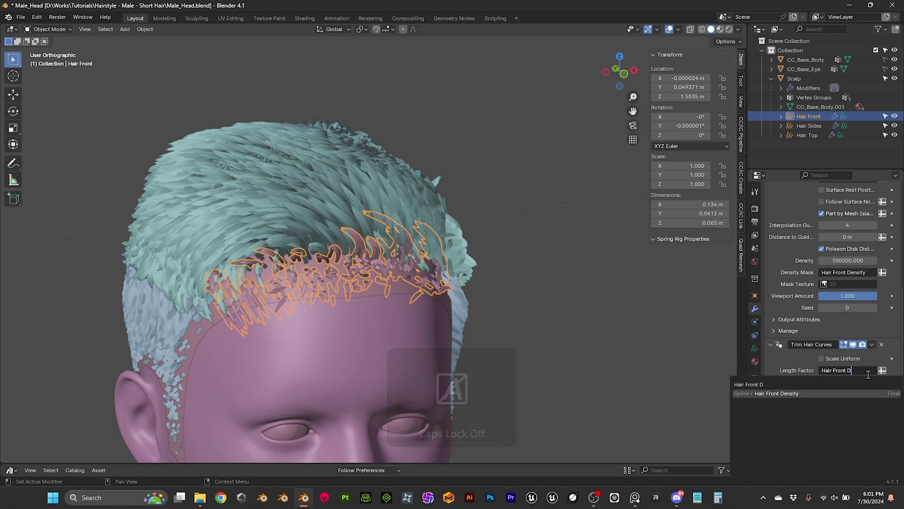
key(Down)
key(Return)
Clear the selection and set the Trim Hair Curves length to 0.075 m
click(497, 187)
middle_drag(496, 187, 467, 208)
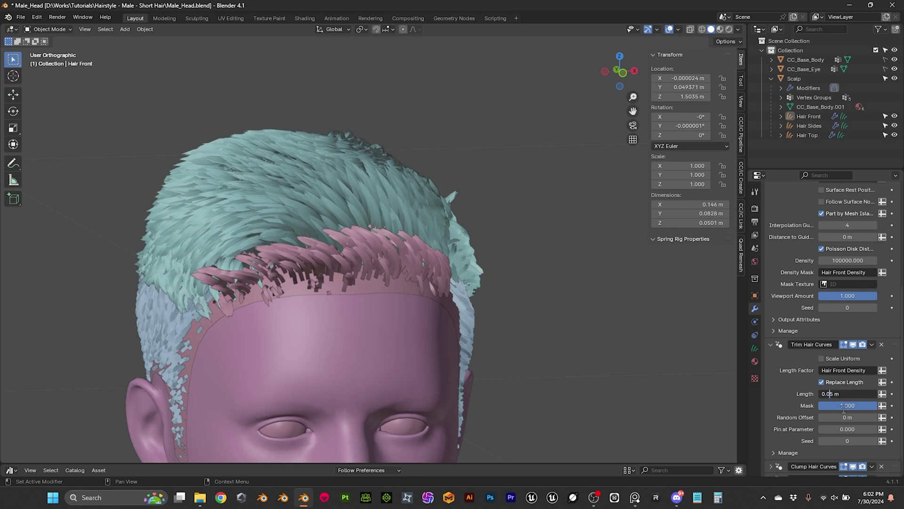
key(Return)
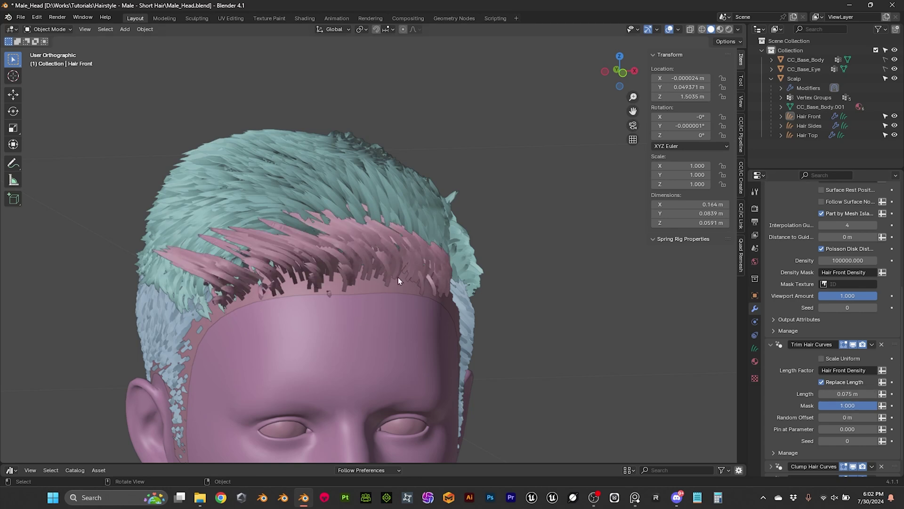
Switch Hair Front to Sculpt Mode and comb the hairline strands with the Comb brush
middle_drag(397, 281, 377, 259)
click(69, 30)
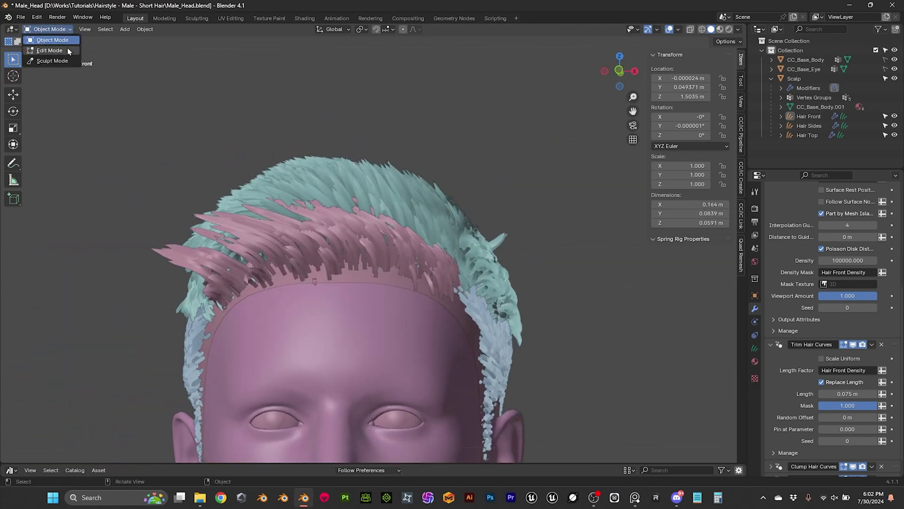
click(60, 62)
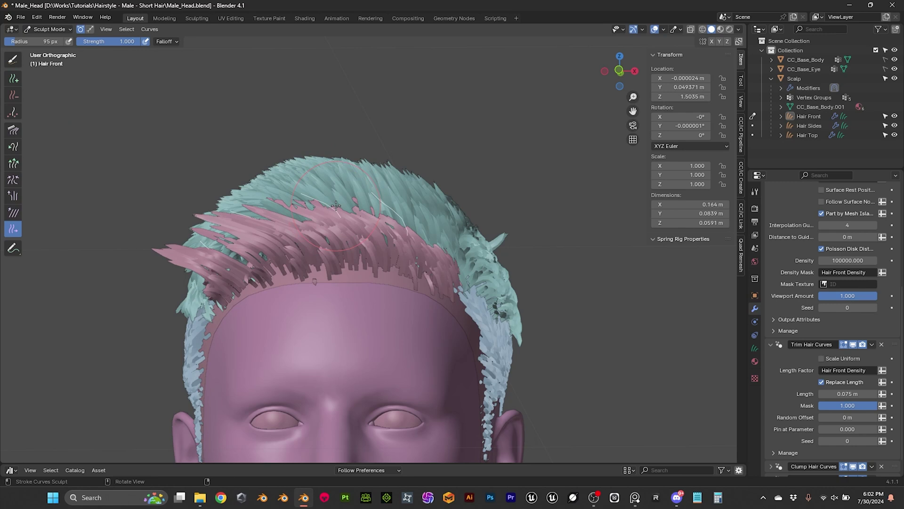
click(13, 130)
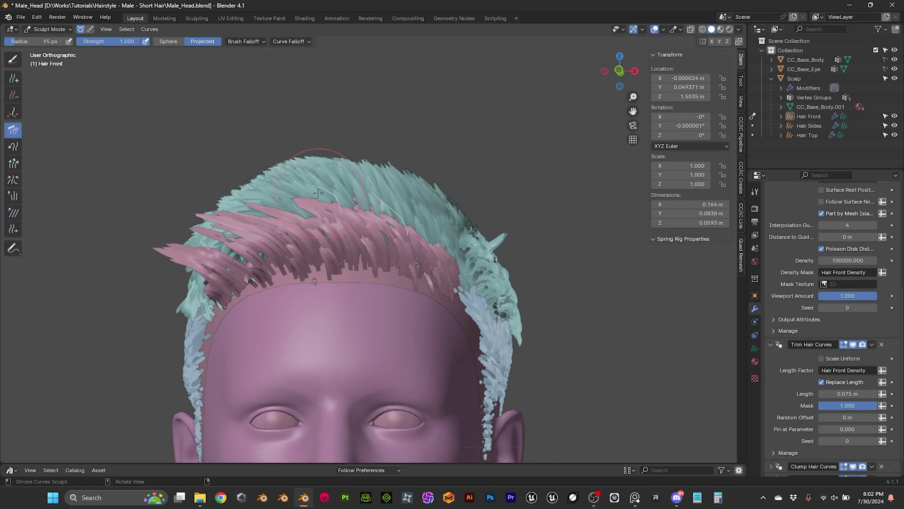
mouse_move(346, 202)
middle_down()
mouse_move(323, 237)
mouse_move(290, 242)
mouse_move(278, 259)
mouse_move(419, 178)
mouse_move(316, 232)
mouse_move(318, 184)
mouse_move(400, 259)
mouse_move(498, 317)
middle_up()
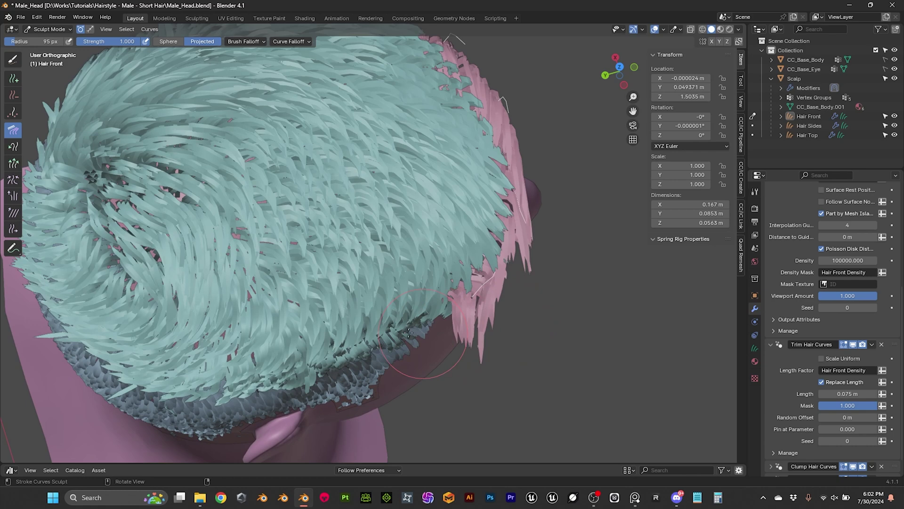
middle_drag(475, 358, 349, 185)
middle_drag(377, 211, 356, 177)
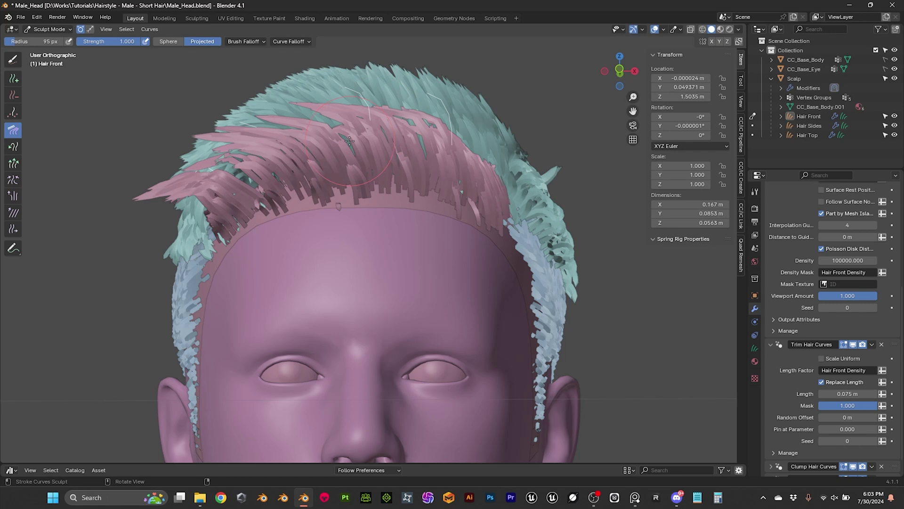
Set the Trim Hair Curves length of Hair Front to 0.05 m and check the hair from the side
click(854, 394)
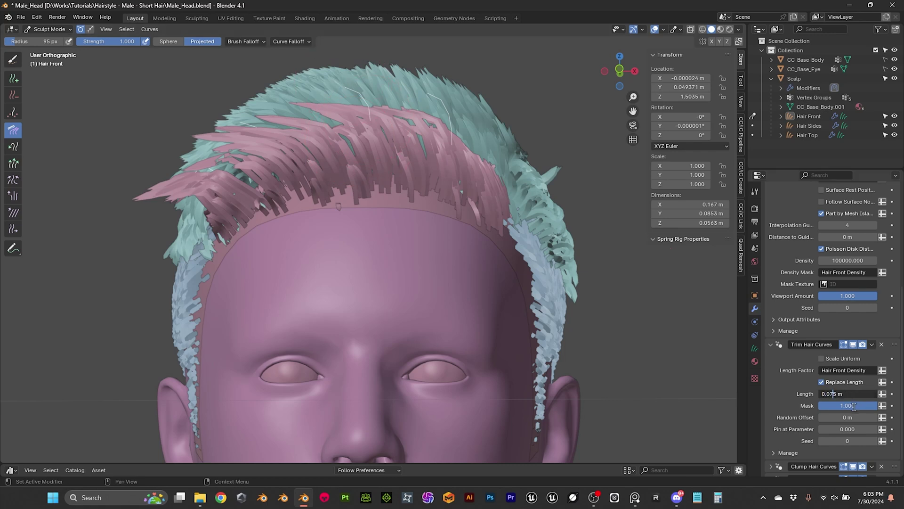
key(Return)
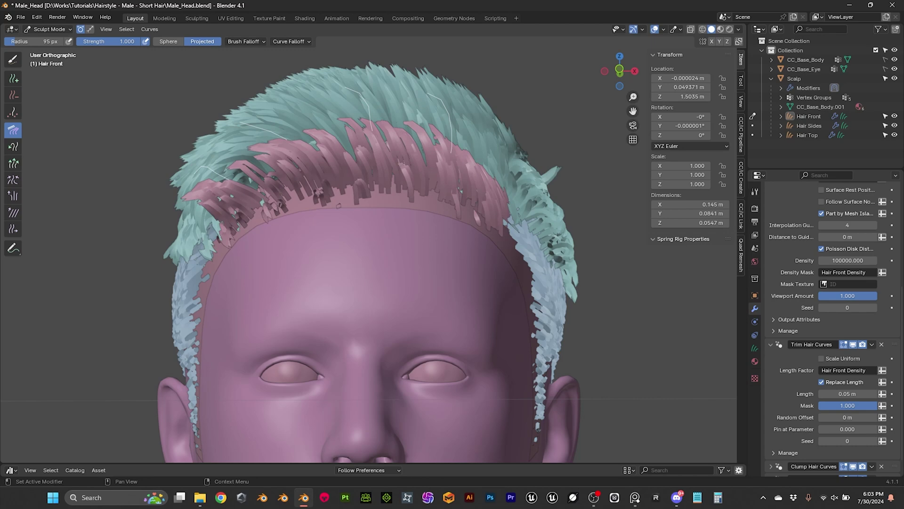
mouse_move(305, 152)
middle_down()
mouse_move(264, 156)
mouse_move(301, 165)
mouse_move(201, 178)
mouse_move(374, 209)
middle_up()
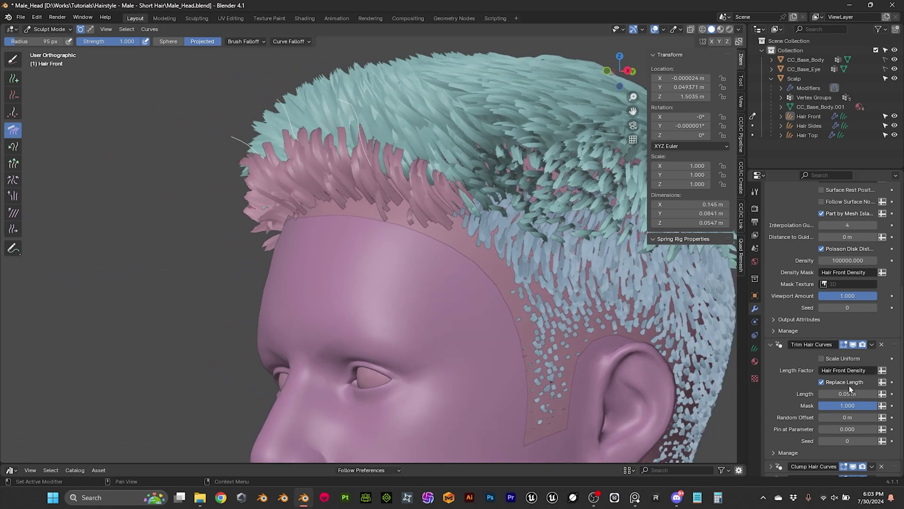
Try the Scale Uniform option on the Trim Hair Curves modifier and switch it back off
click(820, 358)
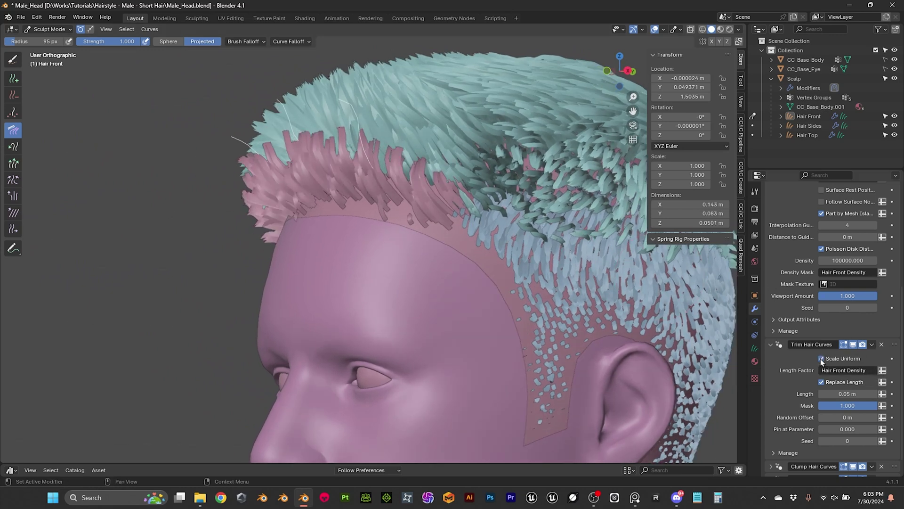
middle_drag(490, 276, 531, 278)
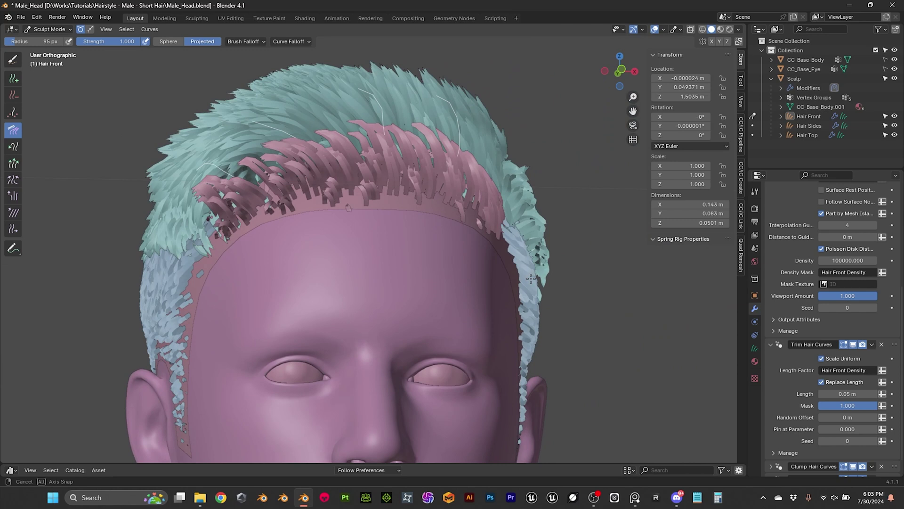
click(822, 359)
Collapse all modifiers except Trim Hair Curves and compare the front hair with Clump Hair Curves and GeometryNodes disabled and enabled in the viewport
scroll(790, 278, up, 4)
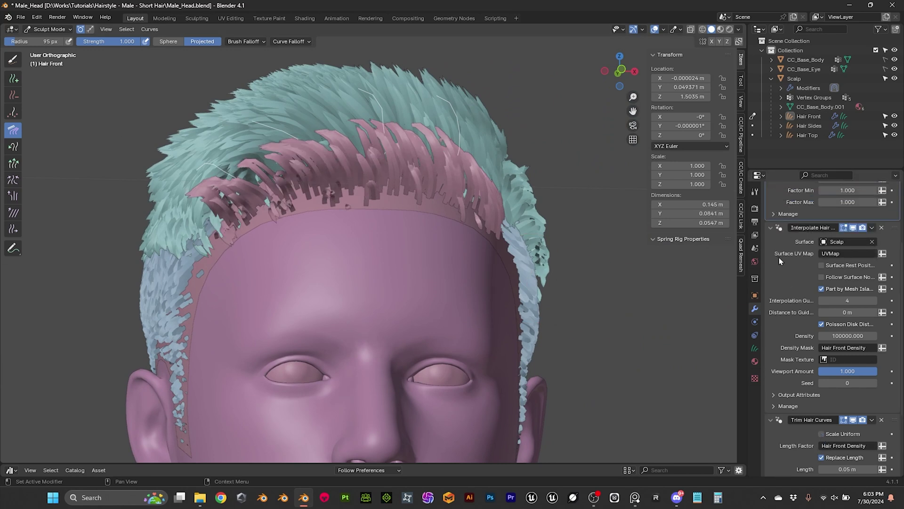
ctrl+click(810, 420)
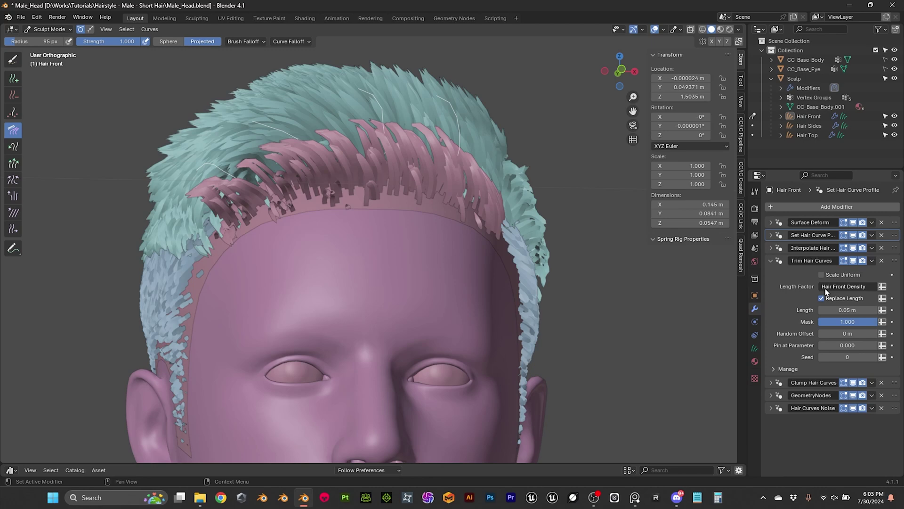
click(853, 382)
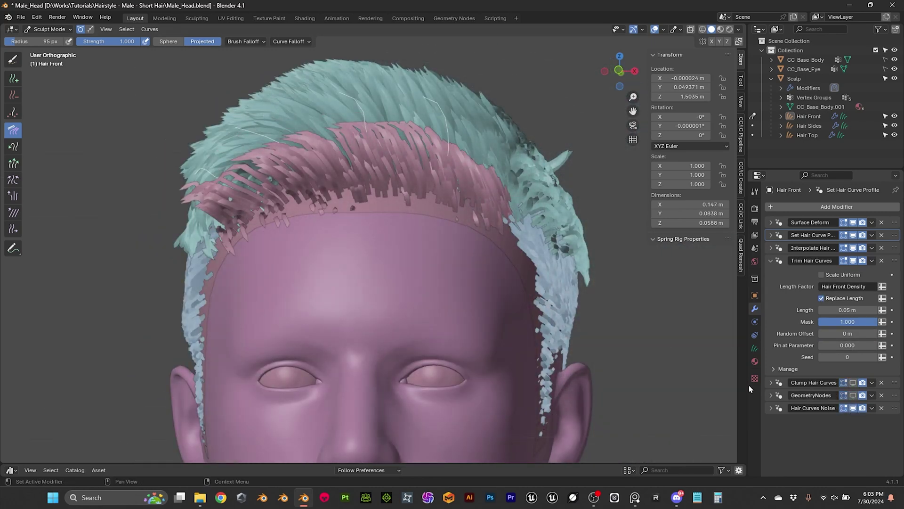
middle_drag(494, 263, 515, 282)
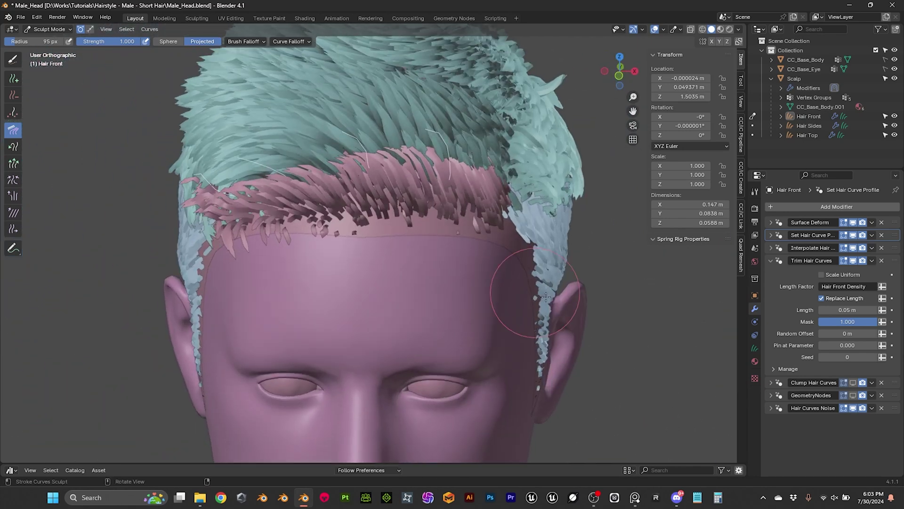
click(853, 383)
middle_drag(466, 225, 436, 204)
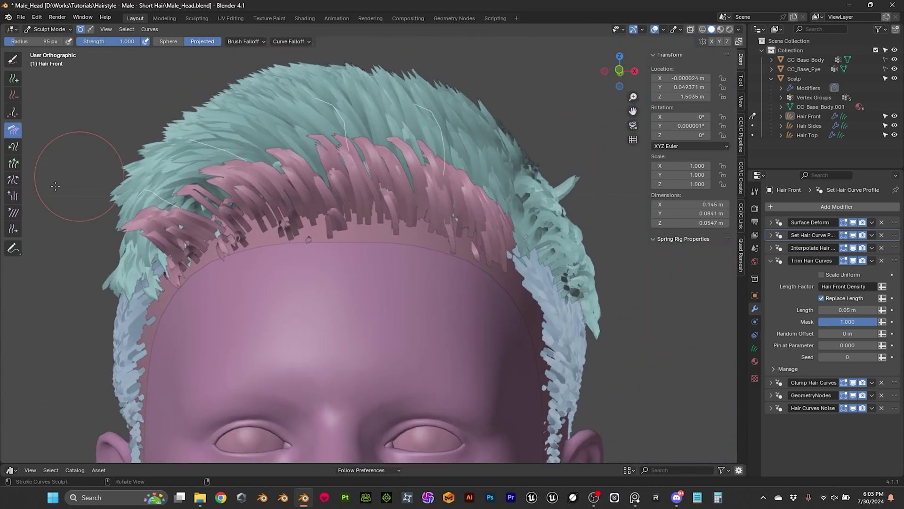
middle_drag(50, 194, 115, 174)
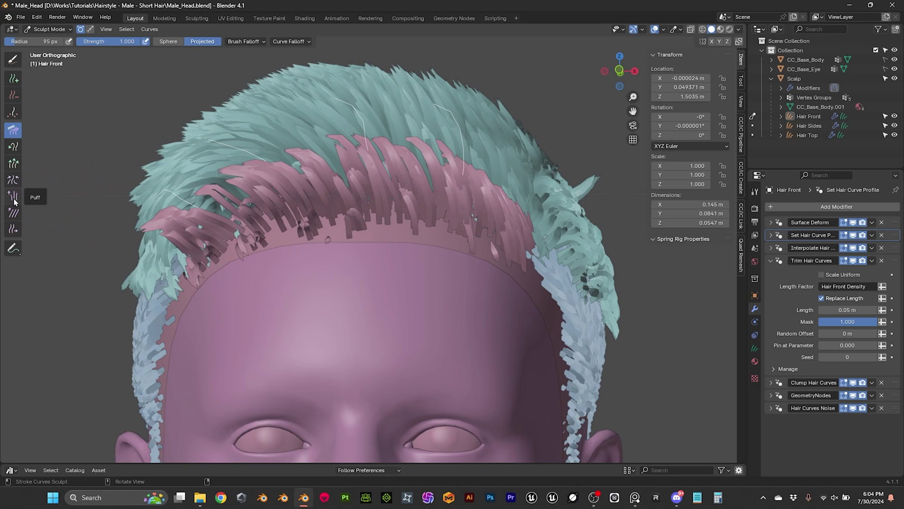
Lengthen the Hair Front strands along the hairline with the Grow / Shrink brush
click(14, 165)
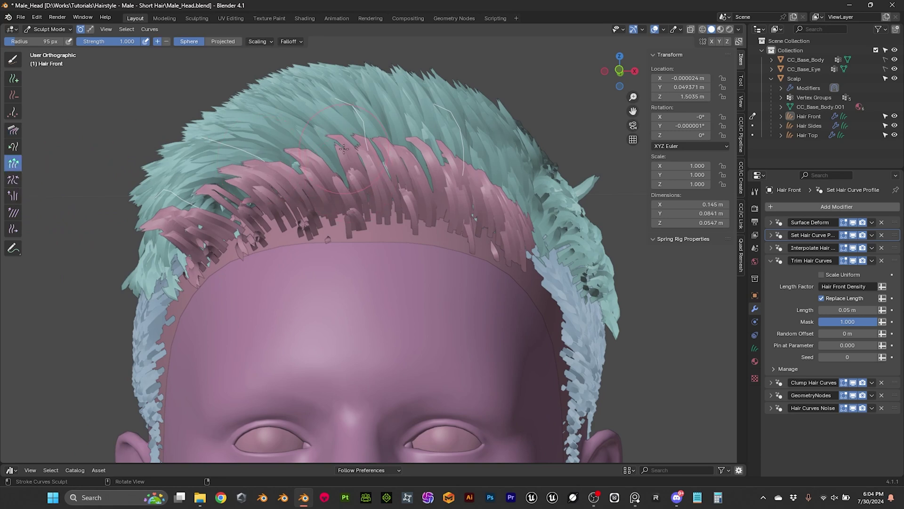
click(355, 135)
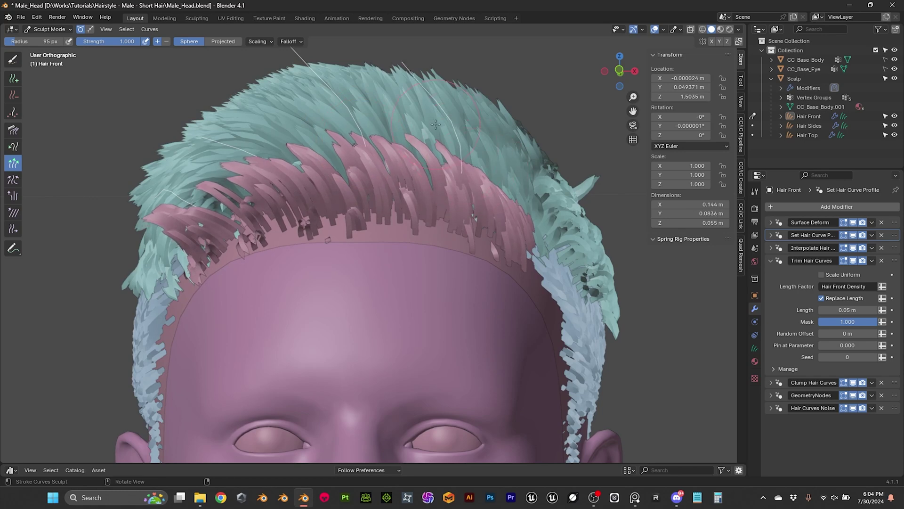
mouse_move(393, 129)
middle_down()
mouse_move(203, 181)
mouse_move(175, 179)
mouse_move(245, 170)
middle_up()
click(224, 173)
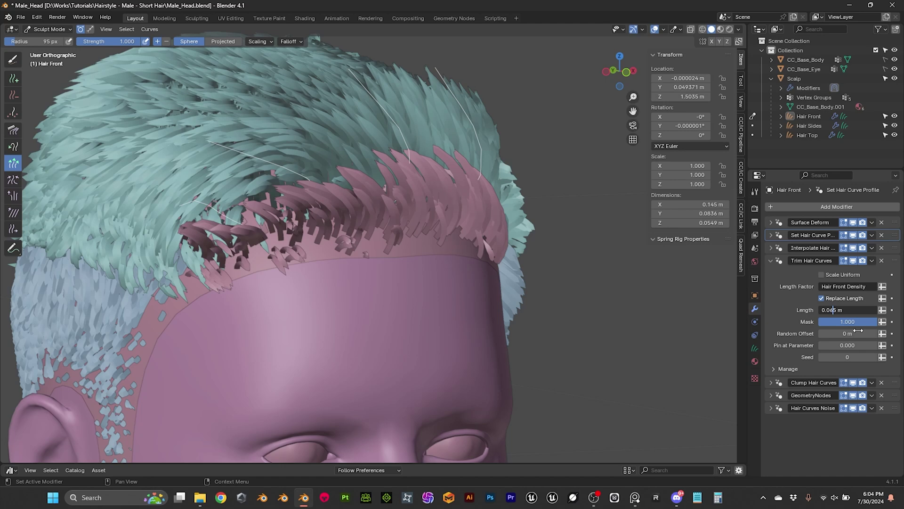
Try a Trim Hair Curves length of 0.065 m on Hair Front, and raise it to 0.07 m
key(Return)
middle_drag(329, 255, 442, 273)
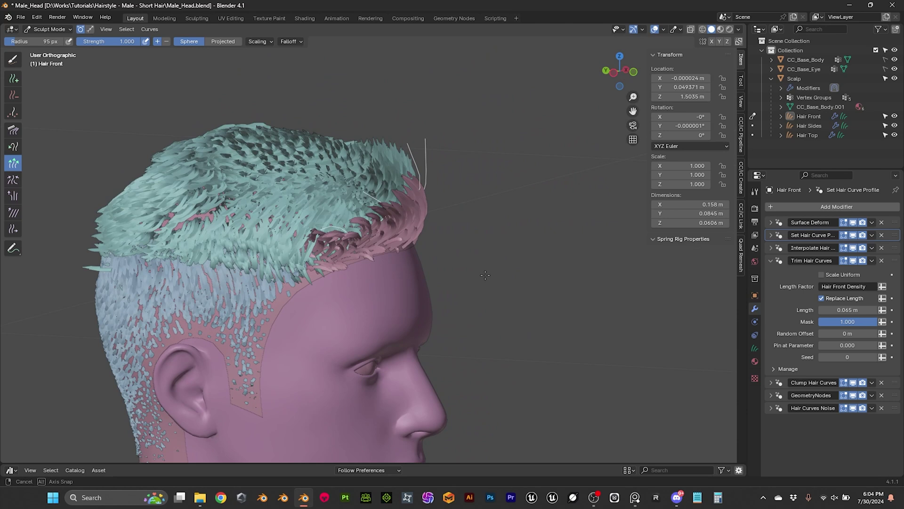
middle_drag(485, 275, 545, 282)
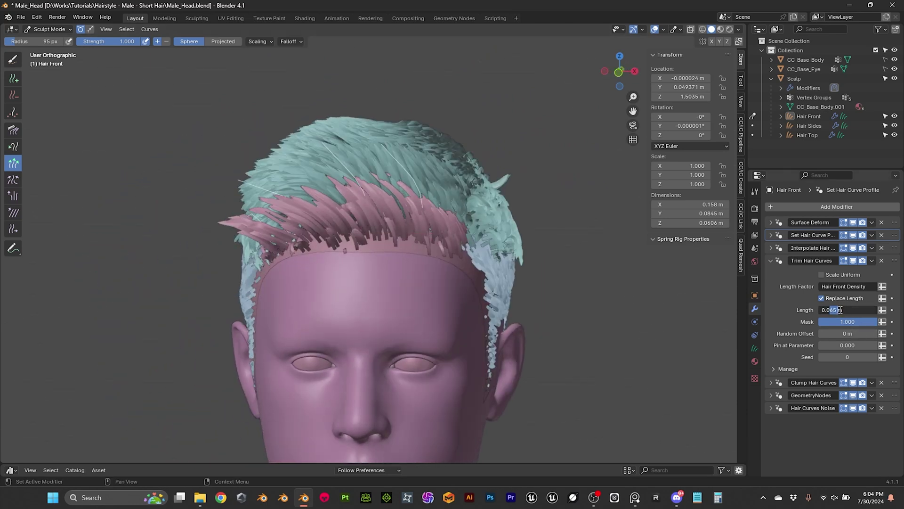
key(Return)
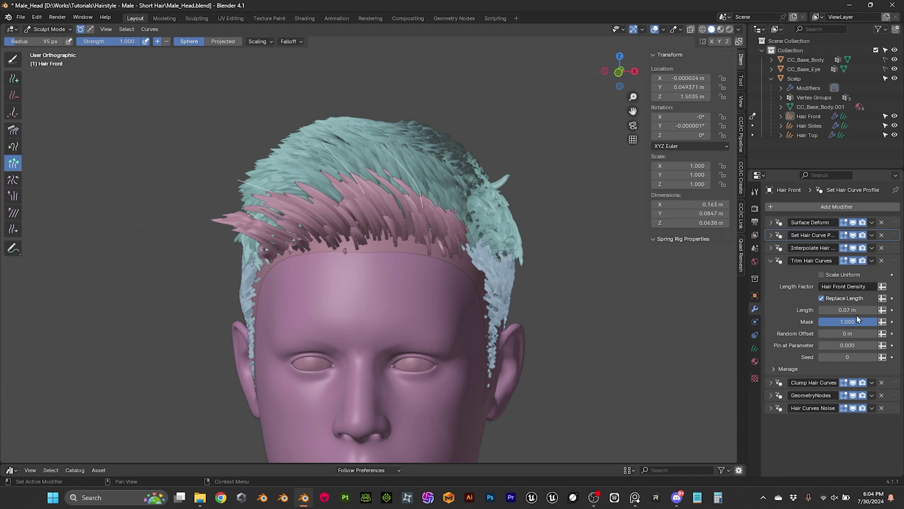
middle_drag(464, 336, 452, 221)
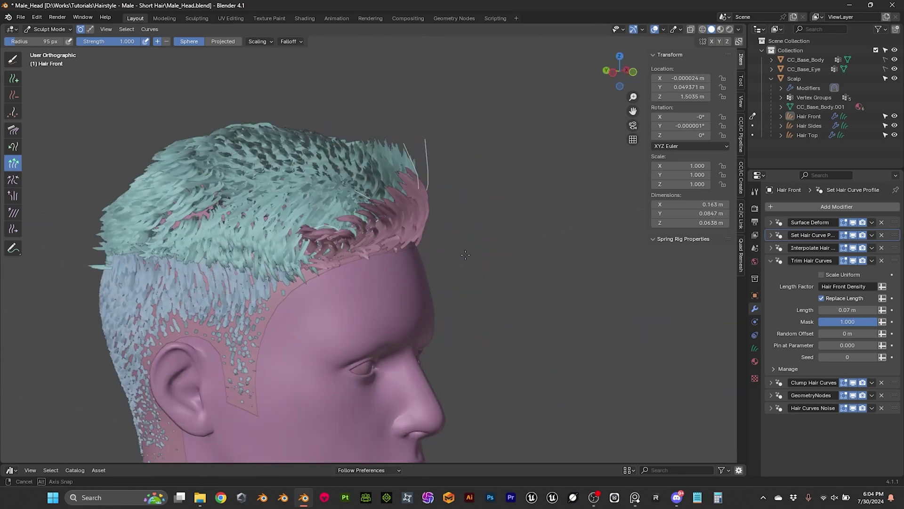
Check the Add brush's Curve Shape settings and add one guide curve at the side end of the front hairline
scroll(452, 221, up, 3)
shift+middle_drag(377, 198, 71, 71)
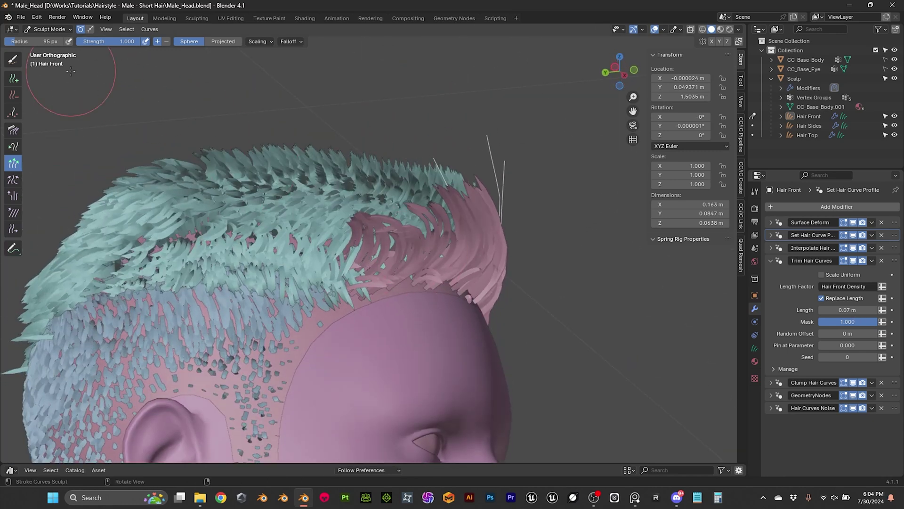
click(13, 80)
middle_drag(141, 146, 280, 192)
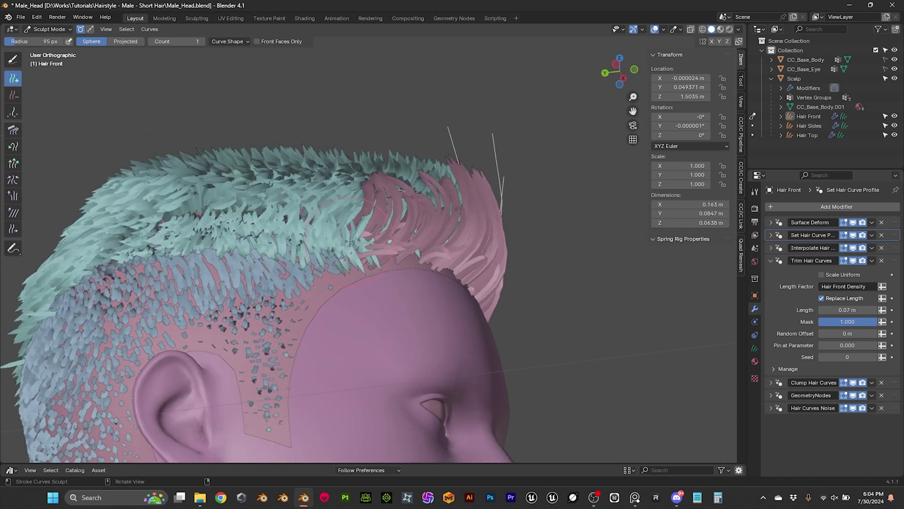
click(238, 42)
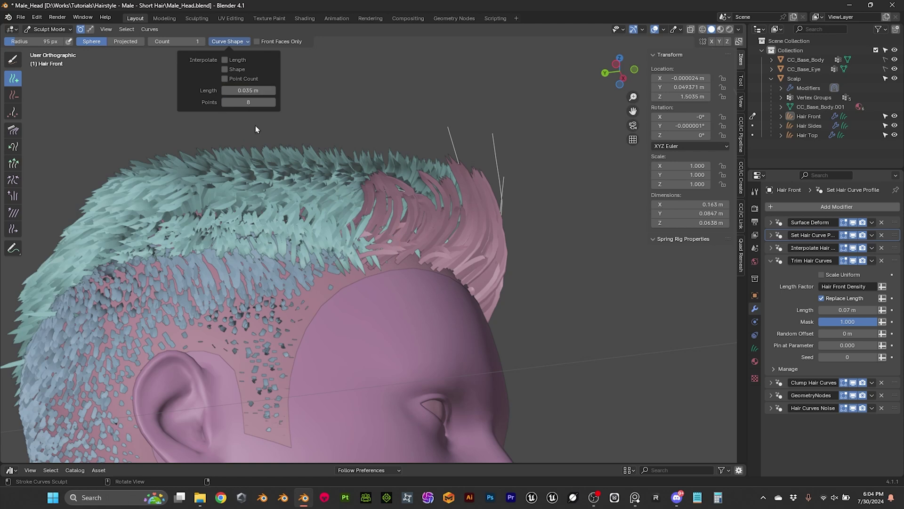
click(377, 243)
middle_drag(423, 213, 420, 241)
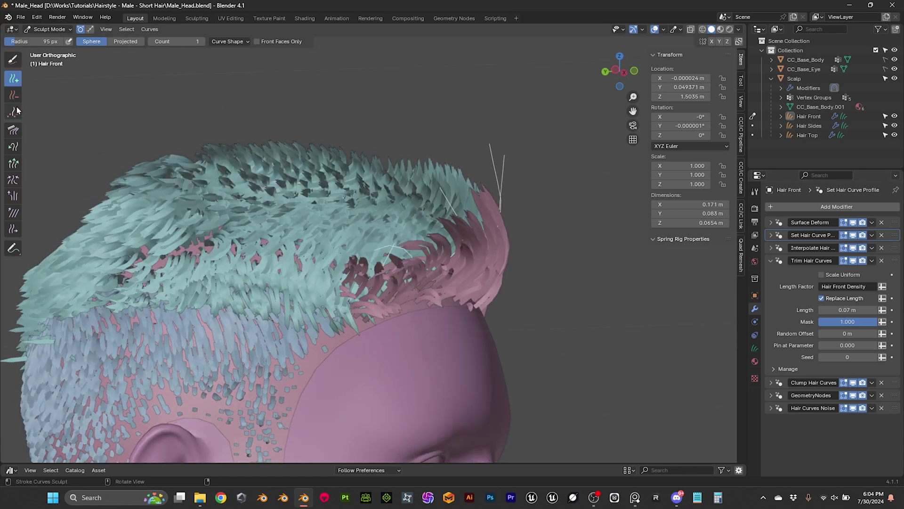
Hide Hair Sides and Hair Top in the viewport to isolate the Hair Front strands
click(13, 131)
middle_drag(282, 198, 106, 123)
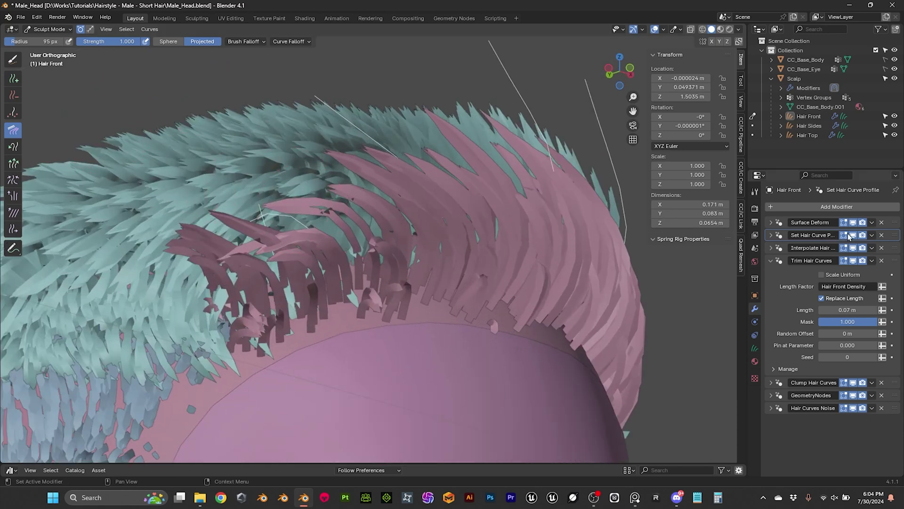
click(894, 125)
click(894, 135)
middle_drag(330, 212, 228, 289)
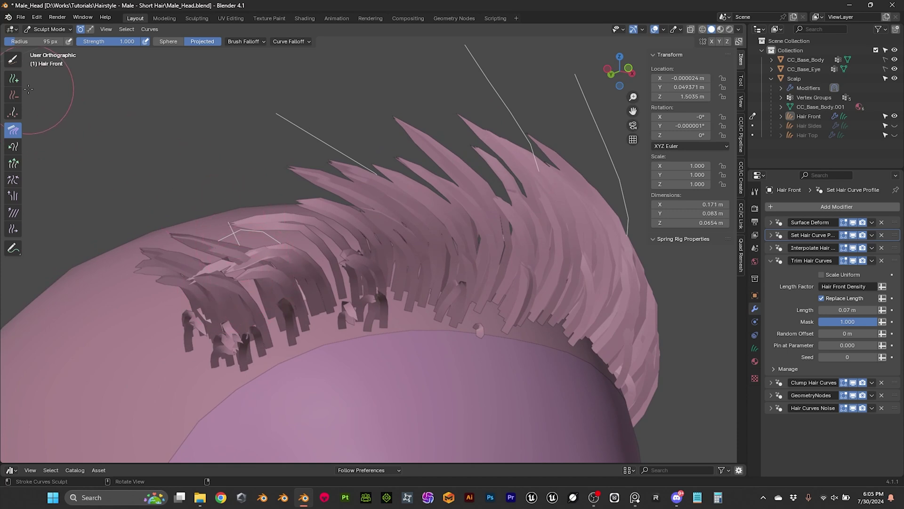
Clear the curve selection with a 64 px Selection Paint brush and disable viewport display of all modifiers below Surface Deform
click(14, 62)
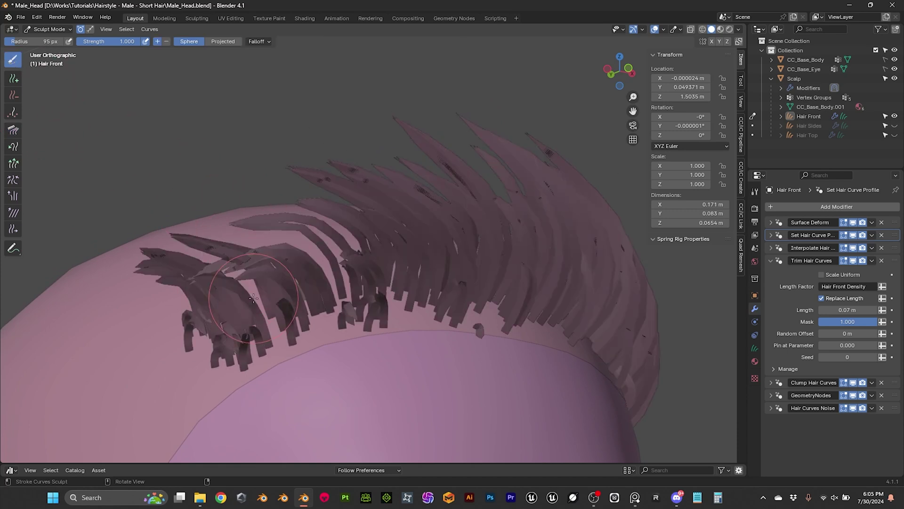
key(alt+a)
key(f)
click(252, 290)
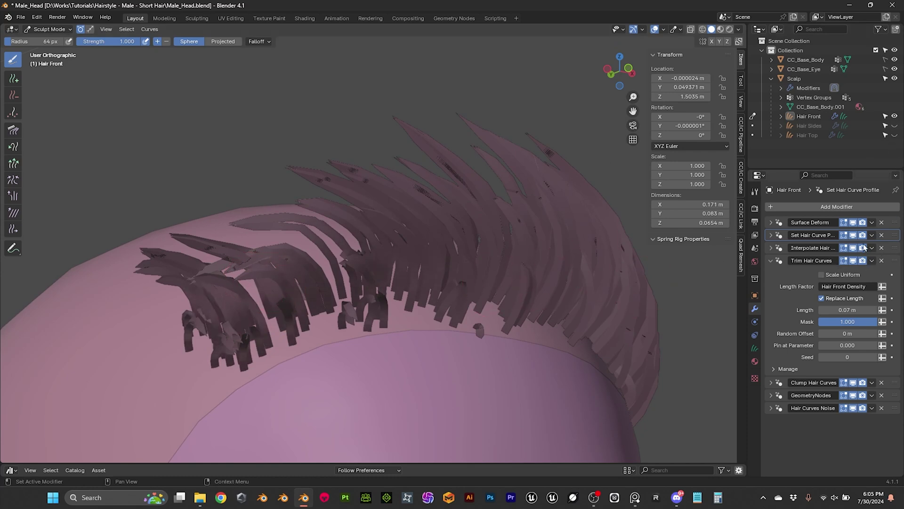
click(770, 262)
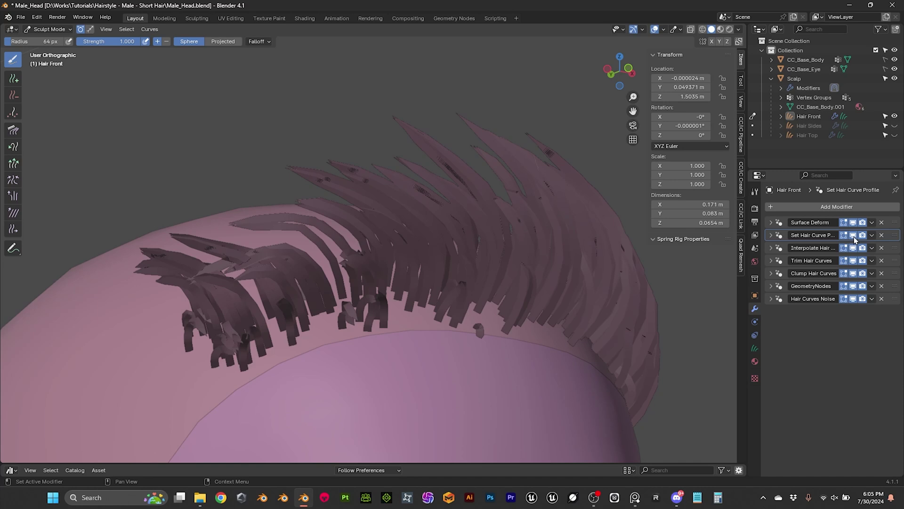
drag(854, 235, 853, 300)
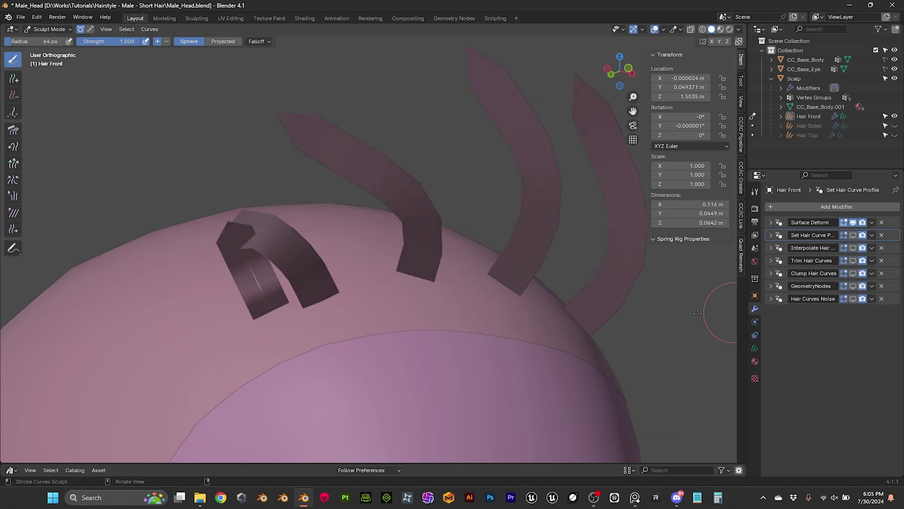
Select only the newly added guide curve at the temple using Curve selection mode
middle_drag(253, 281, 224, 120)
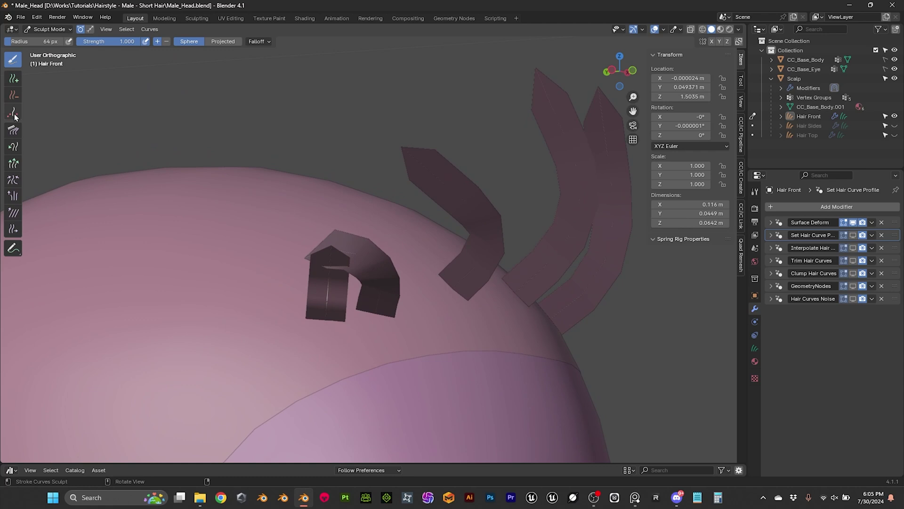
click(90, 30)
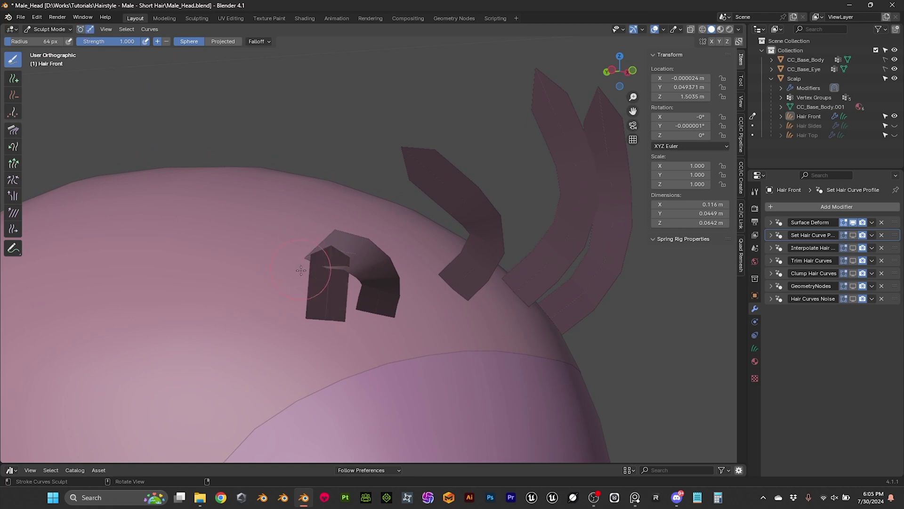
click(323, 297)
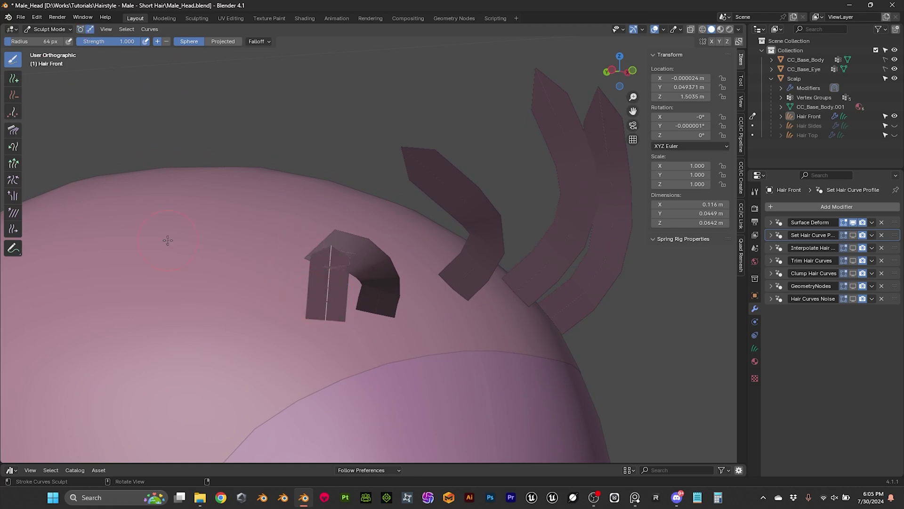
Comb the selected guide curve sideways and back over the scalp with a 176 px Comb brush
click(13, 130)
middle_drag(331, 251, 374, 218)
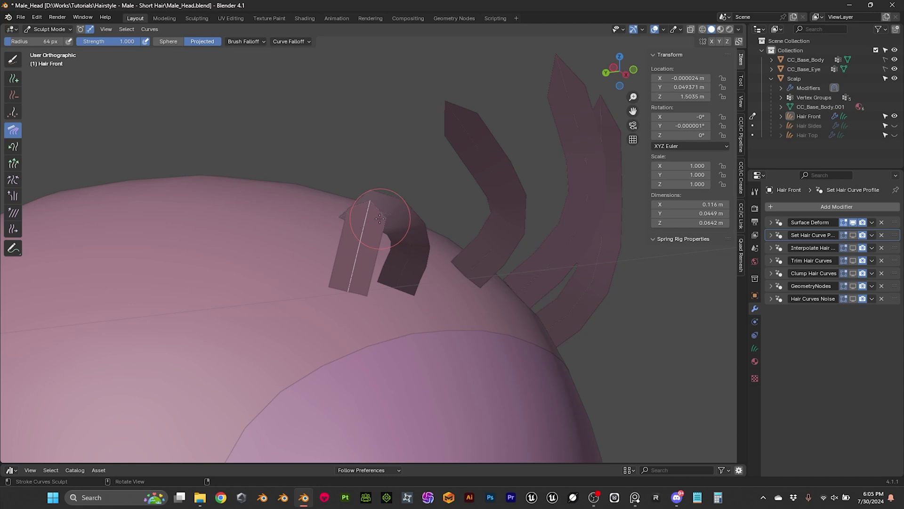
key(f)
click(440, 252)
mouse_move(440, 252)
mouse_down()
mouse_move(331, 198)
mouse_move(279, 207)
mouse_move(262, 198)
mouse_up()
mouse_move(262, 197)
middle_down()
mouse_move(325, 296)
mouse_move(283, 339)
mouse_move(259, 344)
mouse_move(265, 300)
mouse_move(258, 291)
middle_up()
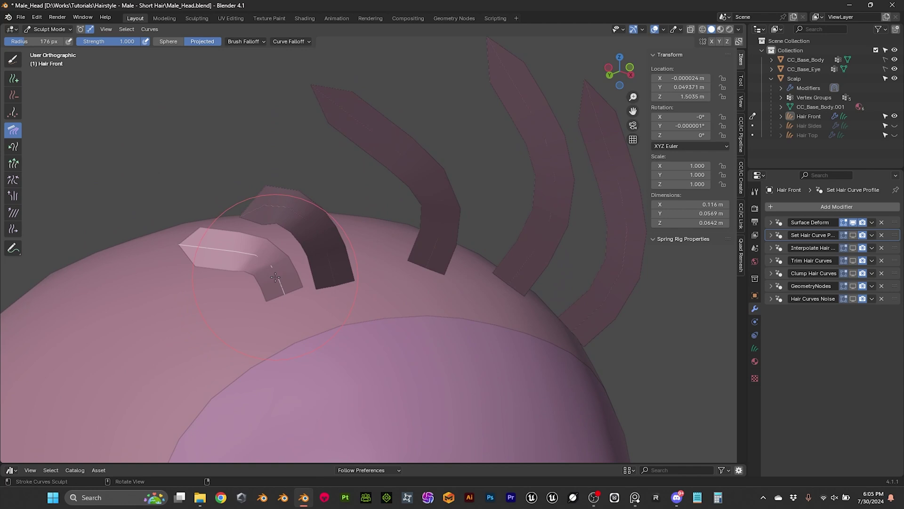
mouse_move(276, 277)
mouse_down()
mouse_move(223, 276)
mouse_move(206, 255)
mouse_move(166, 268)
mouse_up()
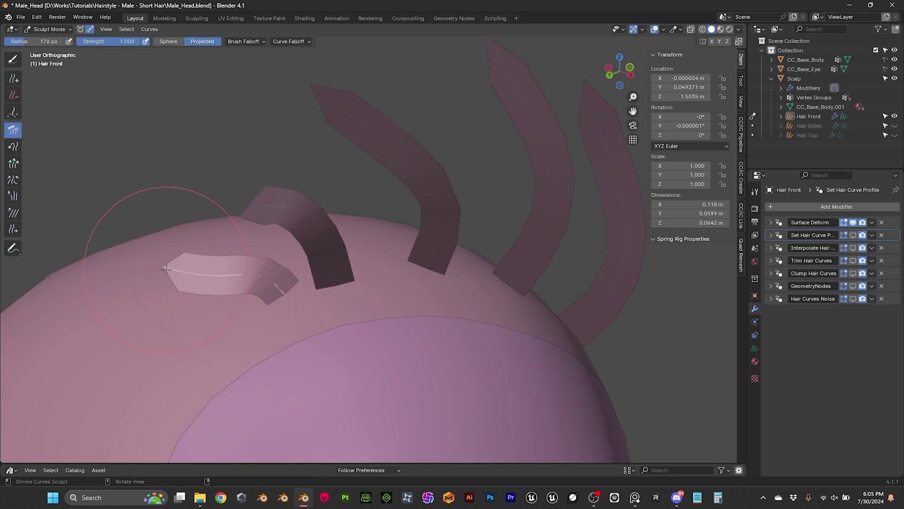
middle_drag(166, 269, 466, 240)
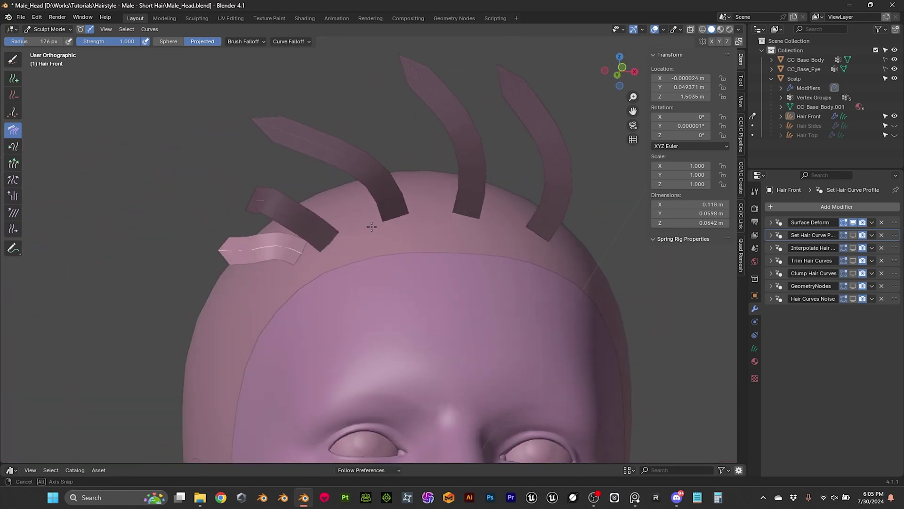
Enable viewport display of all Hair Front modifiers from Set Hair Curve Profile through Hair Curves Noise
click(853, 235)
click(853, 247)
click(854, 261)
click(853, 273)
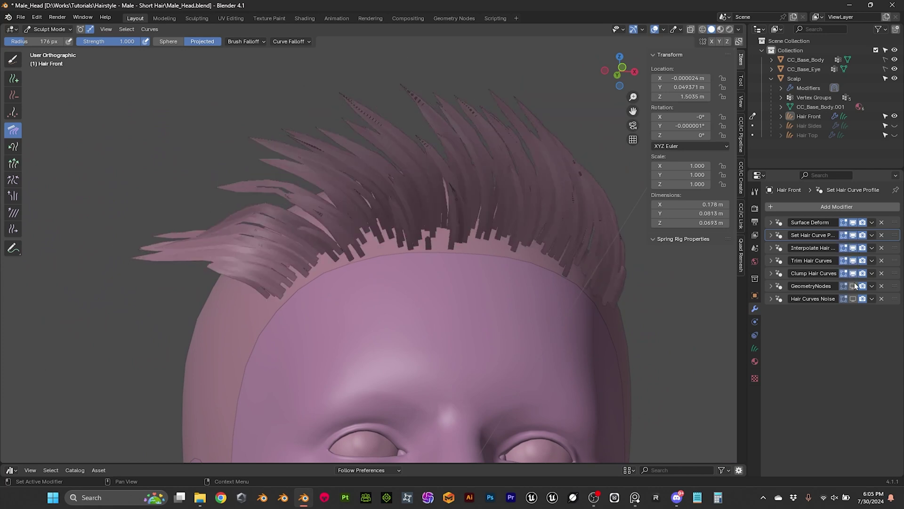
click(853, 298)
Comb the selected side strands closer to the head from behind
mouse_move(424, 283)
middle_down()
mouse_move(501, 312)
mouse_move(605, 324)
middle_up()
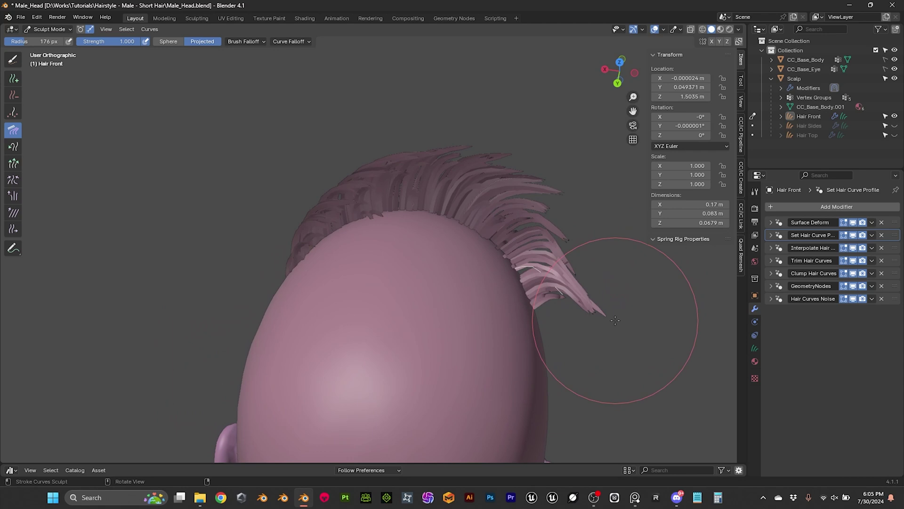
mouse_move(594, 332)
mouse_down()
mouse_move(595, 321)
mouse_move(579, 343)
mouse_up()
mouse_move(573, 346)
middle_down()
mouse_move(379, 248)
mouse_move(442, 275)
mouse_move(565, 263)
middle_up()
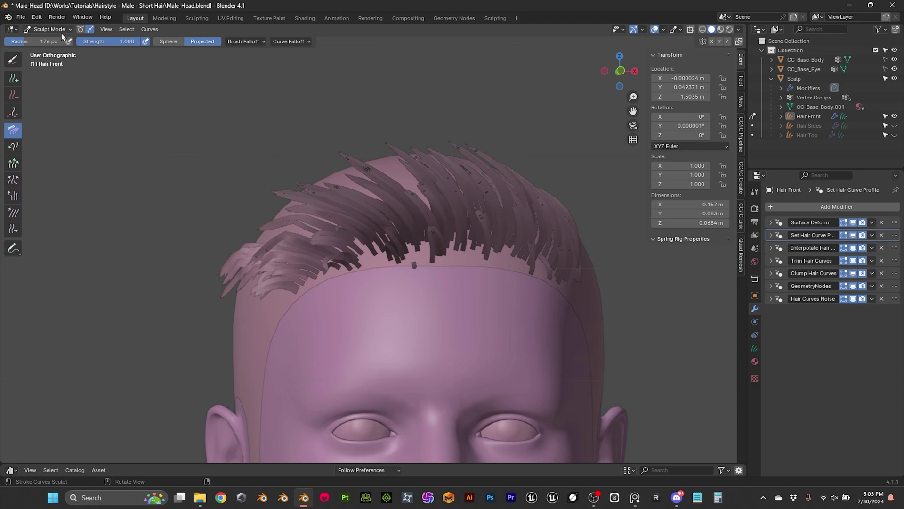
Return Hair Front to Object Mode and show Hair Sides and Hair Top to check how the front hair blends
click(49, 29)
click(47, 41)
middle_drag(259, 318, 396, 261)
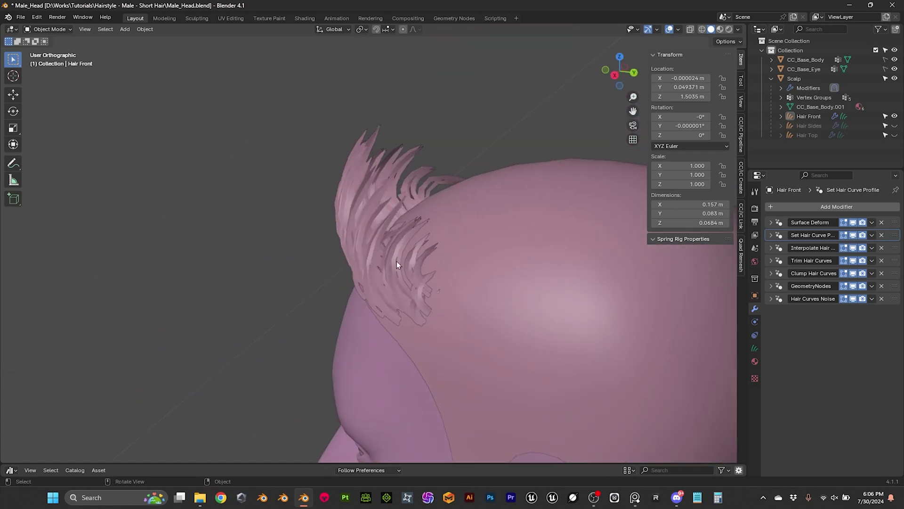
middle_drag(401, 225, 457, 239)
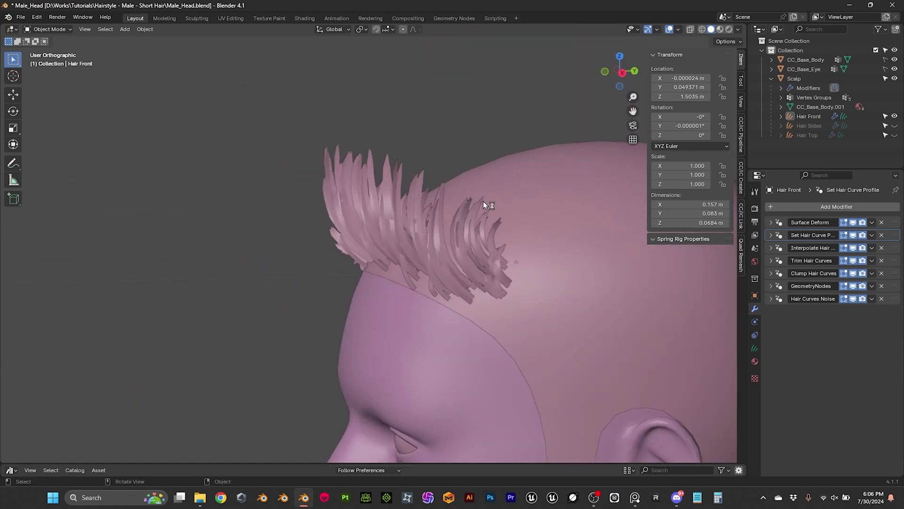
middle_drag(484, 205, 363, 255)
click(895, 125)
click(894, 135)
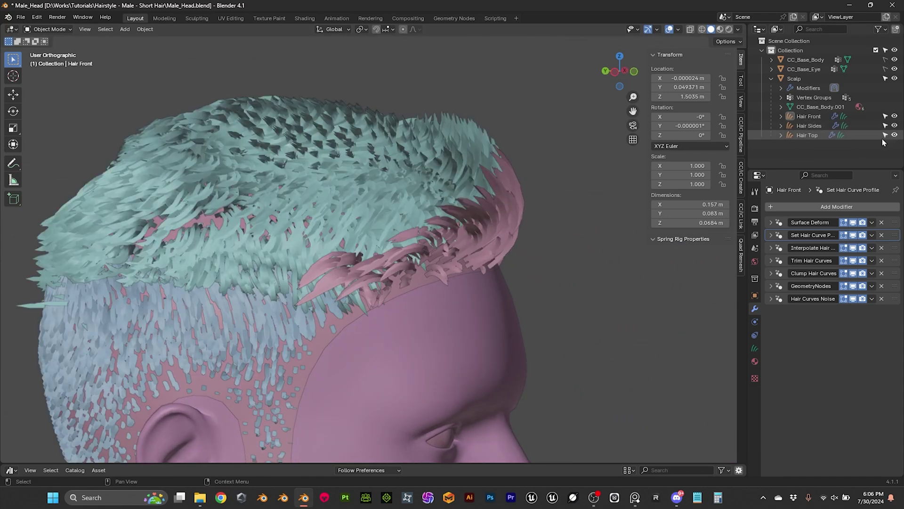
middle_drag(556, 207, 464, 220)
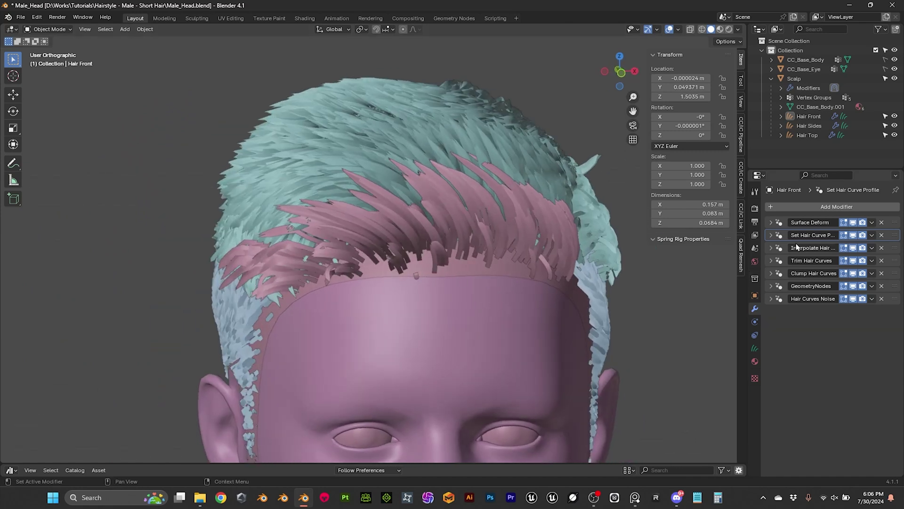
Add a vertex group named Hair Front Length to the Scalp mesh
click(378, 273)
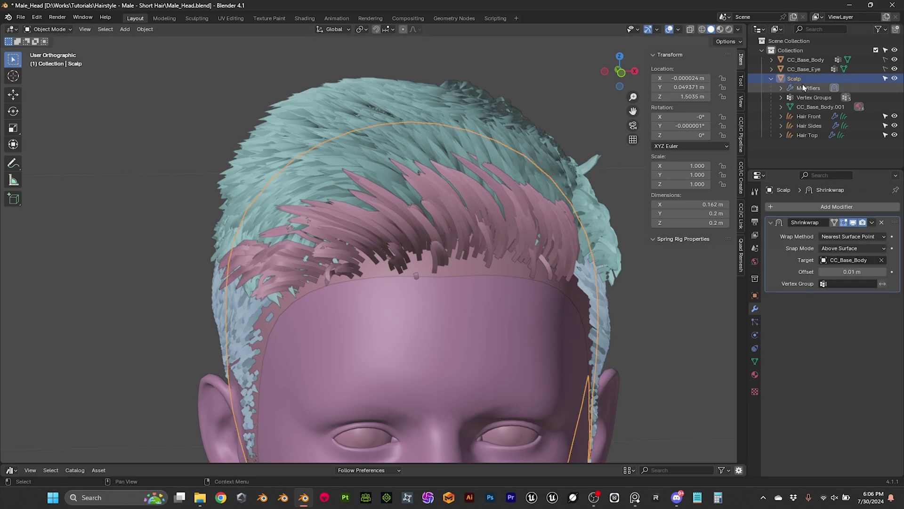
click(756, 360)
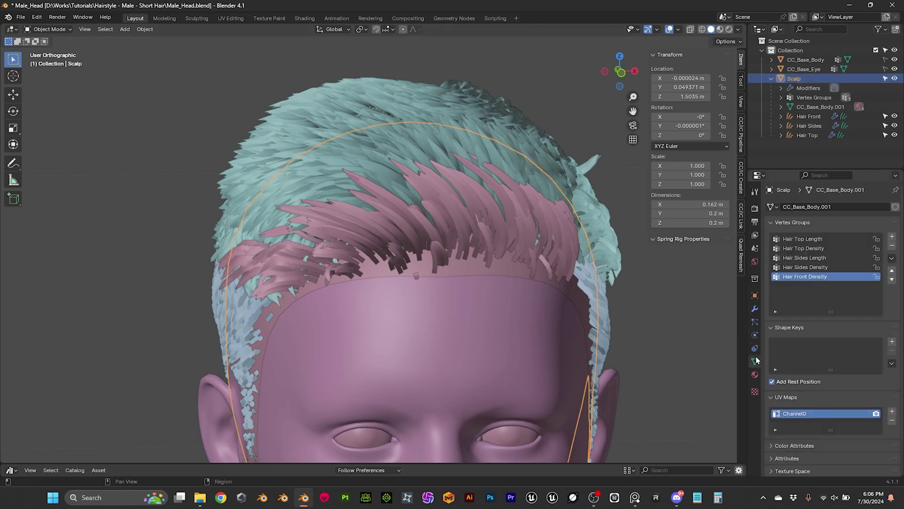
click(892, 236)
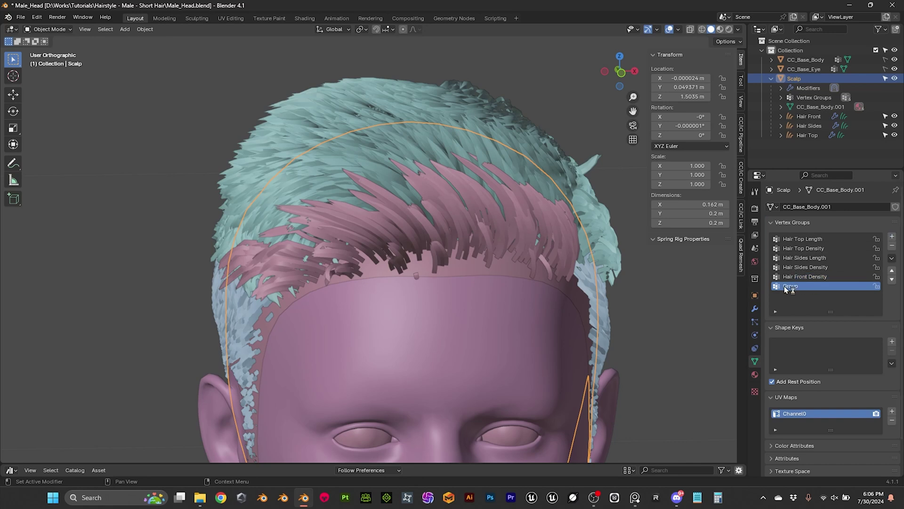
key(Caps_Lock)
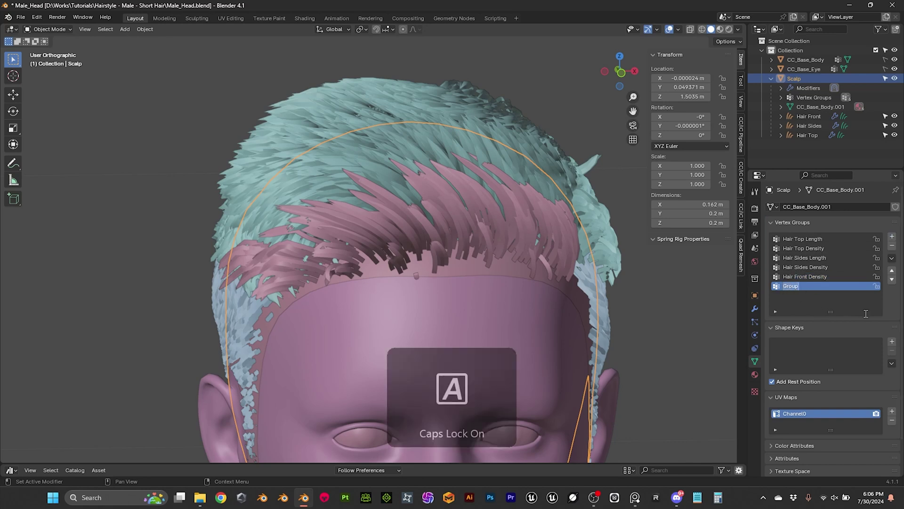
key(Caps_Lock)
text(t)
key(Caps_Lock)
text(Len)
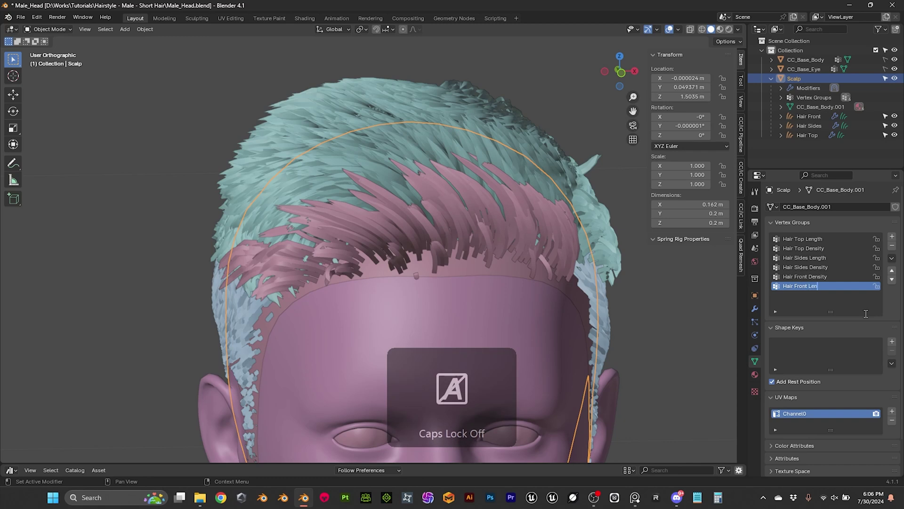
text(gth)
key(Return)
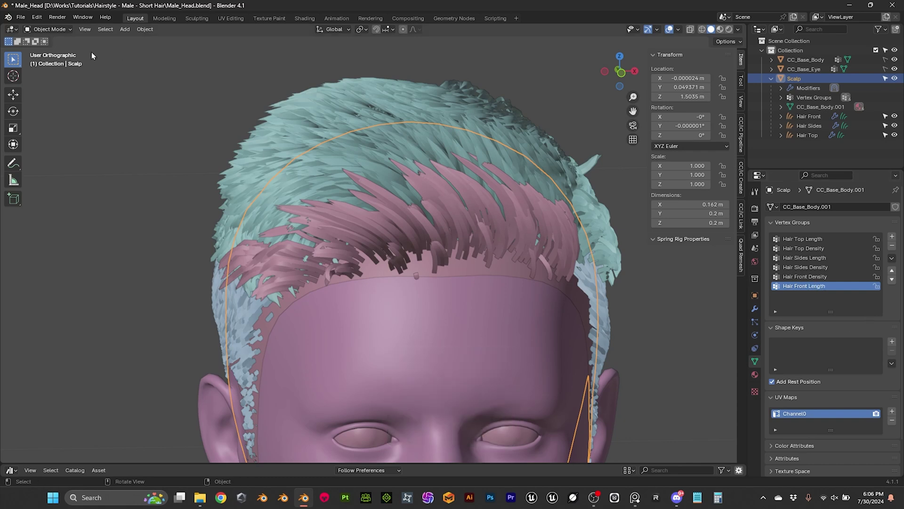
Weight paint the Hair Front Length group along the middle of the front hairline at weight 1.000 with a 50 px brush
click(66, 31)
click(72, 85)
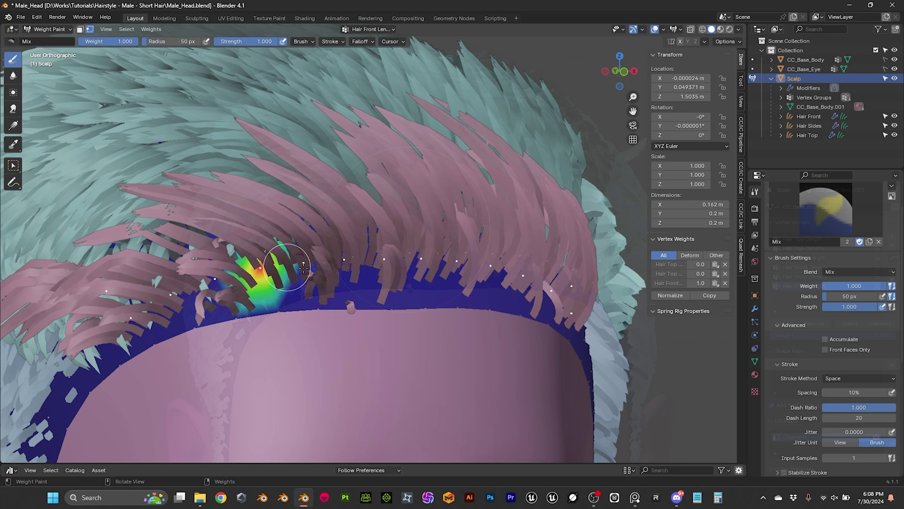
mouse_move(261, 283)
mouse_down()
mouse_move(340, 272)
mouse_move(349, 262)
mouse_move(409, 263)
mouse_move(221, 280)
mouse_move(231, 278)
mouse_up()
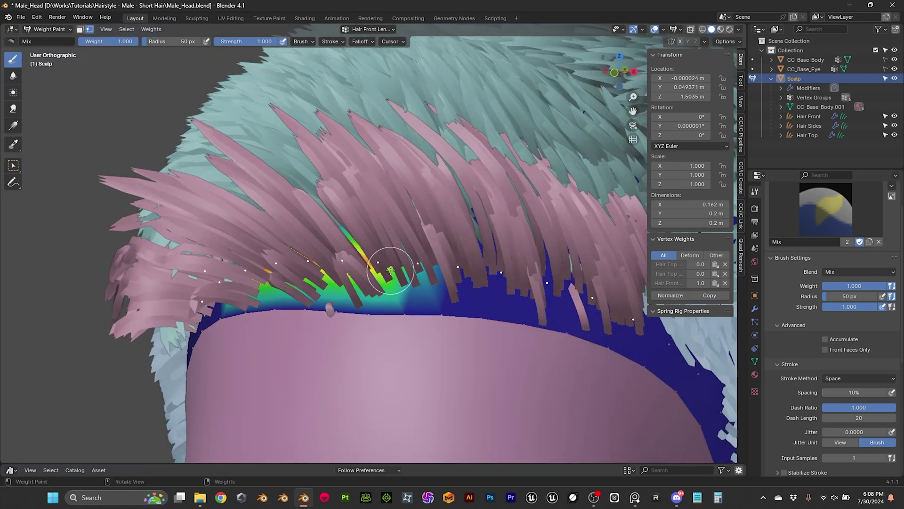
mouse_move(394, 263)
mouse_down()
mouse_move(566, 275)
mouse_move(549, 283)
mouse_up()
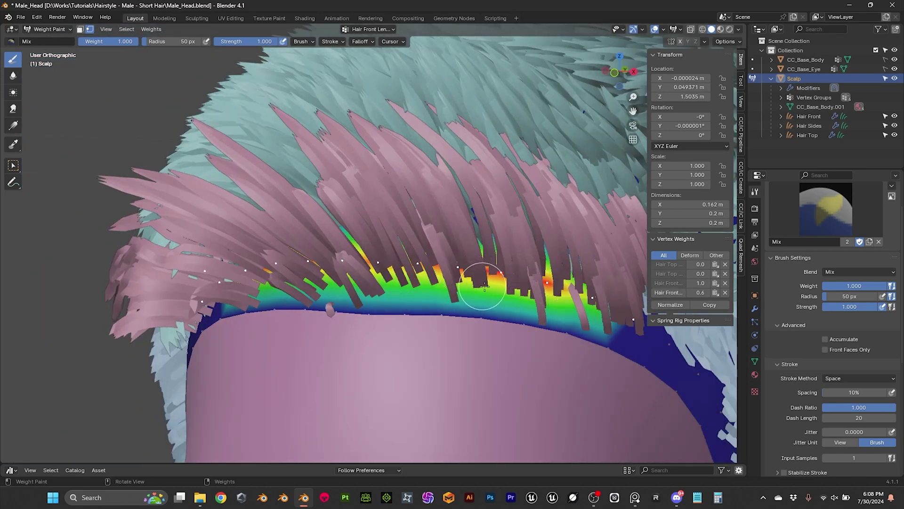
Paint both outer ends of the front hairline at brush weight 0.700 and return the Scalp to Object Mode
mouse_move(492, 268)
middle_down()
mouse_move(428, 236)
mouse_move(474, 225)
mouse_move(471, 233)
mouse_move(372, 222)
mouse_move(323, 258)
middle_up()
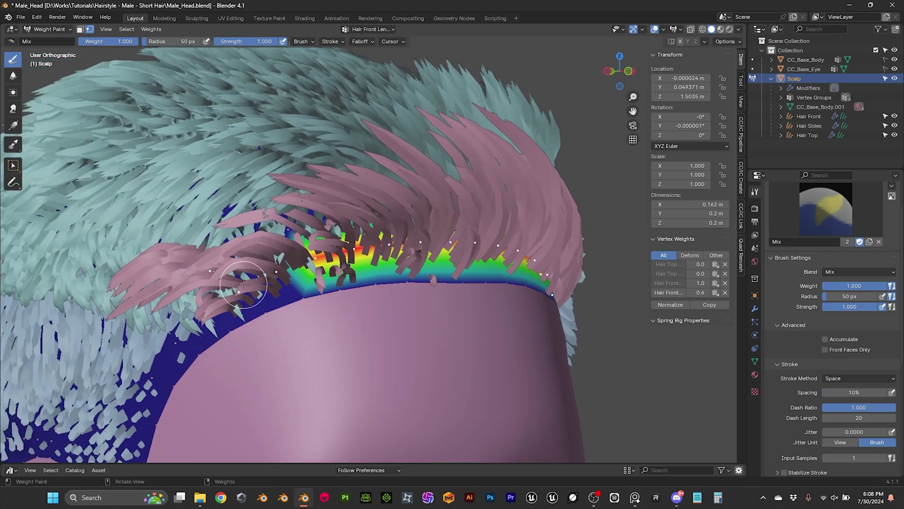
click(116, 41)
text(1.0)
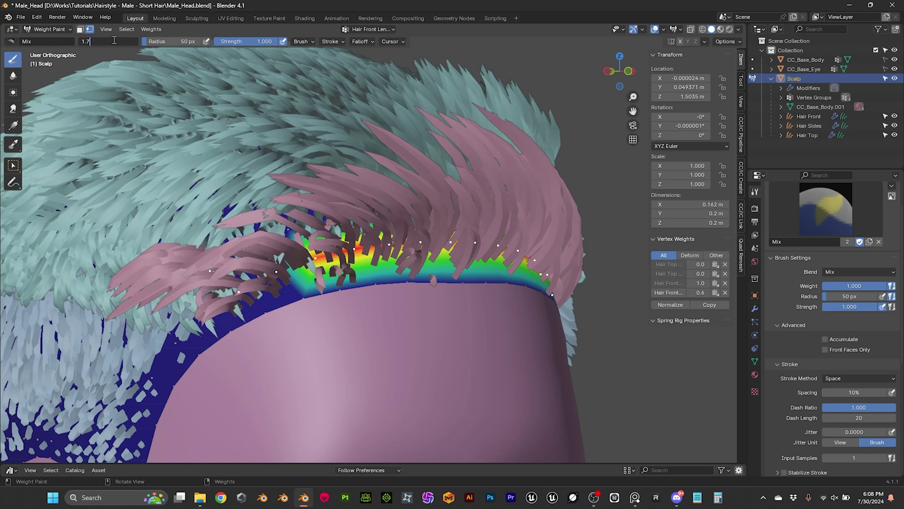
key(Return)
key(Return)
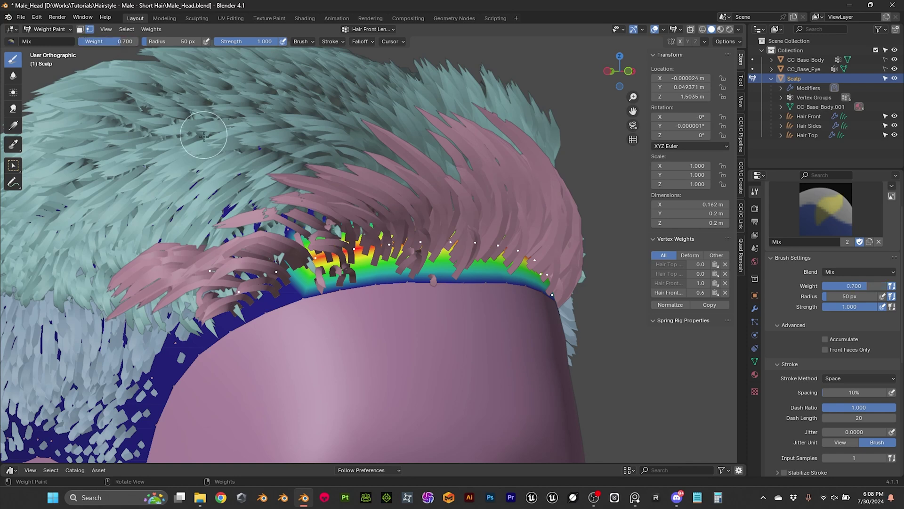
mouse_move(244, 131)
middle_down()
mouse_move(313, 177)
mouse_move(320, 220)
middle_up()
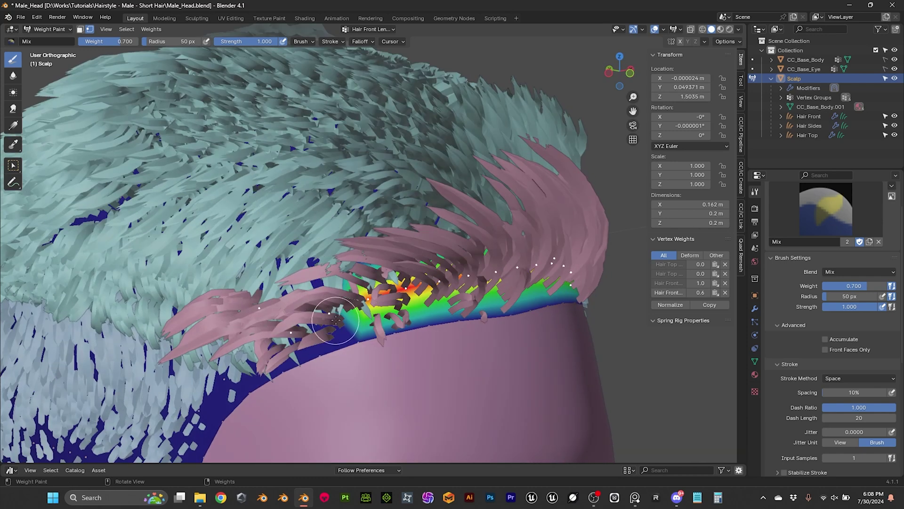
drag(336, 320, 302, 329)
mouse_move(302, 329)
middle_down()
mouse_move(353, 263)
mouse_move(363, 276)
middle_up()
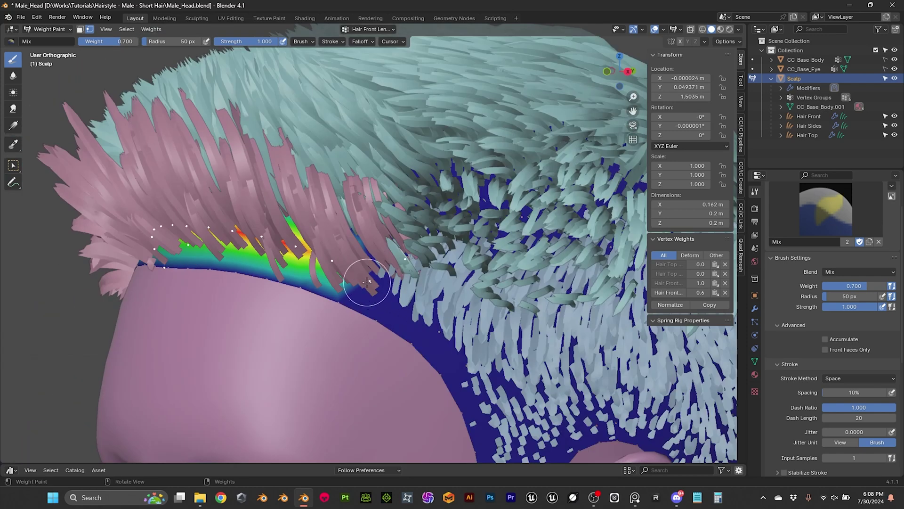
drag(363, 277, 369, 283)
middle_drag(375, 250, 471, 204)
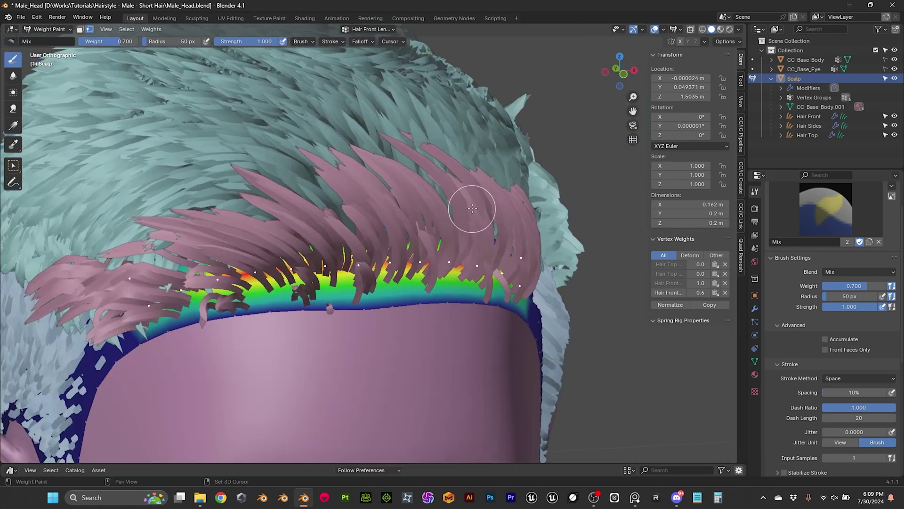
click(55, 29)
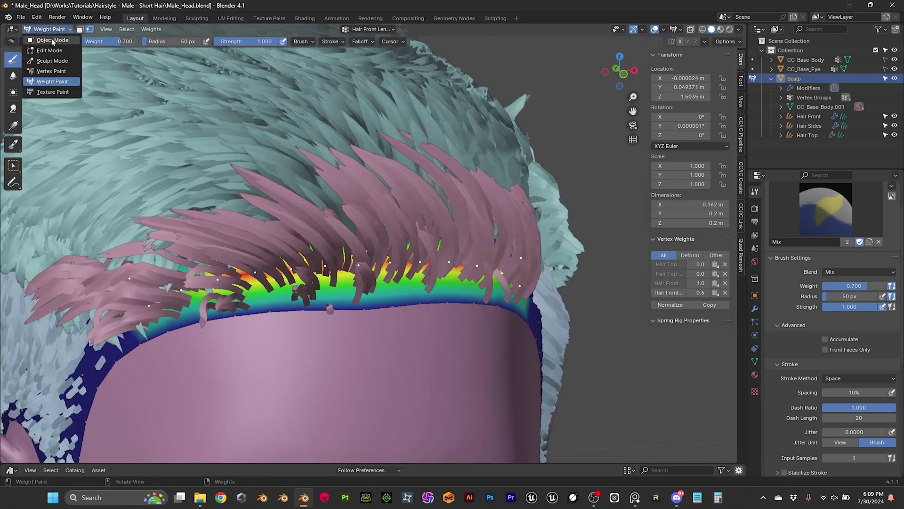
click(52, 41)
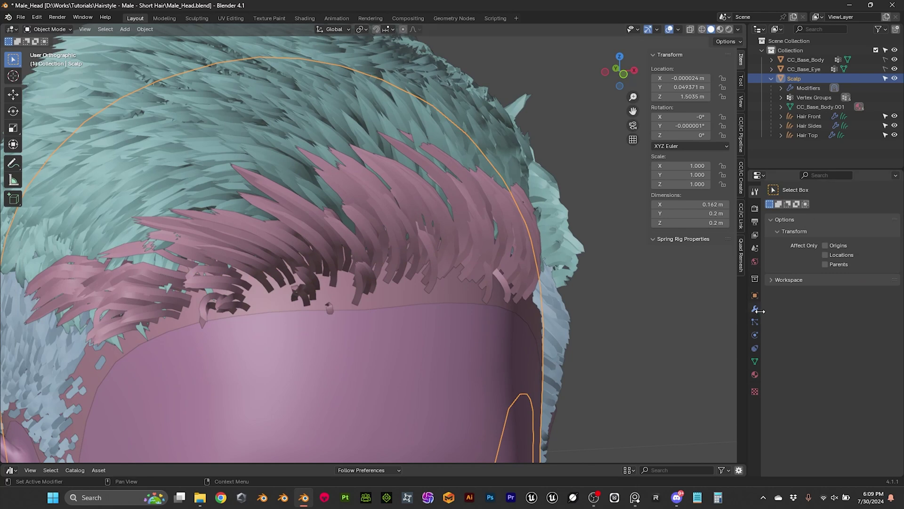
Set the Length Factor of Hair Front's Trim Hair Curves modifier to the Hair Front Length attribute
click(755, 310)
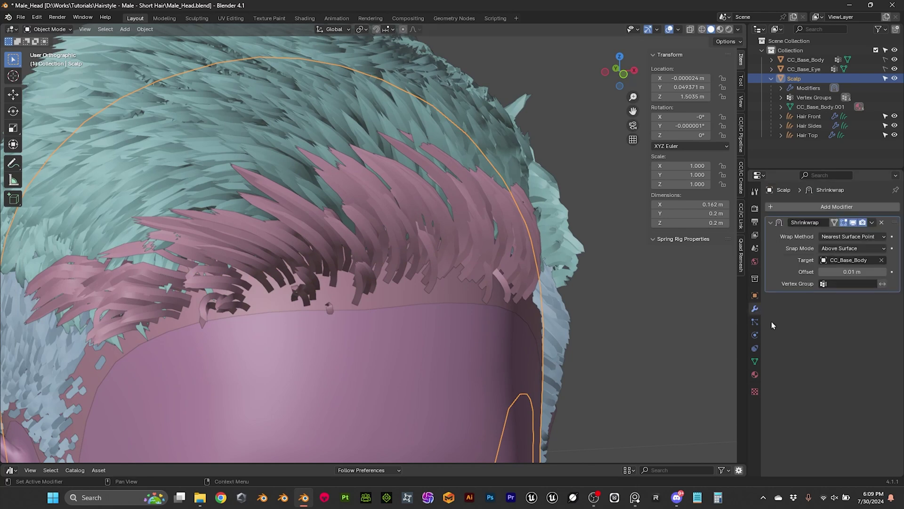
click(808, 116)
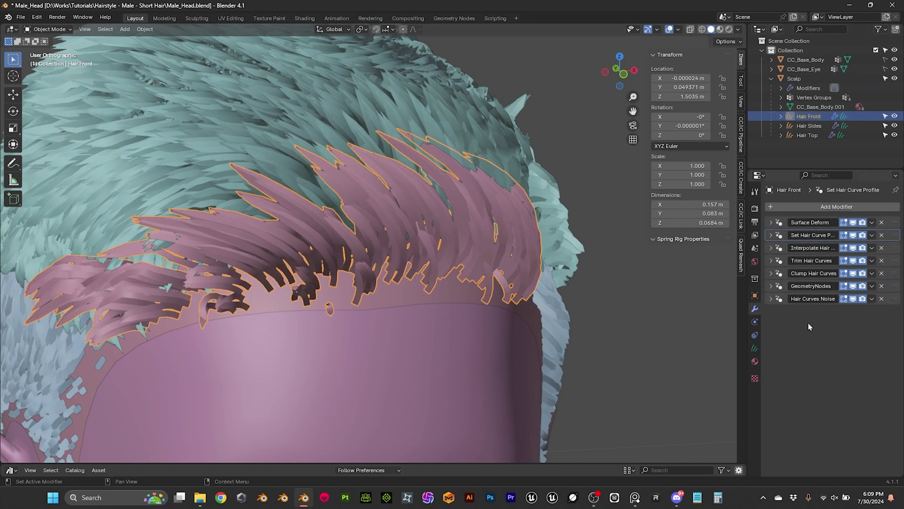
click(771, 261)
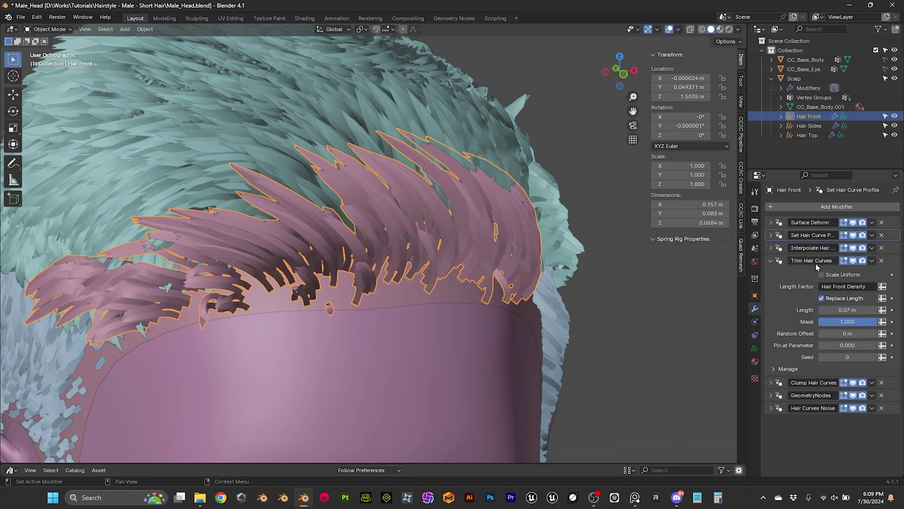
click(857, 286)
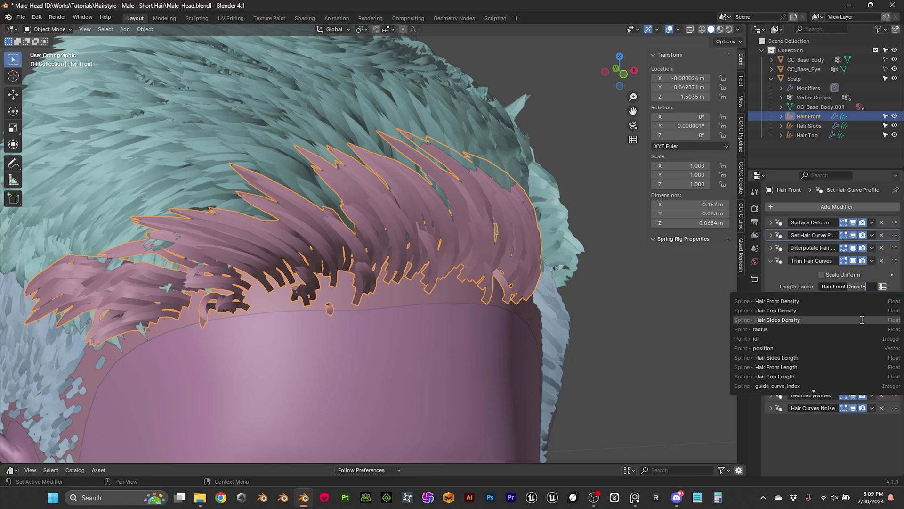
key(ctrl+BackSpace)
text(L)
key(Caps_Lock)
text(ength)
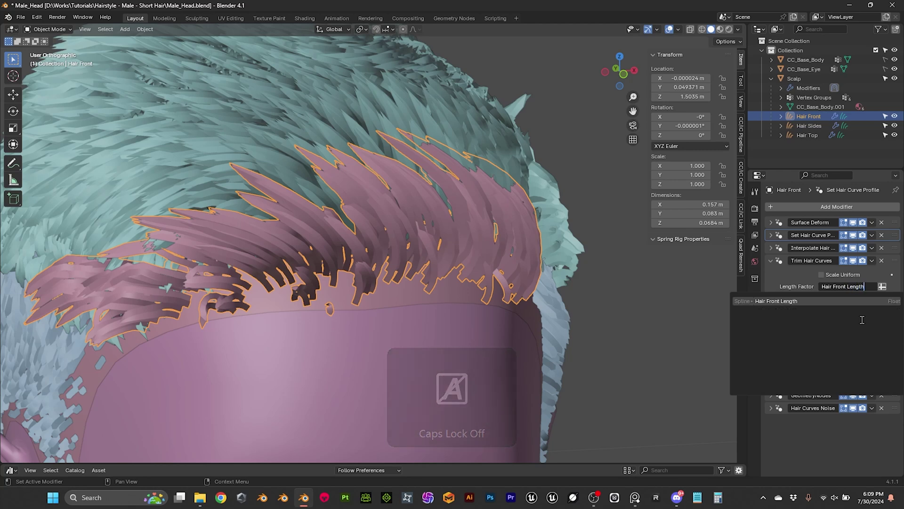
key(Return)
scroll(439, 310, down, 5)
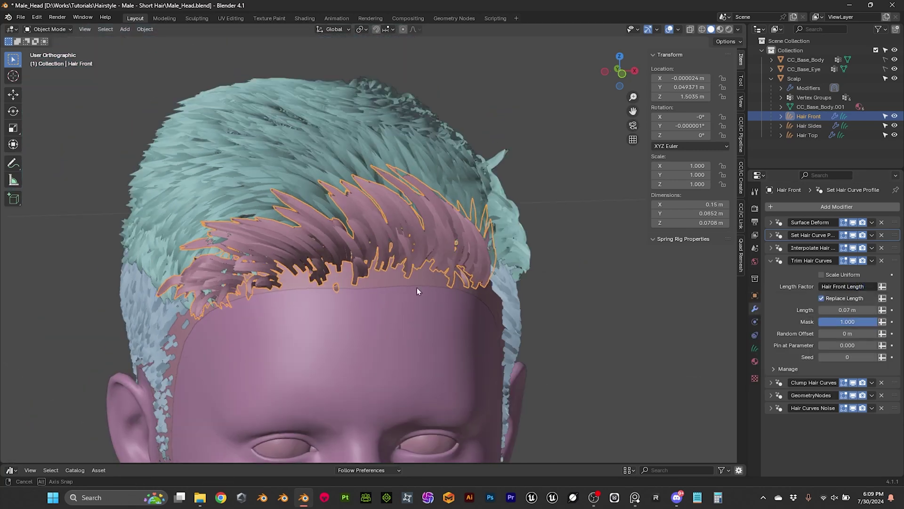
mouse_move(417, 287)
middle_down()
mouse_move(350, 275)
mouse_move(378, 285)
mouse_move(480, 278)
mouse_move(590, 295)
mouse_move(421, 283)
mouse_move(403, 267)
mouse_move(414, 272)
middle_up()
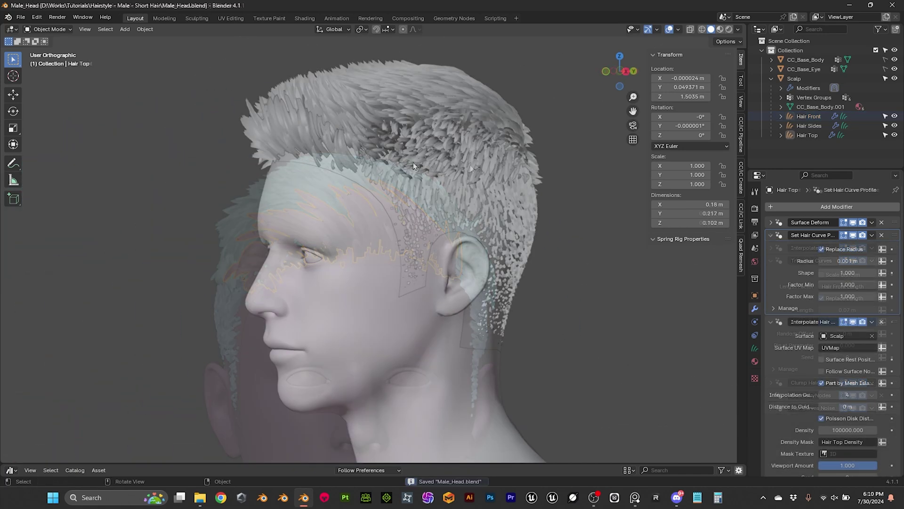
middle_drag(403, 159, 449, 159)
scroll(449, 159, up, 2)
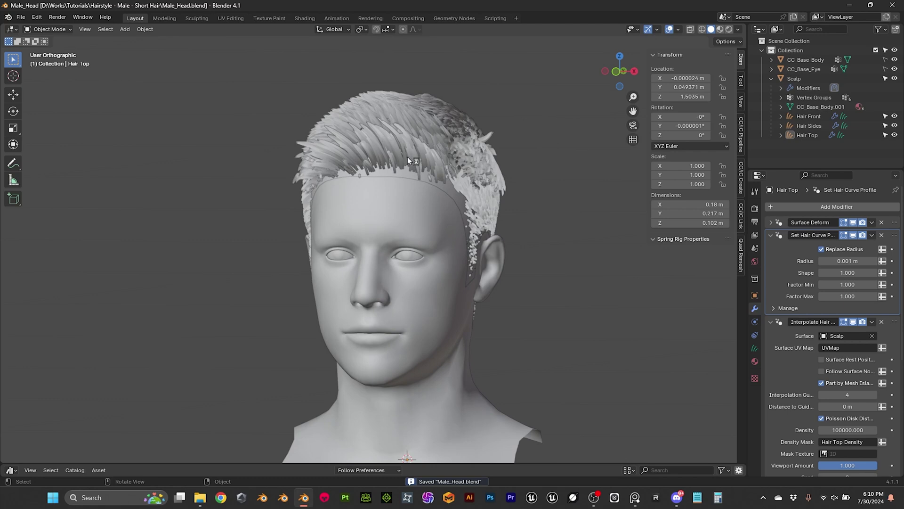